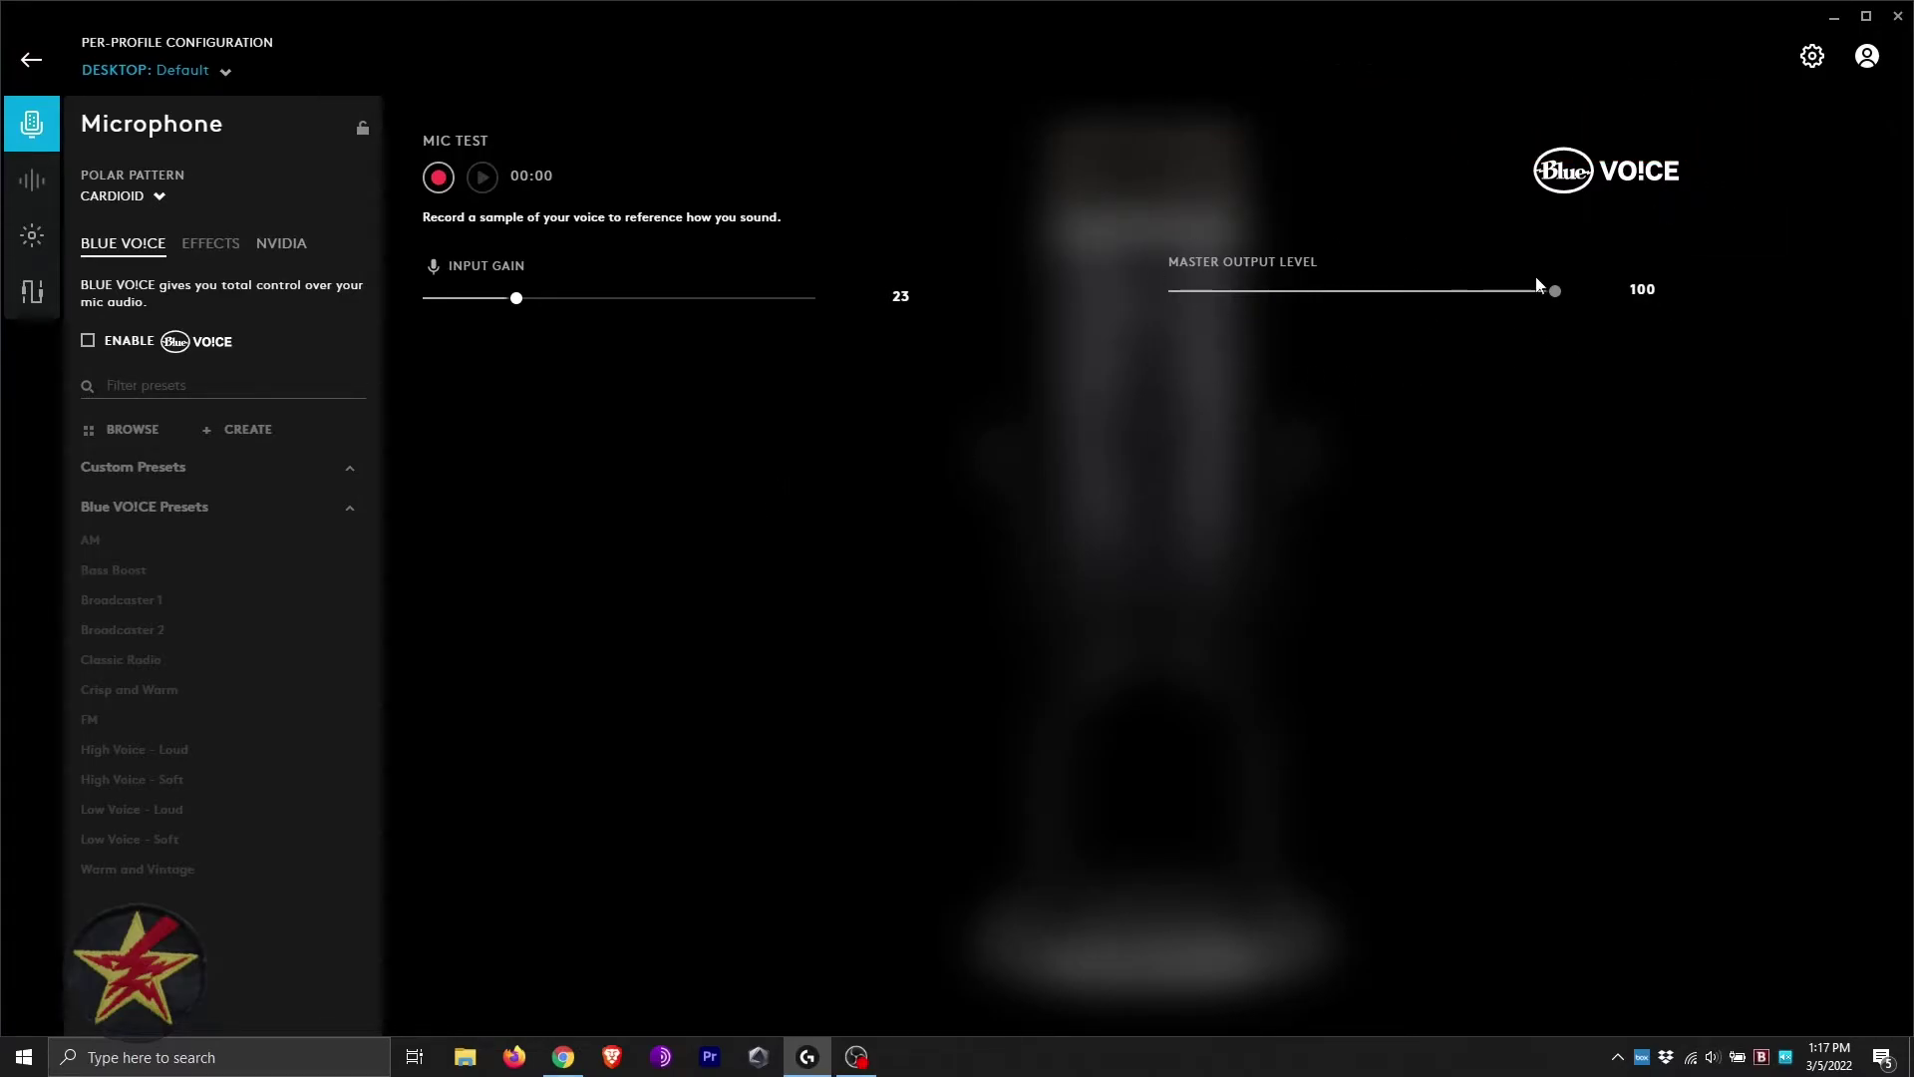
# Step: Record a ten-second voice sample in Mic Test and play it back
pyautogui.click(445, 193)
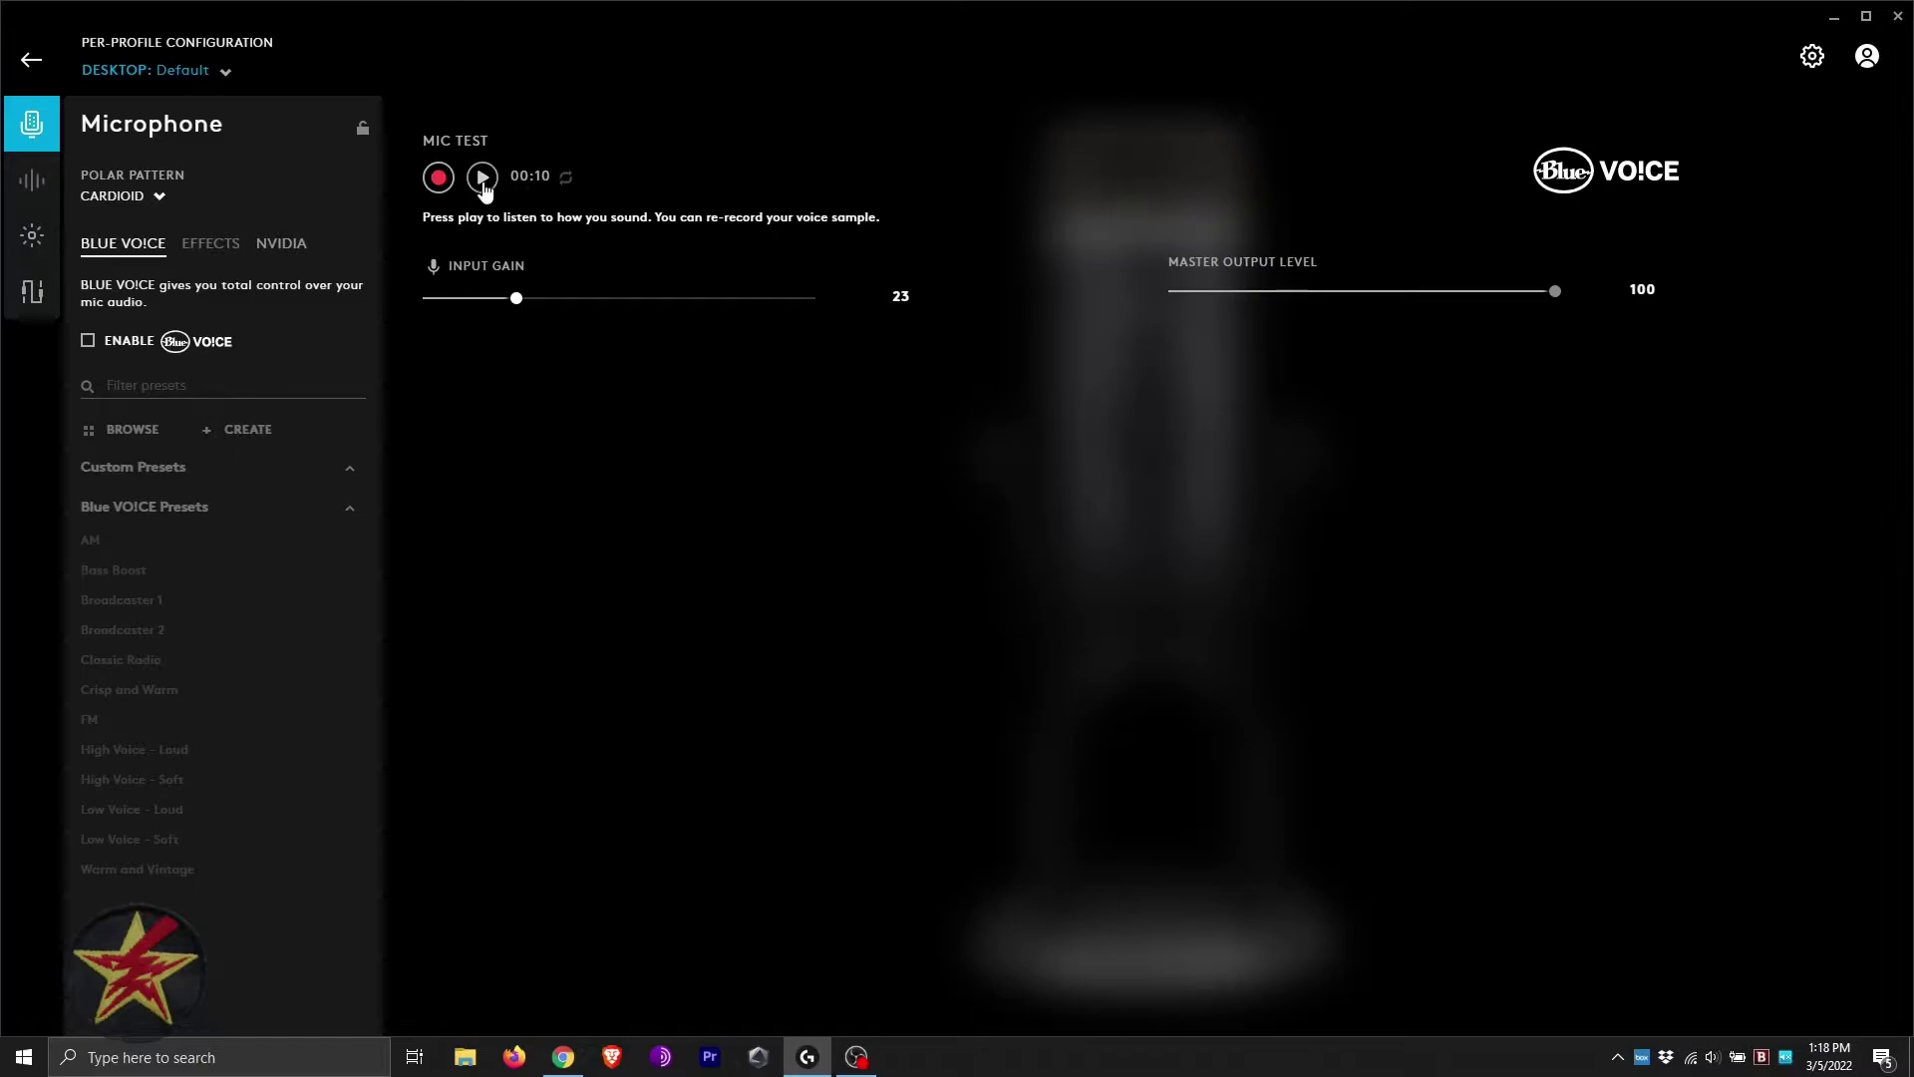
pyautogui.click(484, 178)
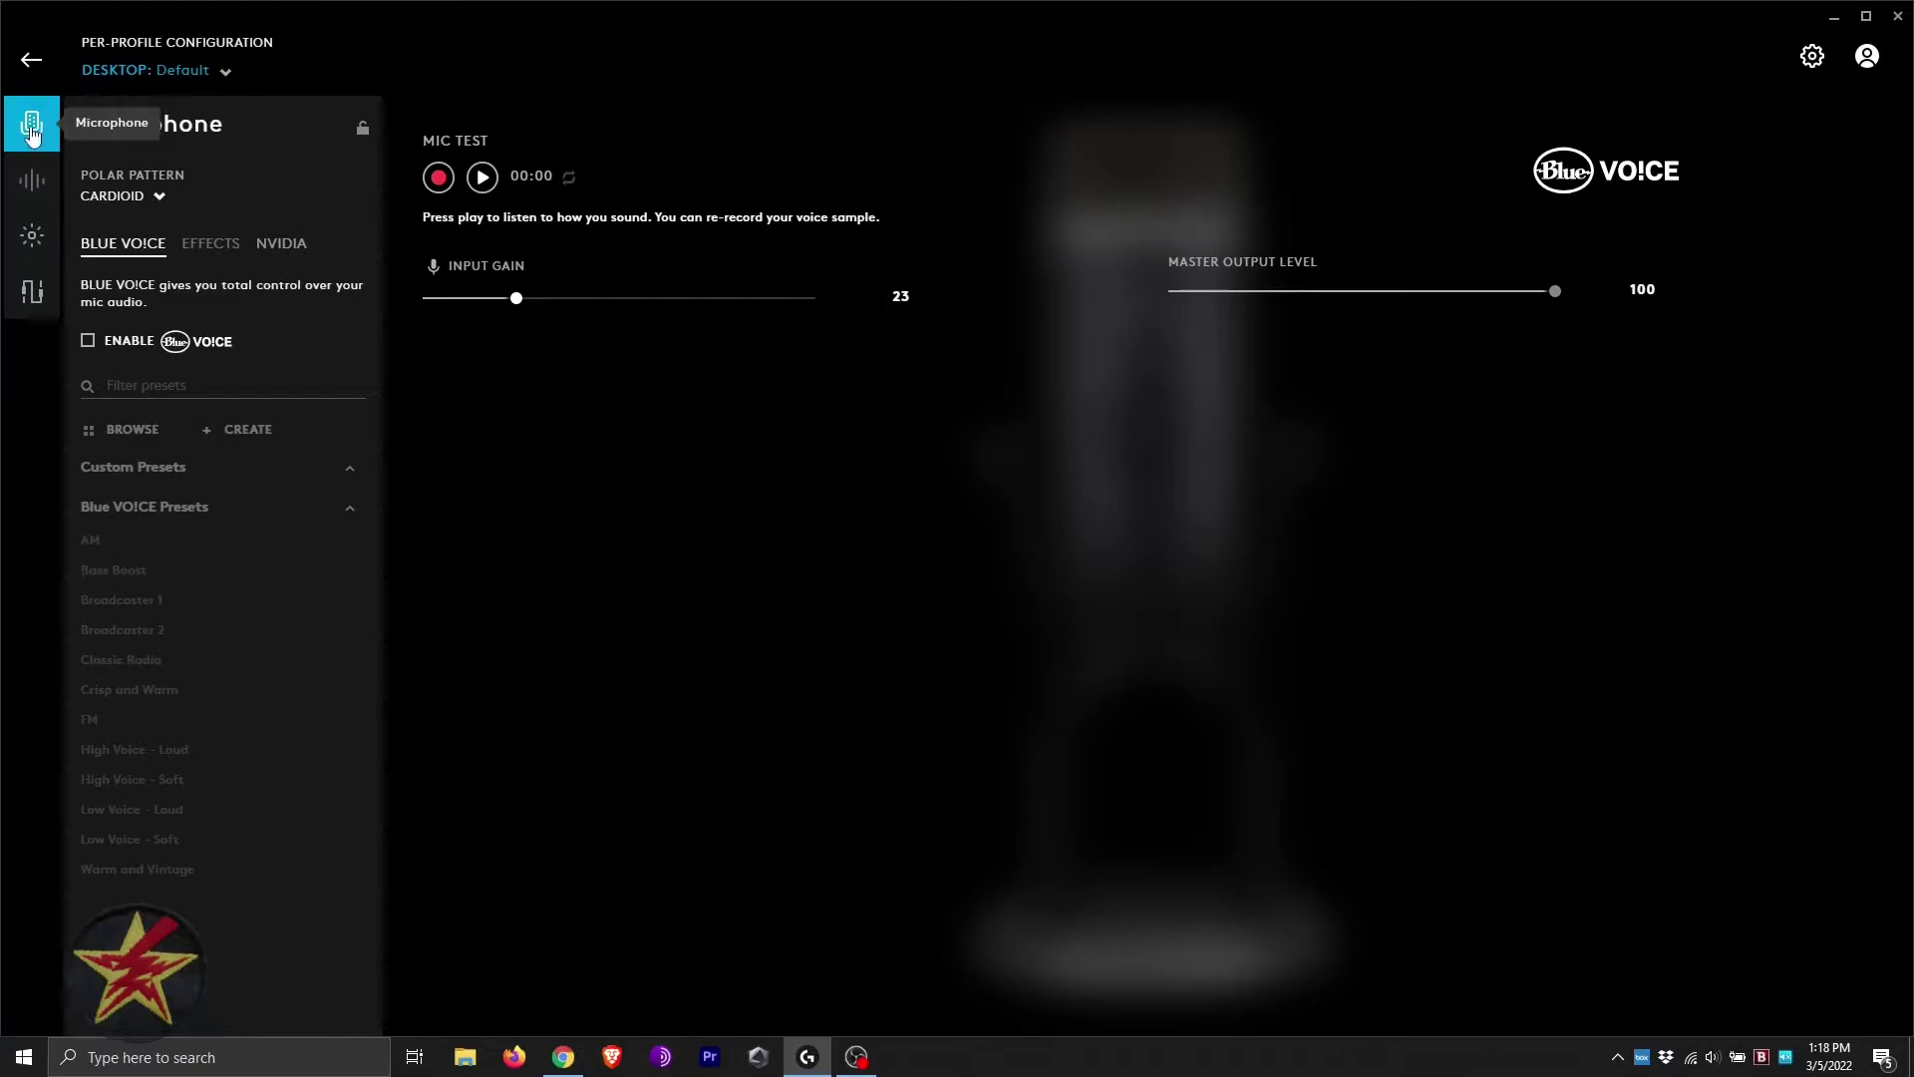
pyautogui.click(163, 199)
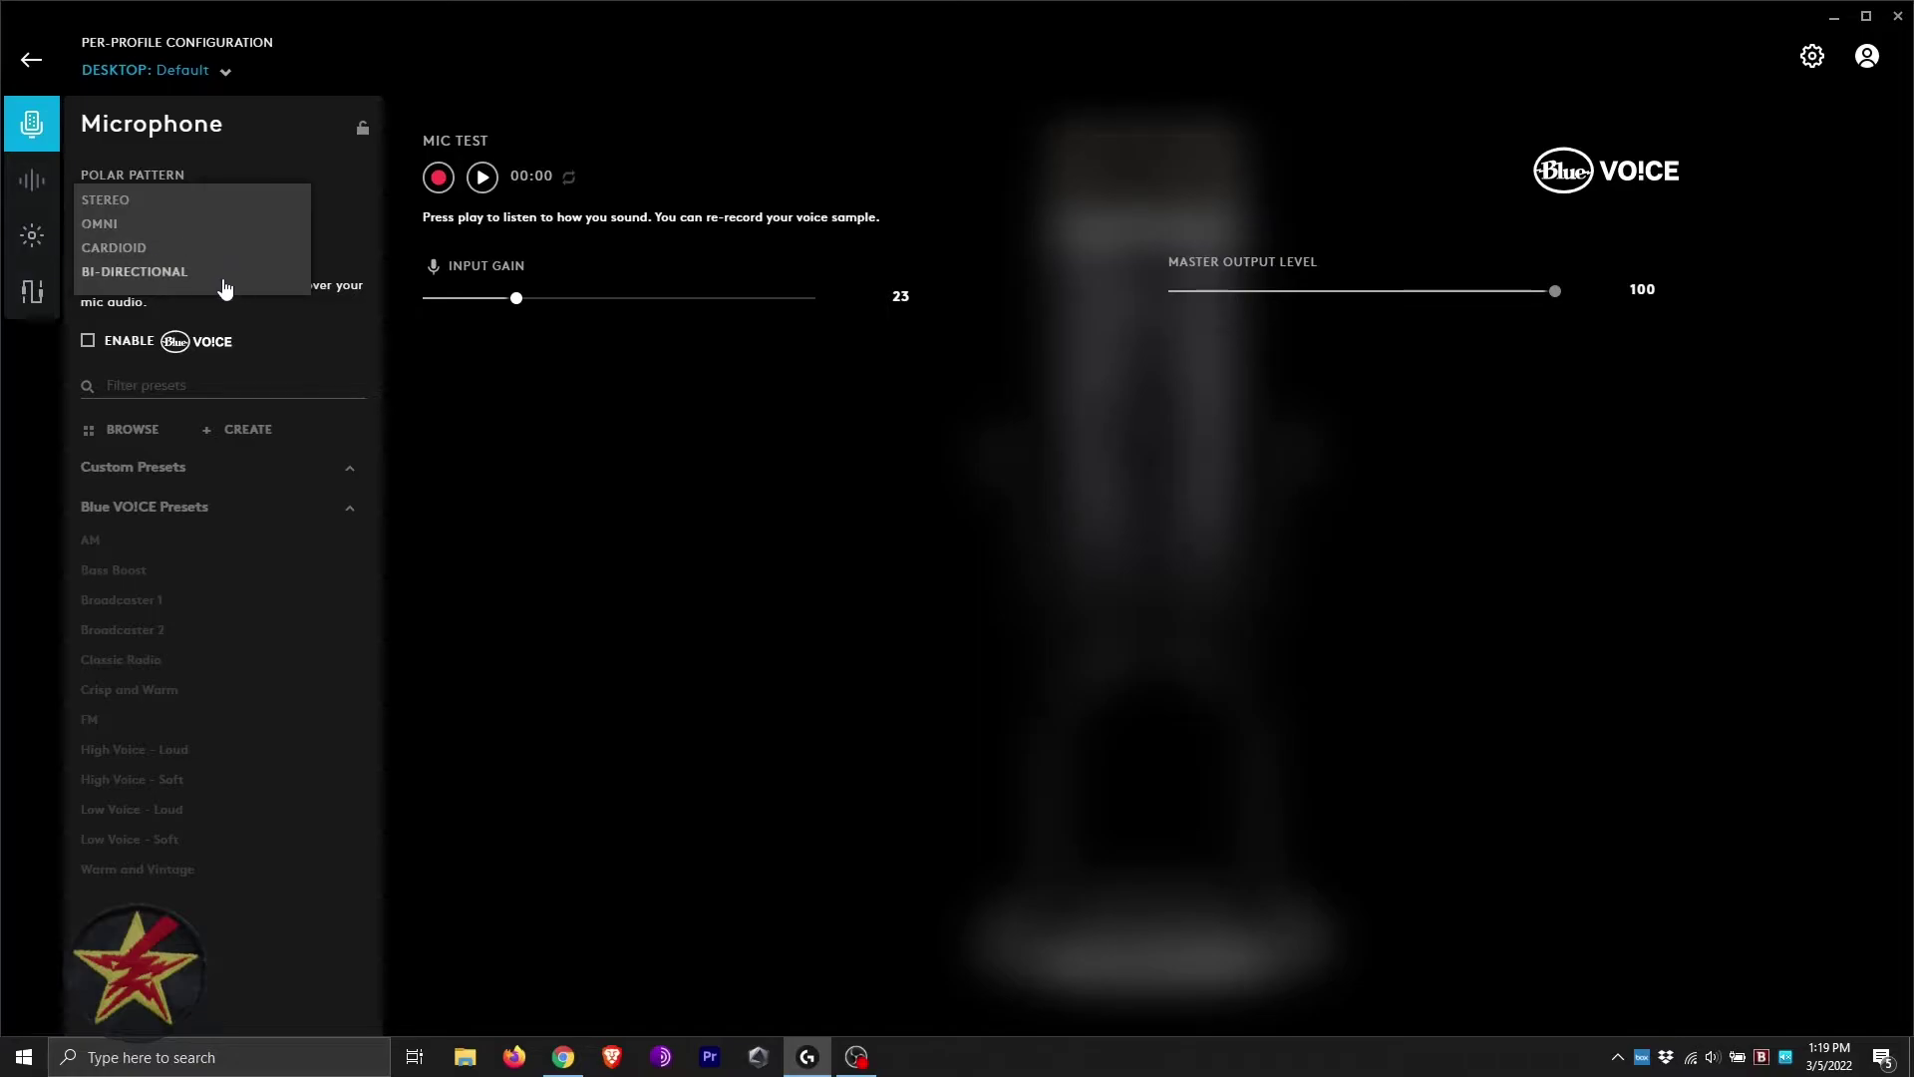
pyautogui.click(362, 197)
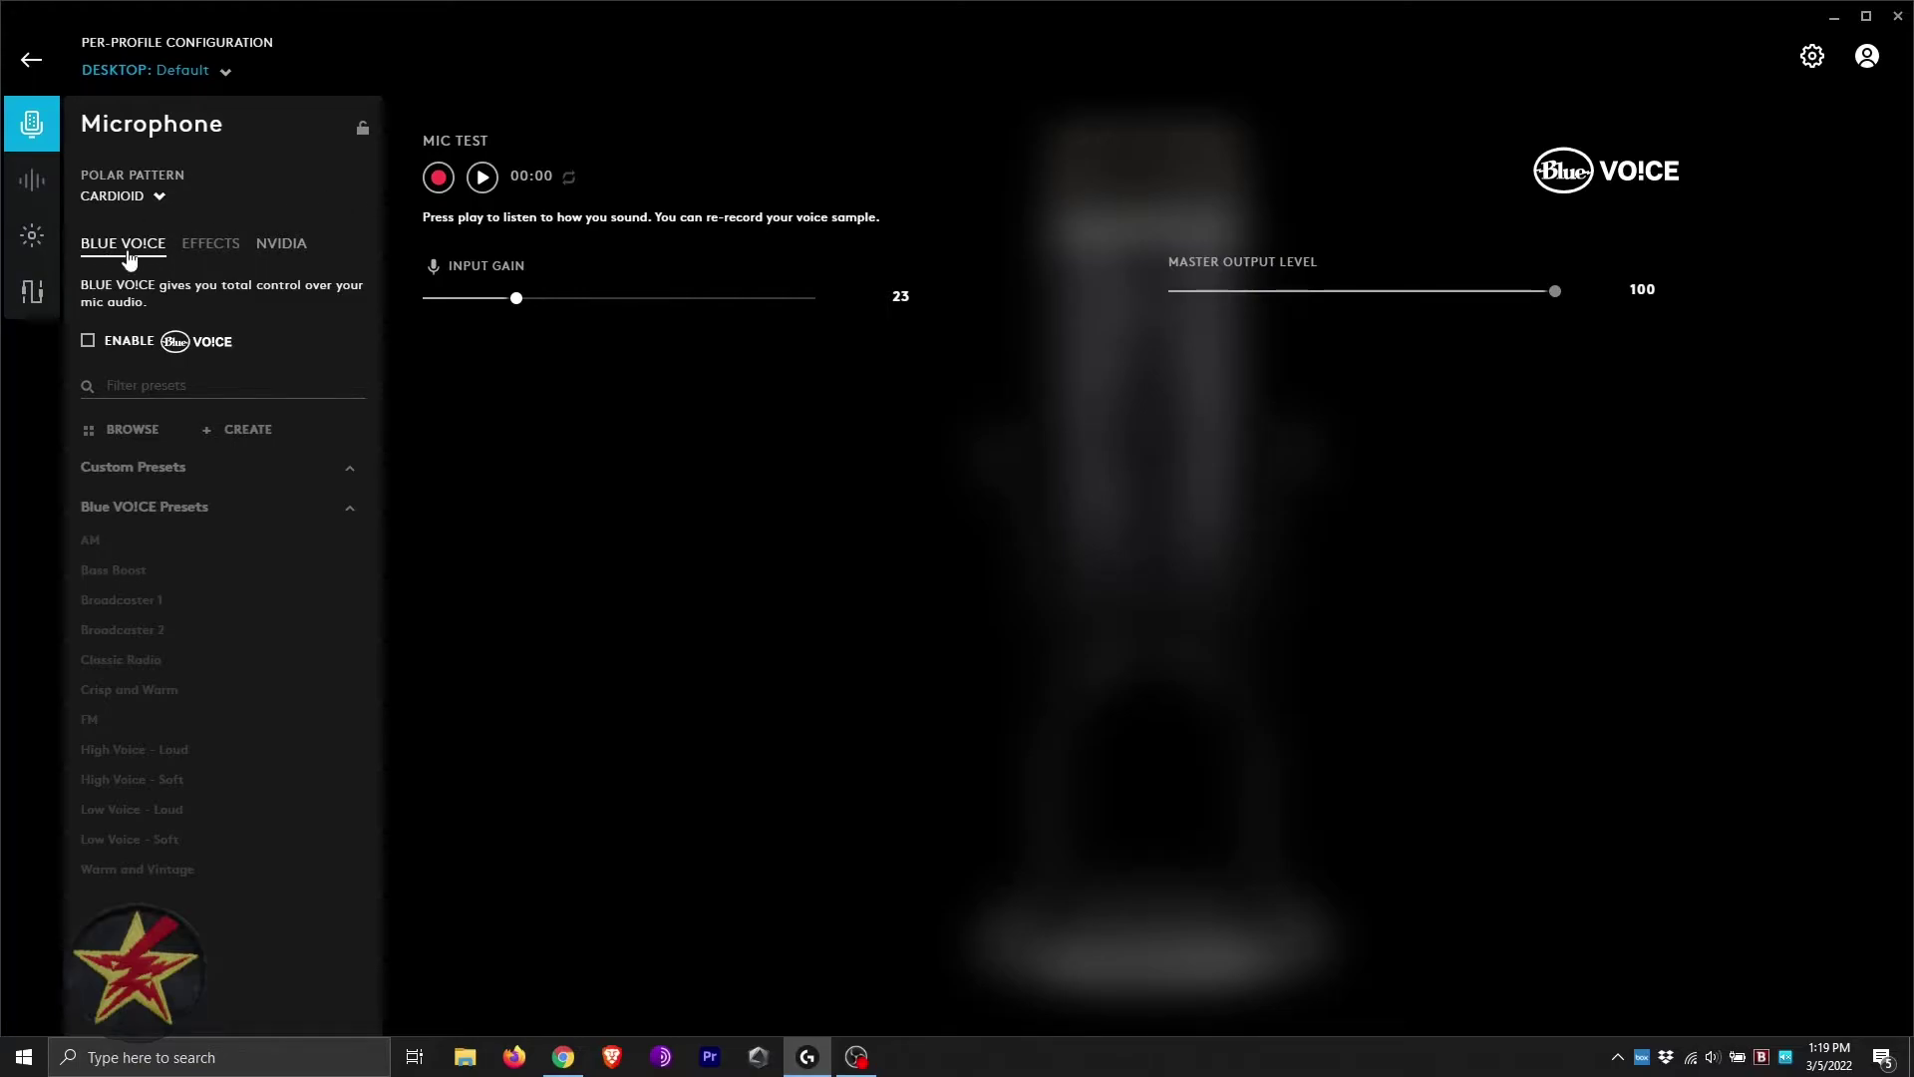
# Step: Enable Blue VO!CE with the Broadcaster 1 preset at input gain 48 and play the sample
pyautogui.click(88, 342)
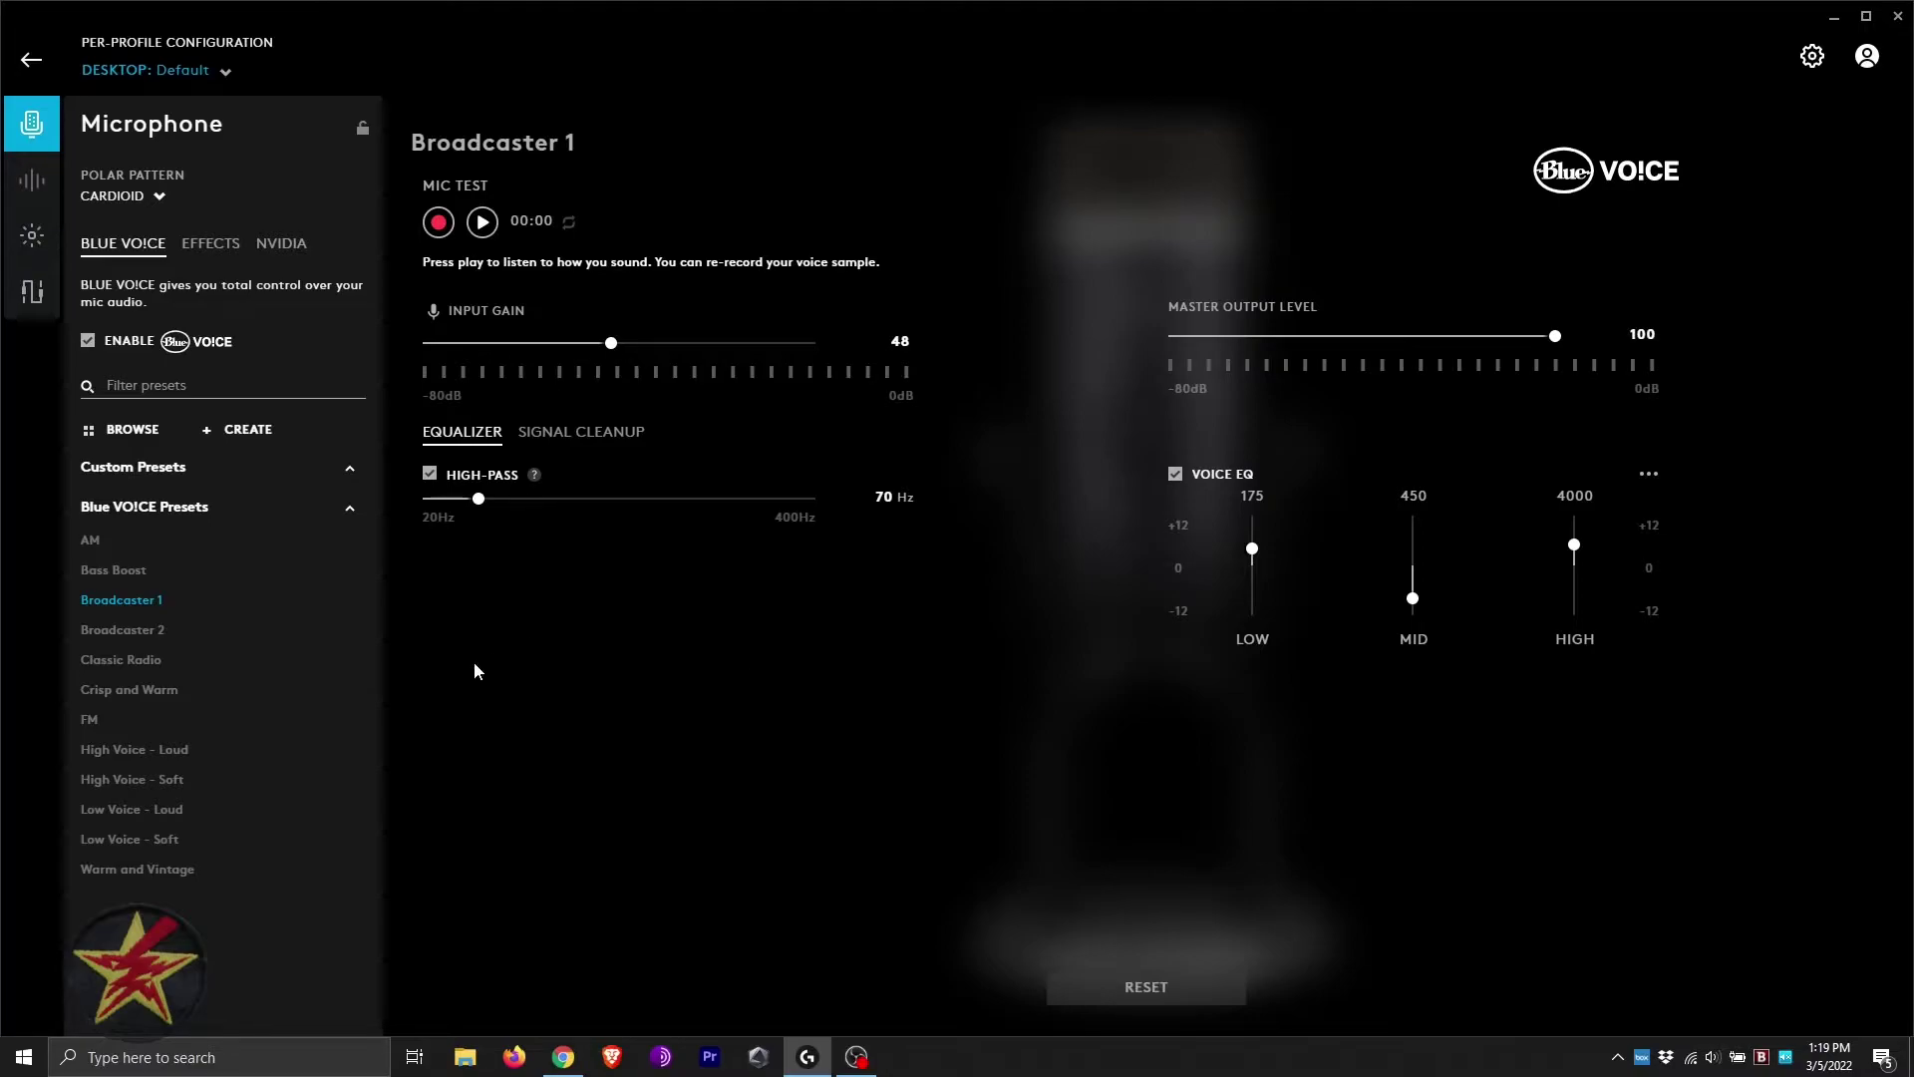
pyautogui.click(87, 341)
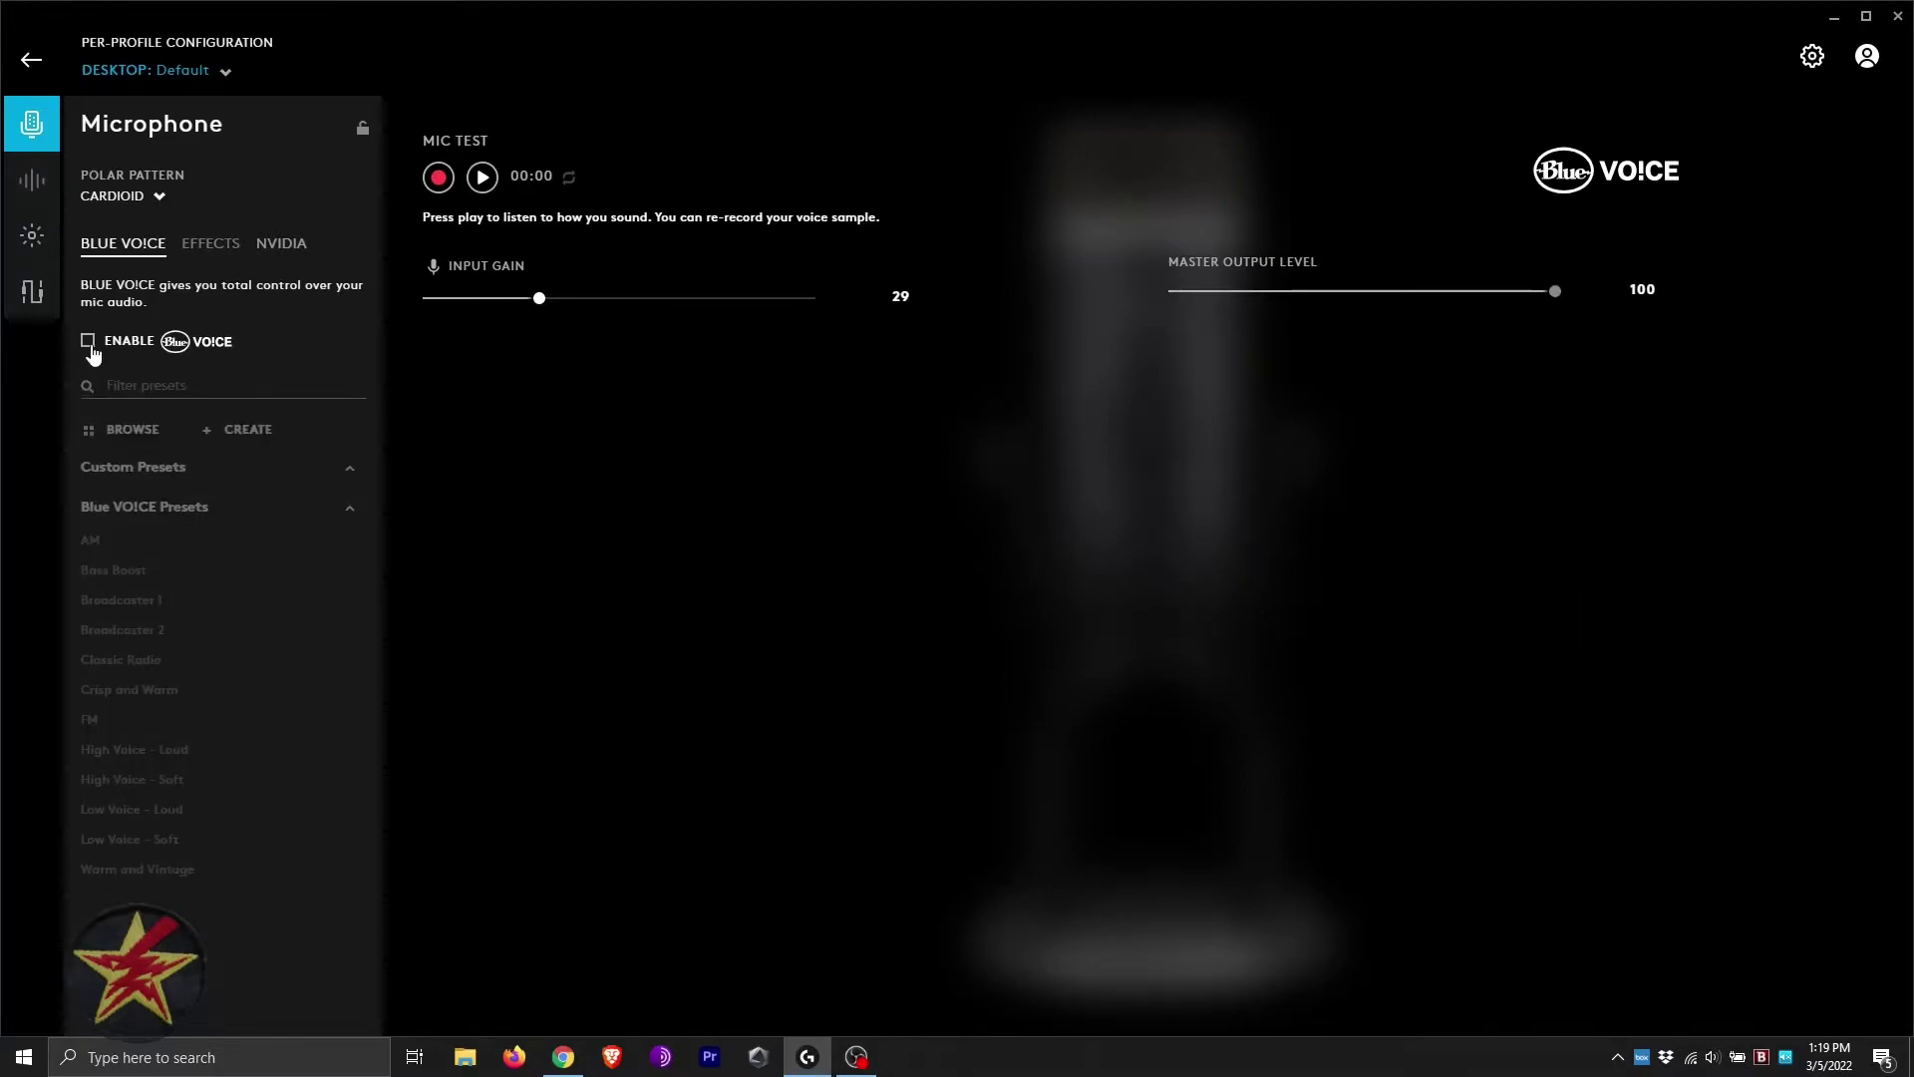
pyautogui.click(88, 341)
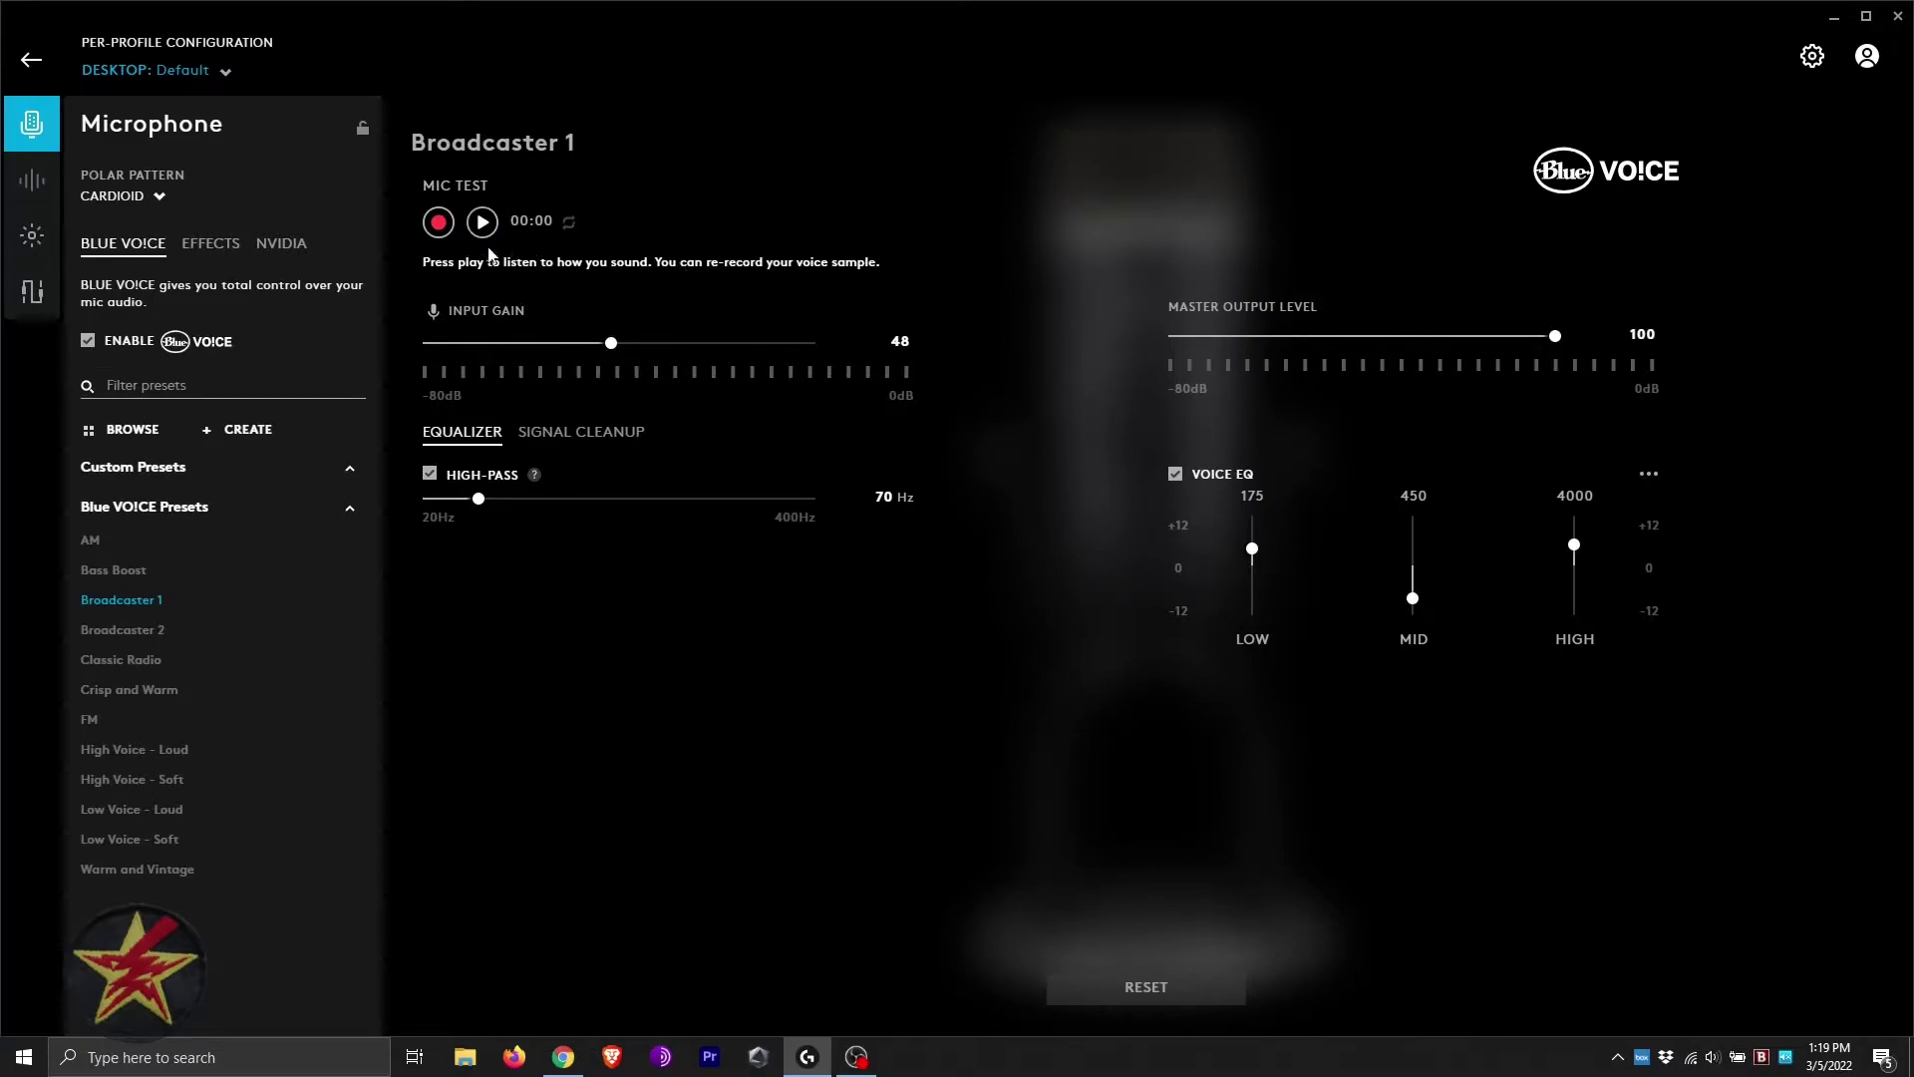
pyautogui.click(485, 225)
# Step: Show Signal Cleanup, replay the sample, and try the Gate slider, leaving it at -37 dB
pyautogui.click(596, 435)
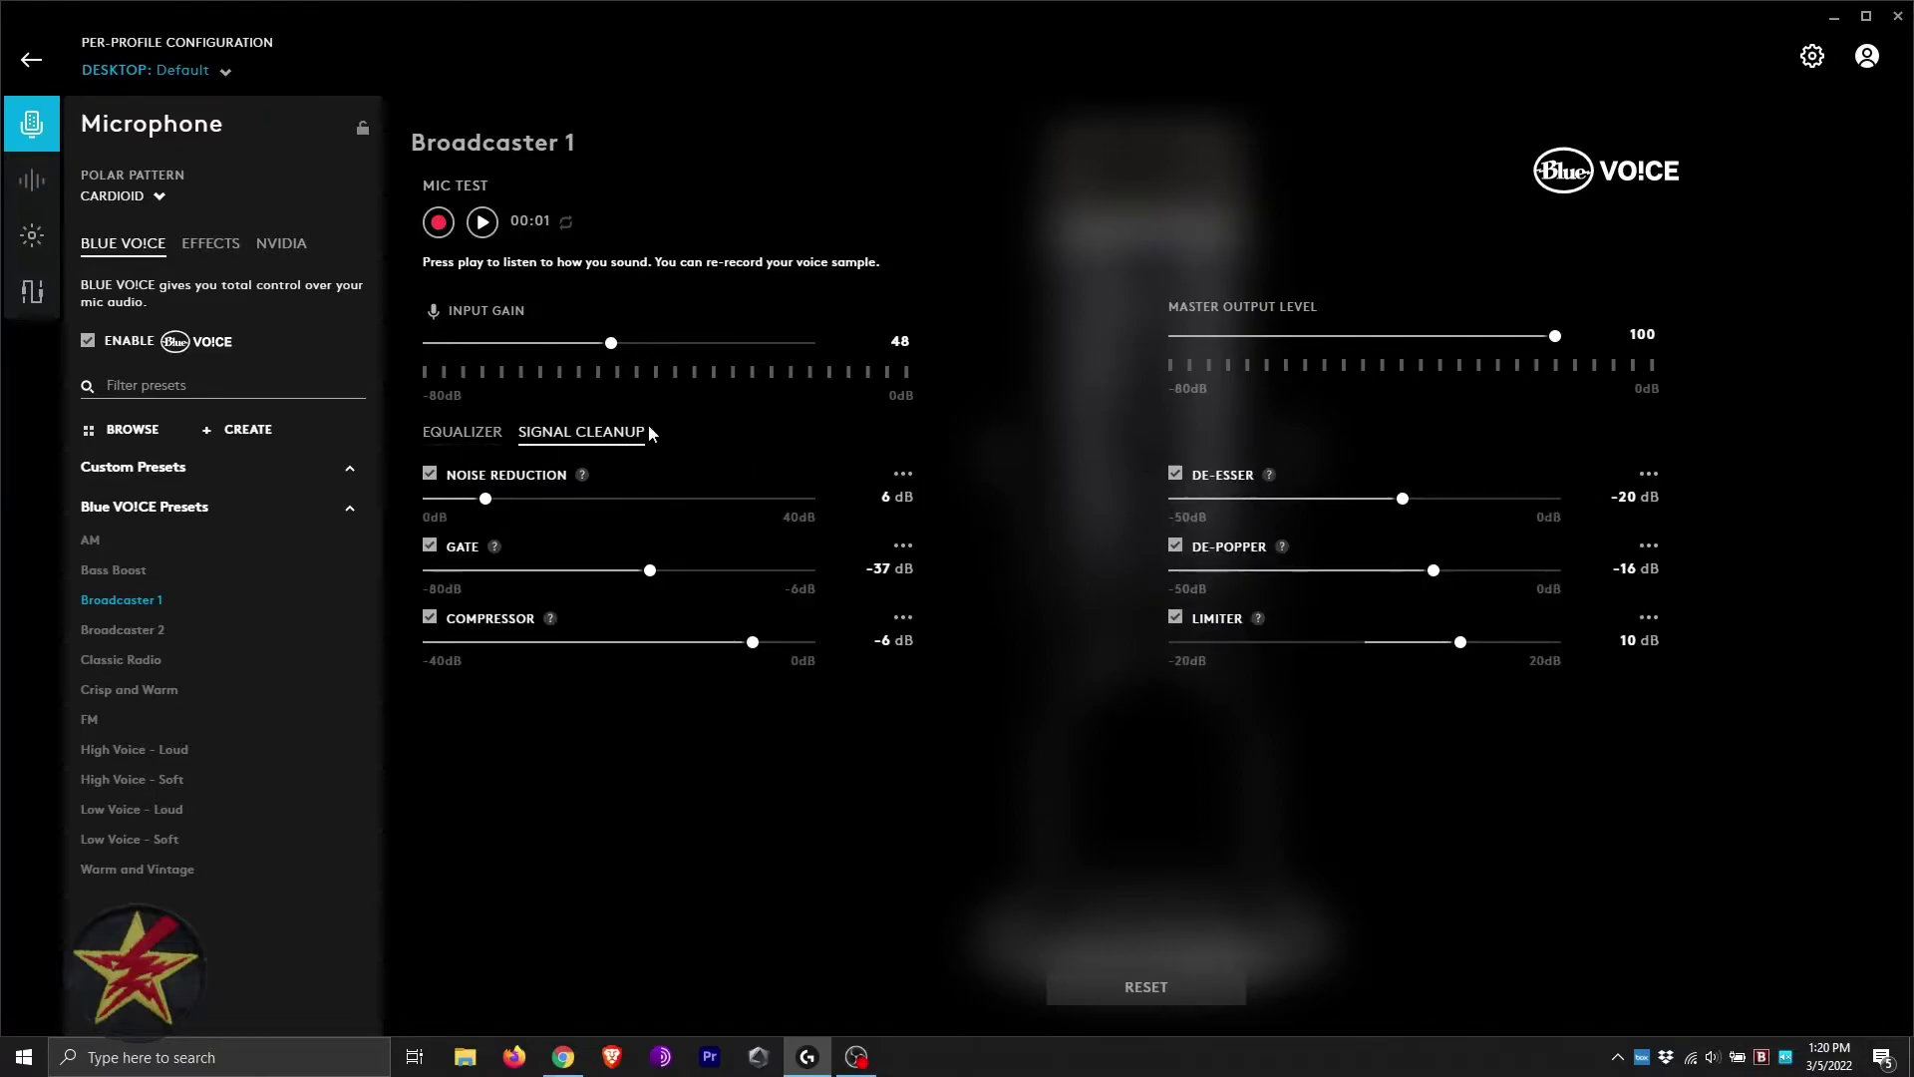
pyautogui.click(482, 222)
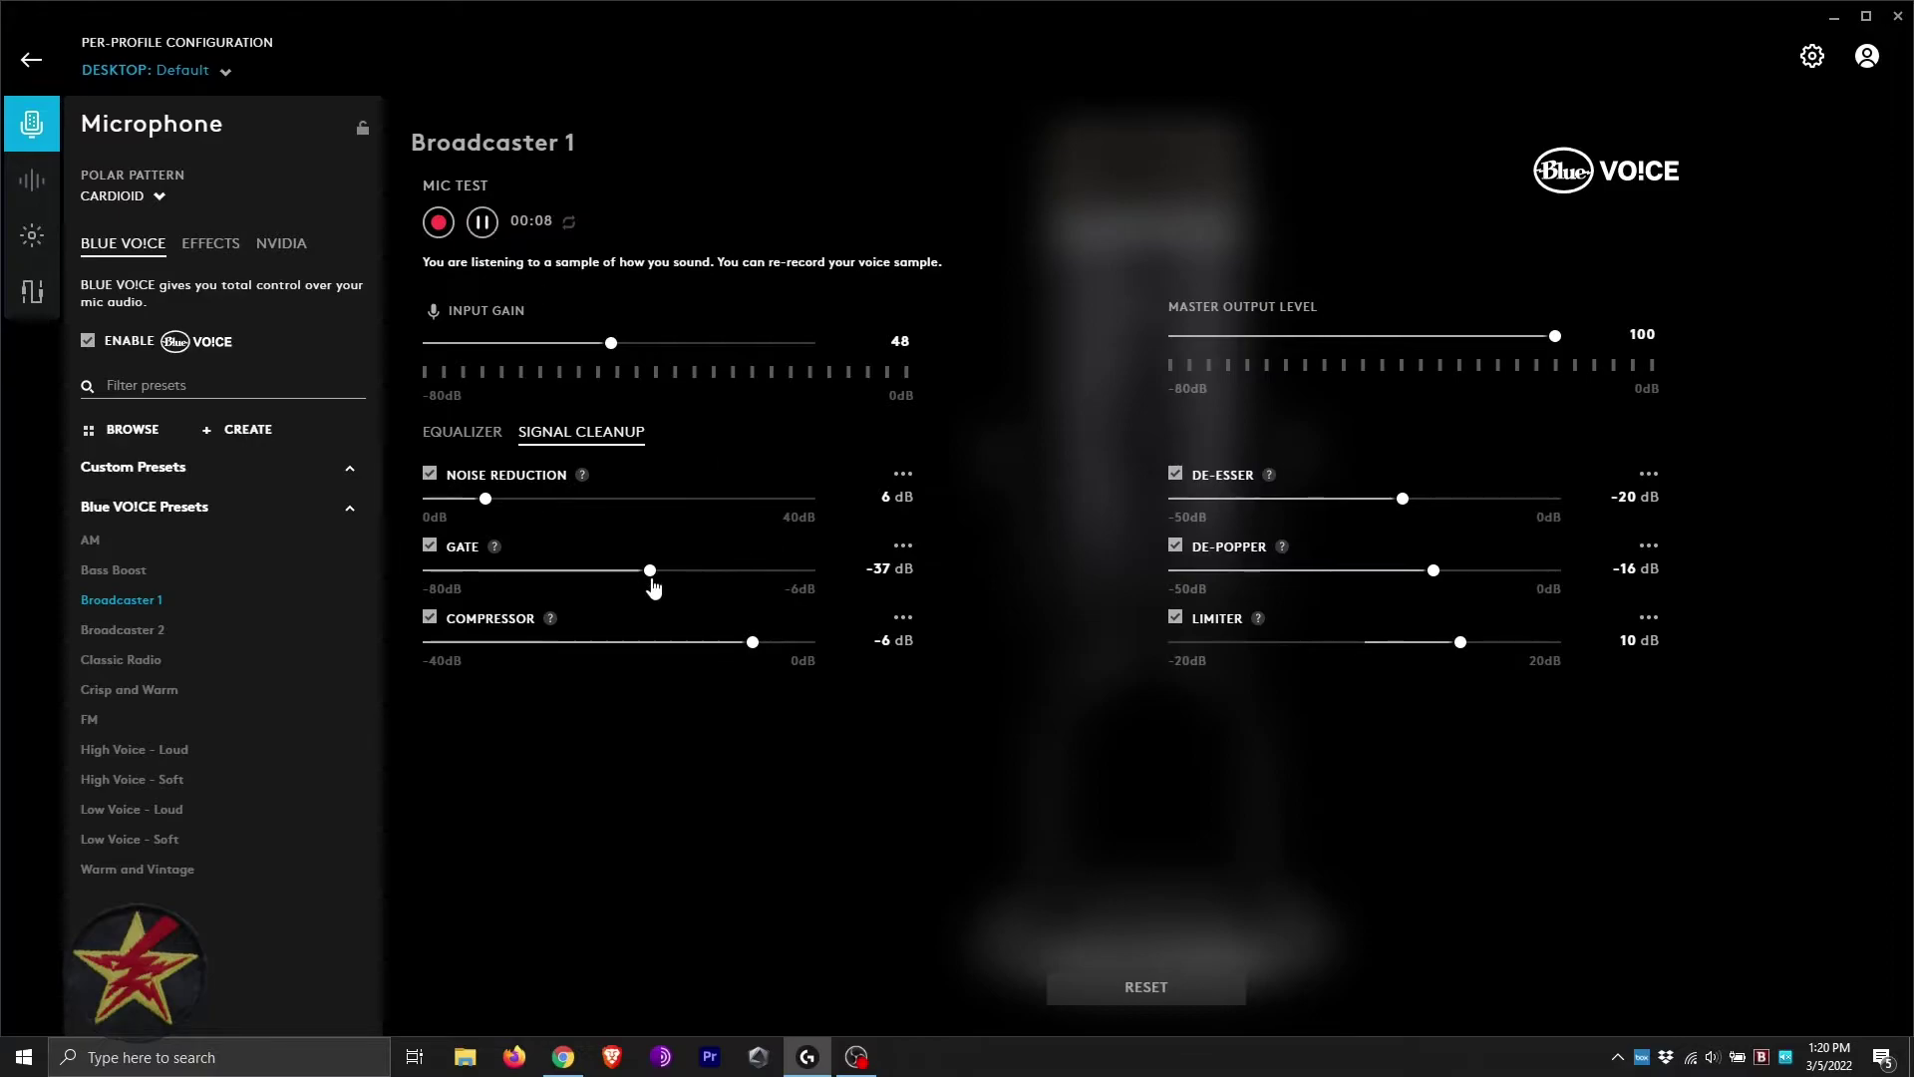
pyautogui.moveTo(652, 581)
pyautogui.mouseDown()
pyautogui.moveTo(483, 580)
pyautogui.moveTo(653, 585)
pyautogui.mouseUp()
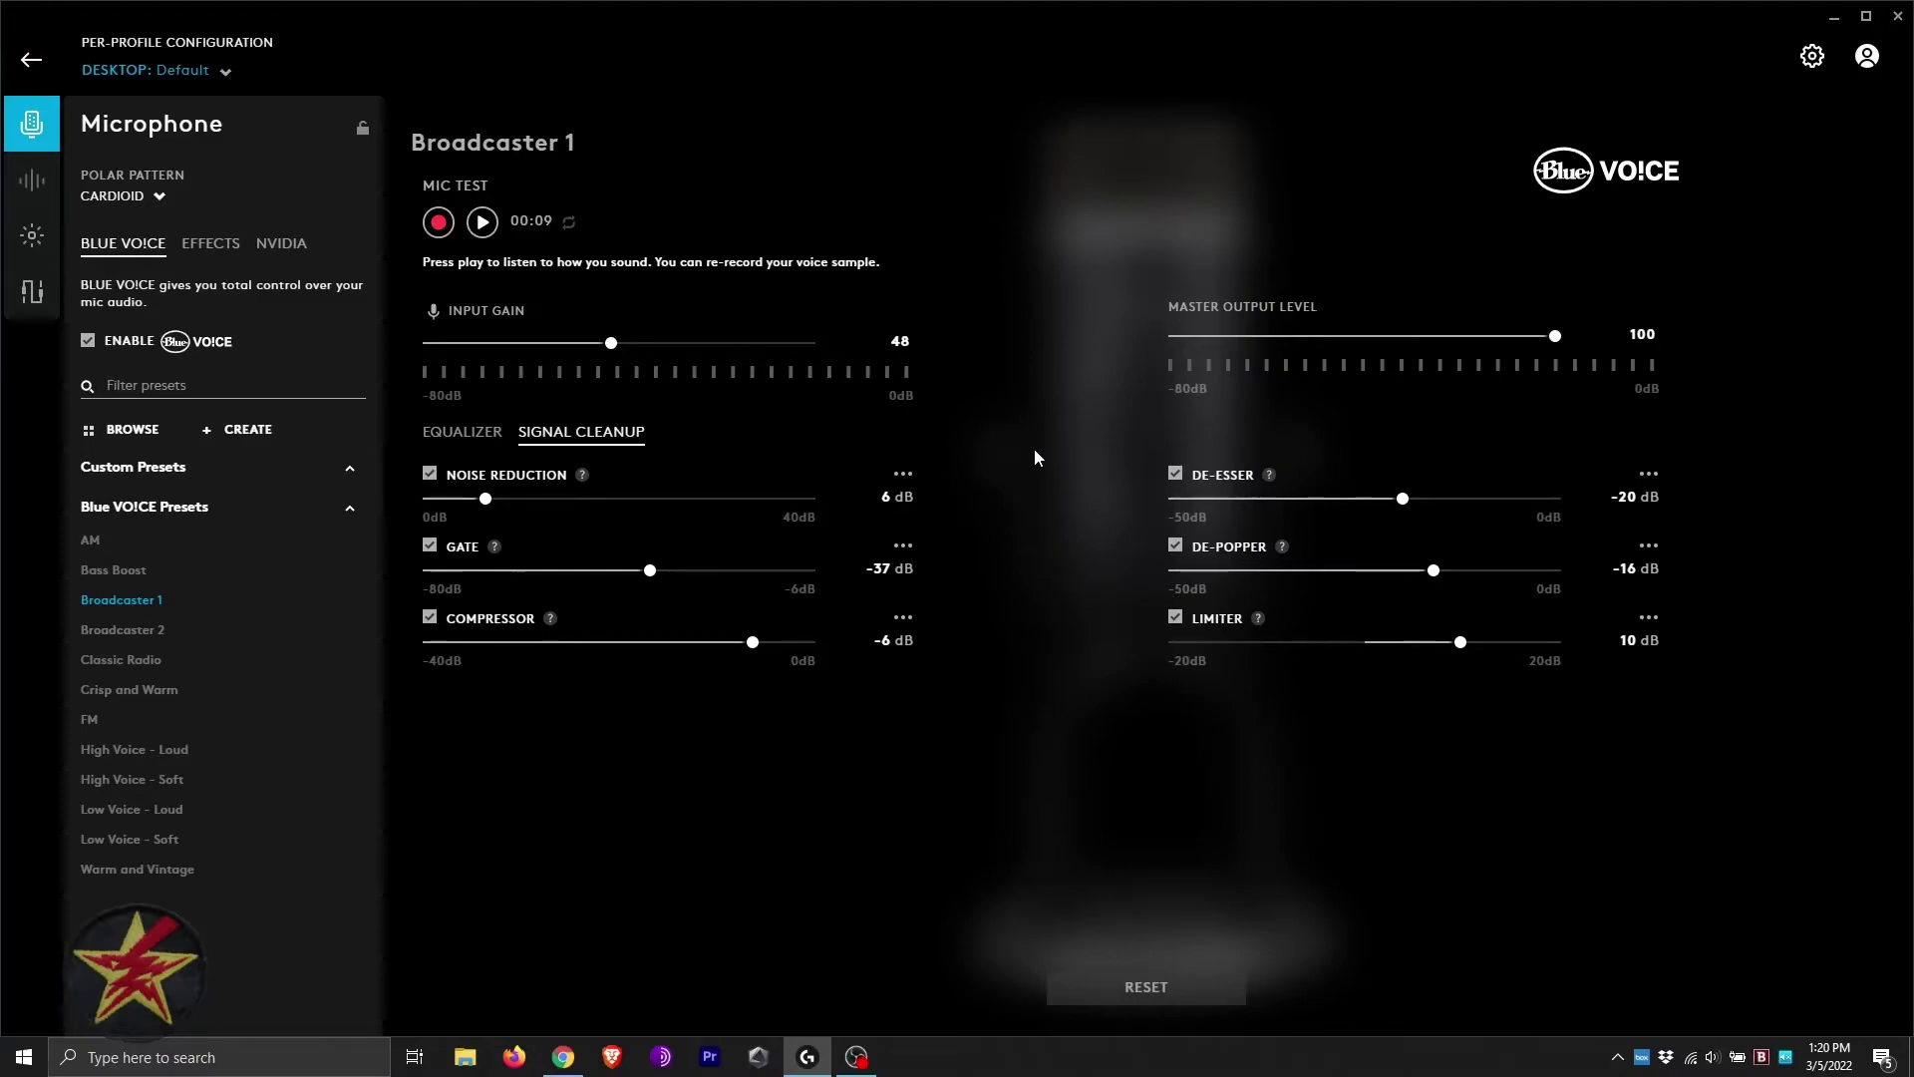
# Step: Browse the Ambience and Pitch effect settings, try Alien, then set the effect to Off and play
pyautogui.click(206, 255)
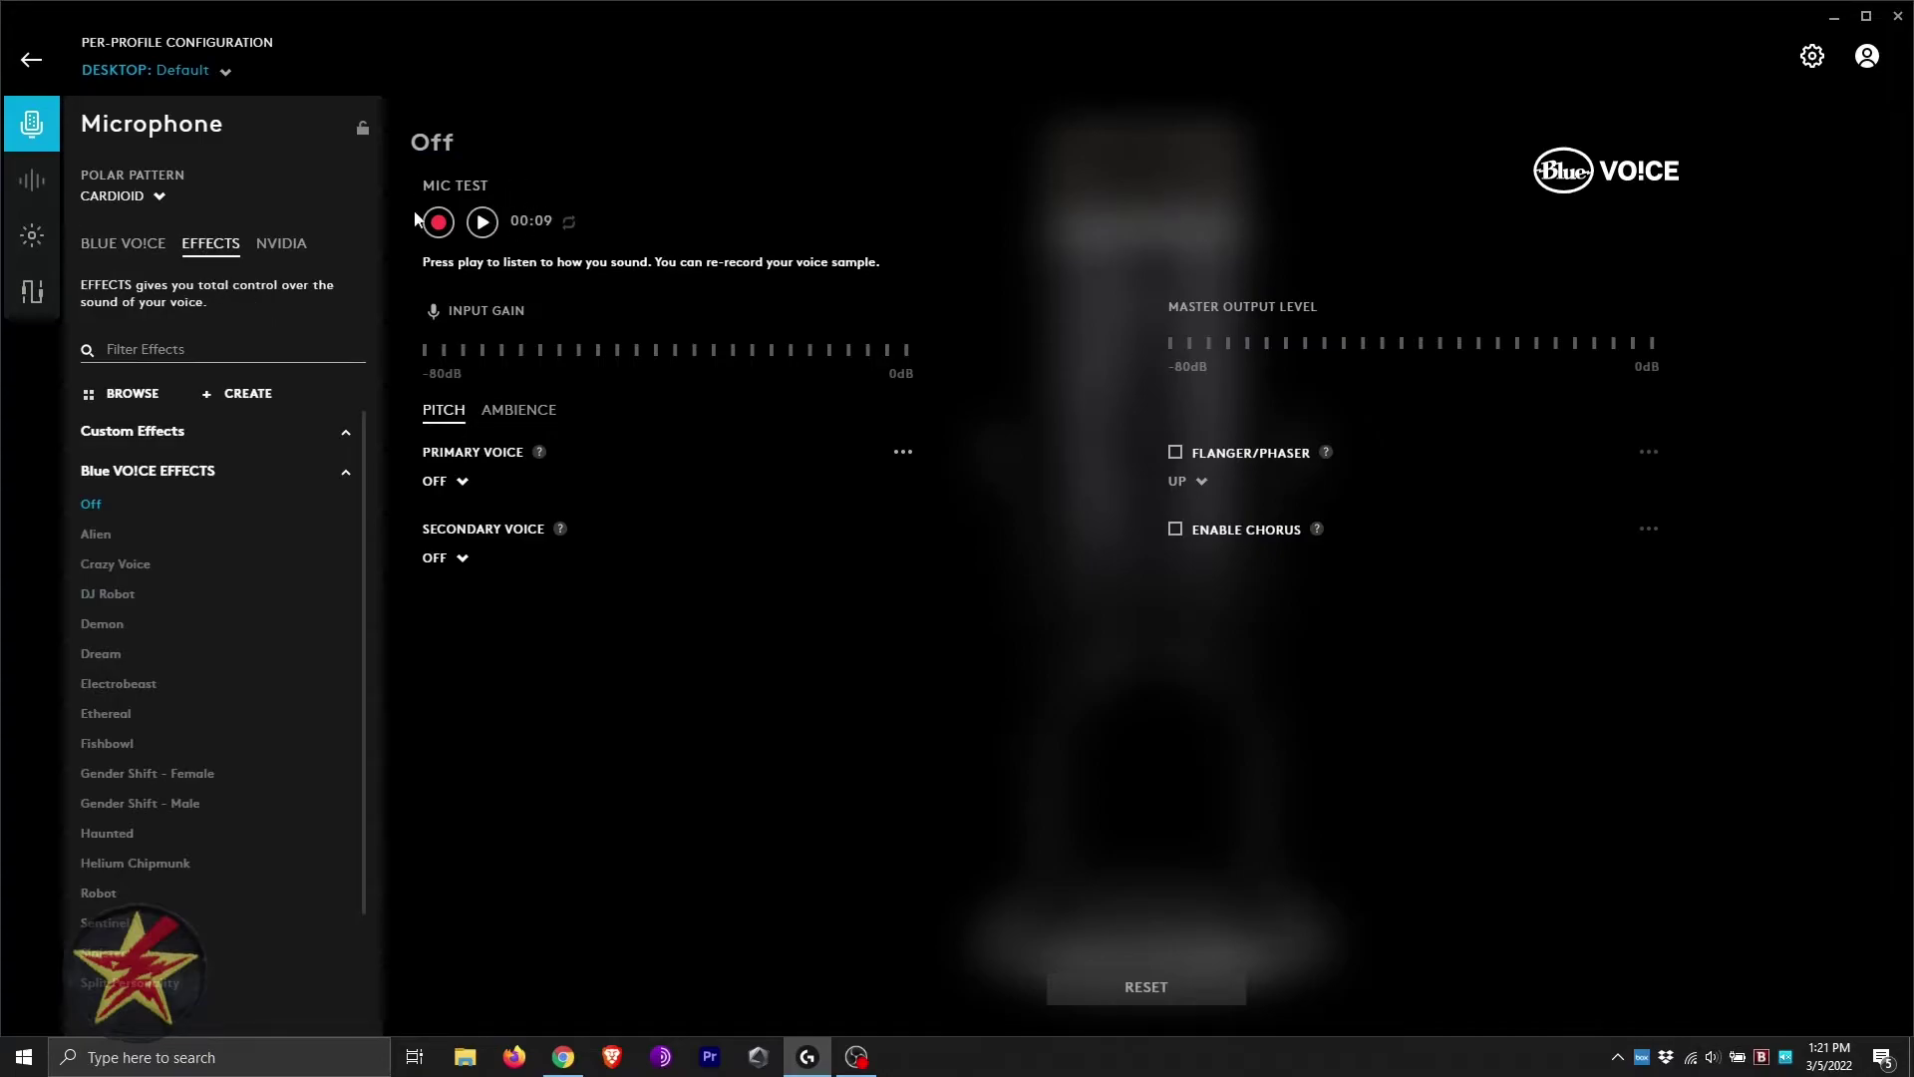
pyautogui.click(554, 426)
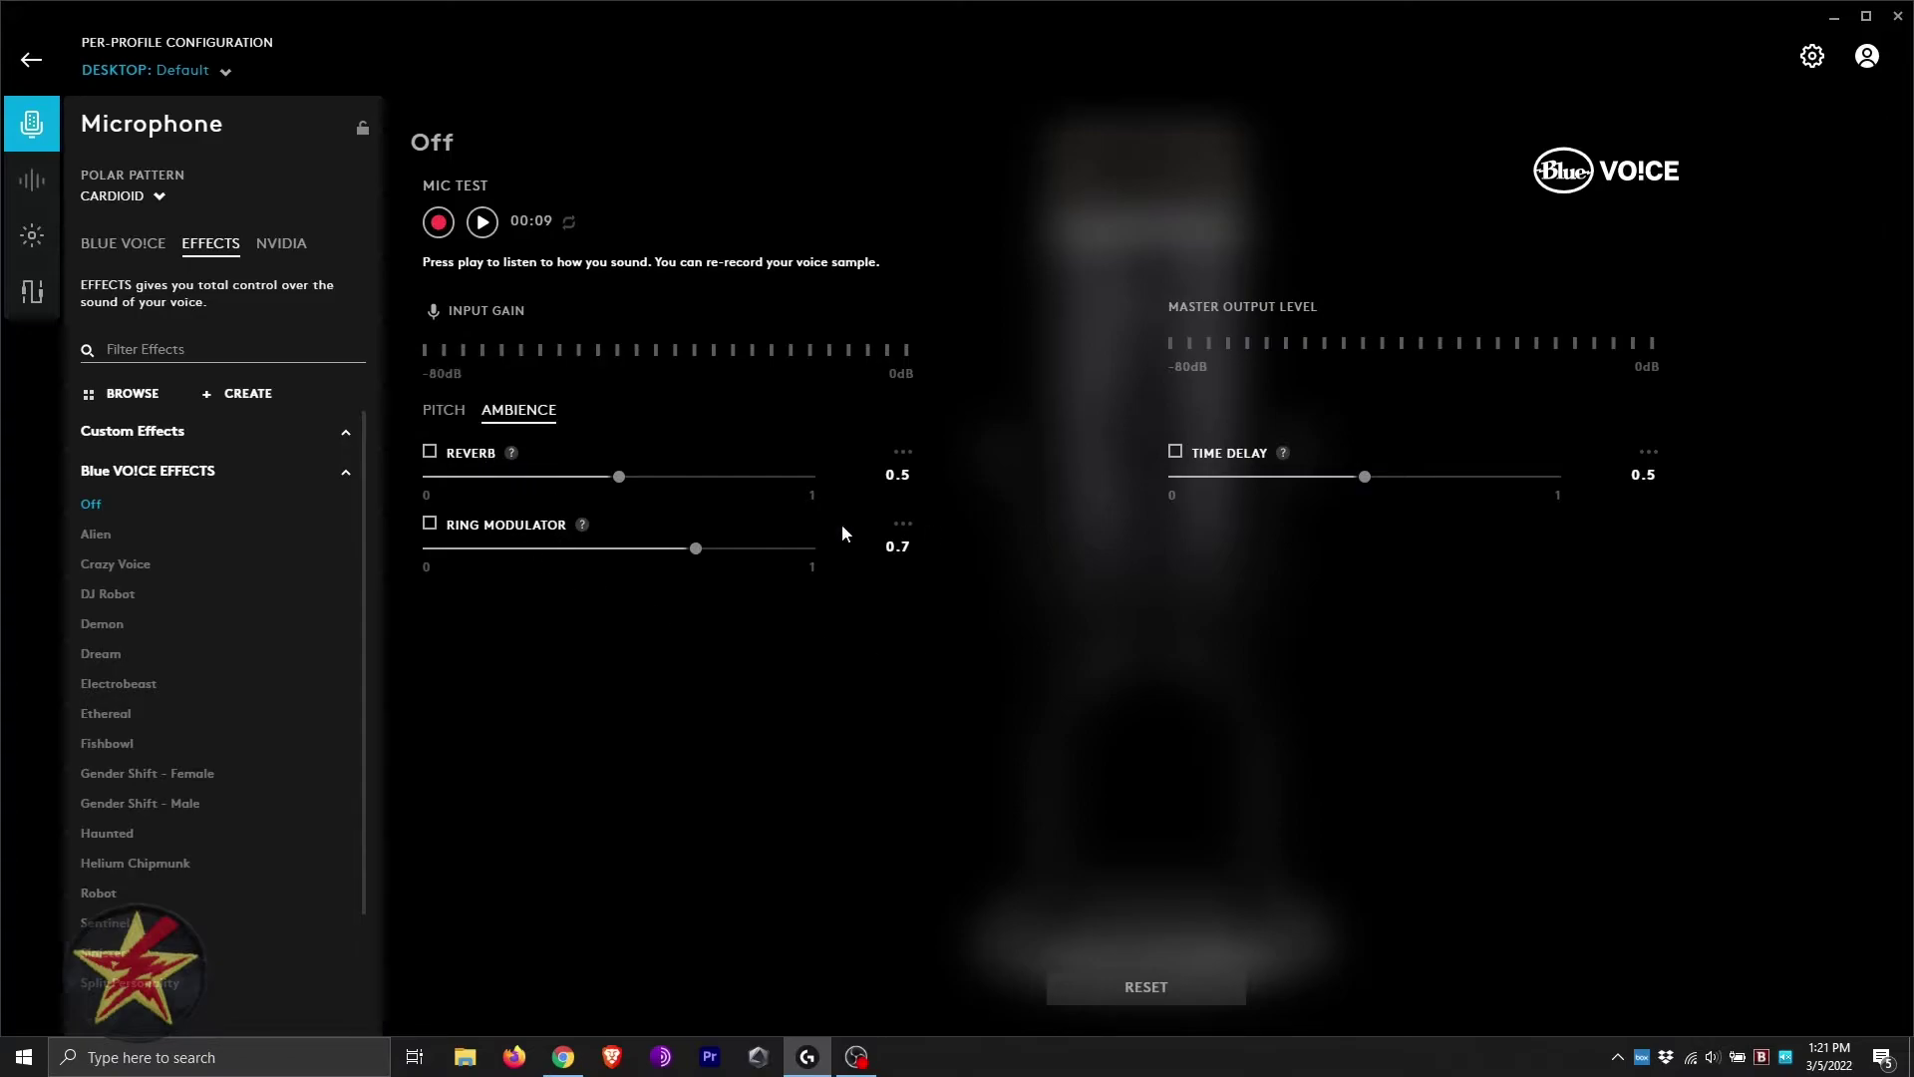
pyautogui.click(443, 411)
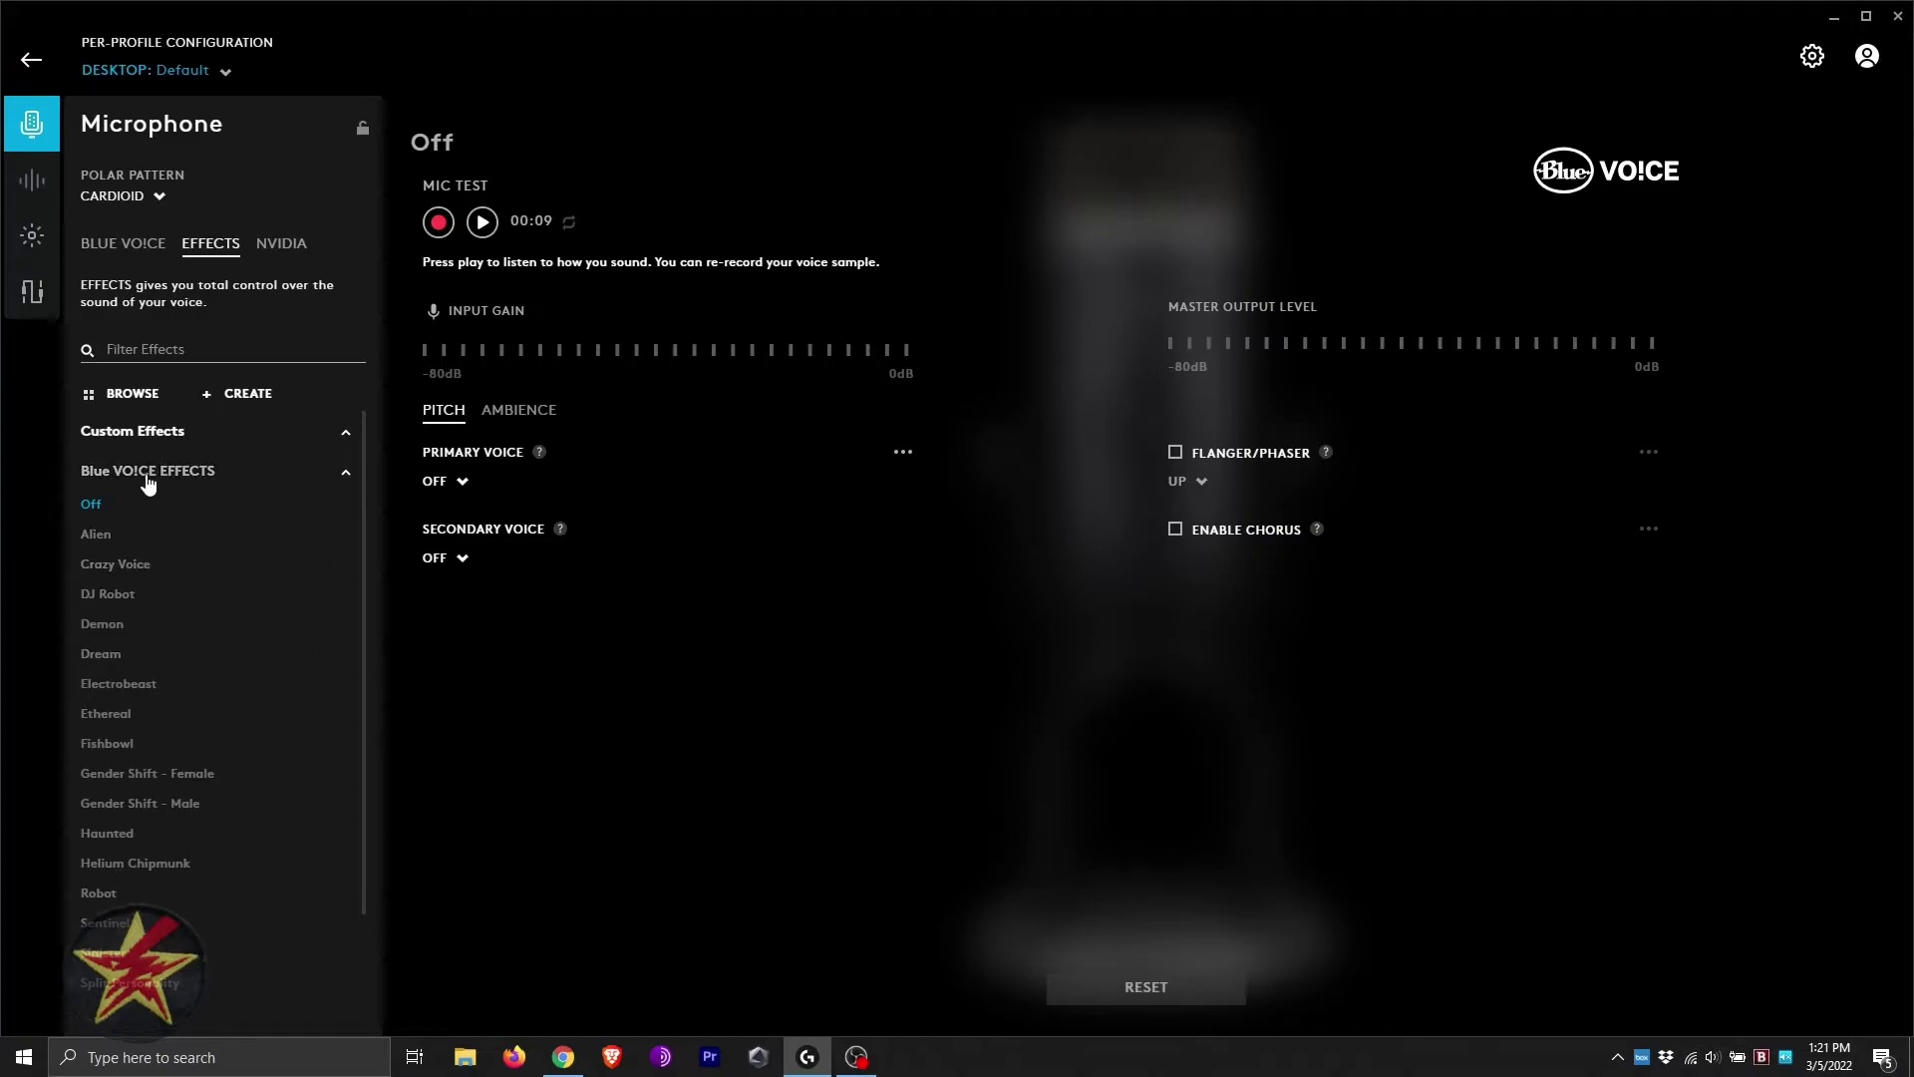
pyautogui.click(112, 548)
pyautogui.click(91, 504)
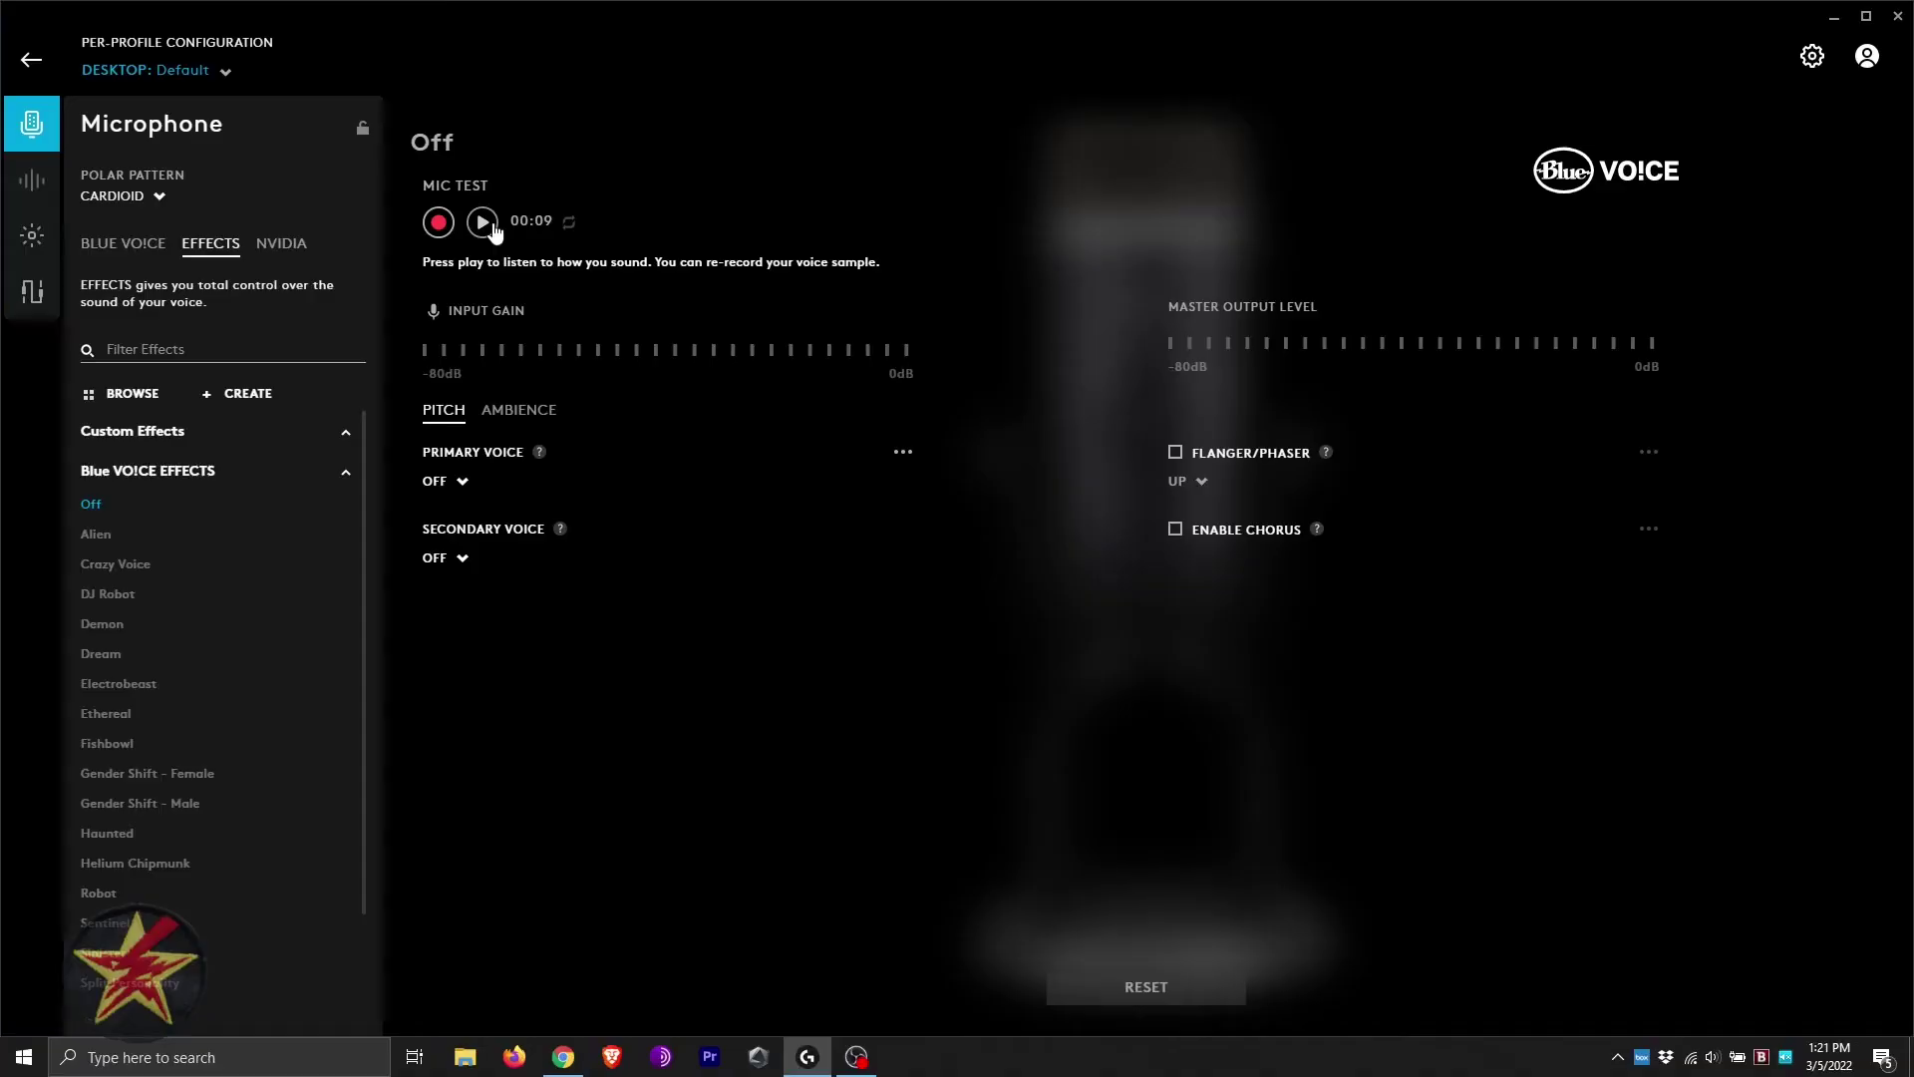
pyautogui.click(489, 226)
# Step: Audition Crazy Voice on the sample, then apply DJ Robot and stop playback
pyautogui.click(149, 574)
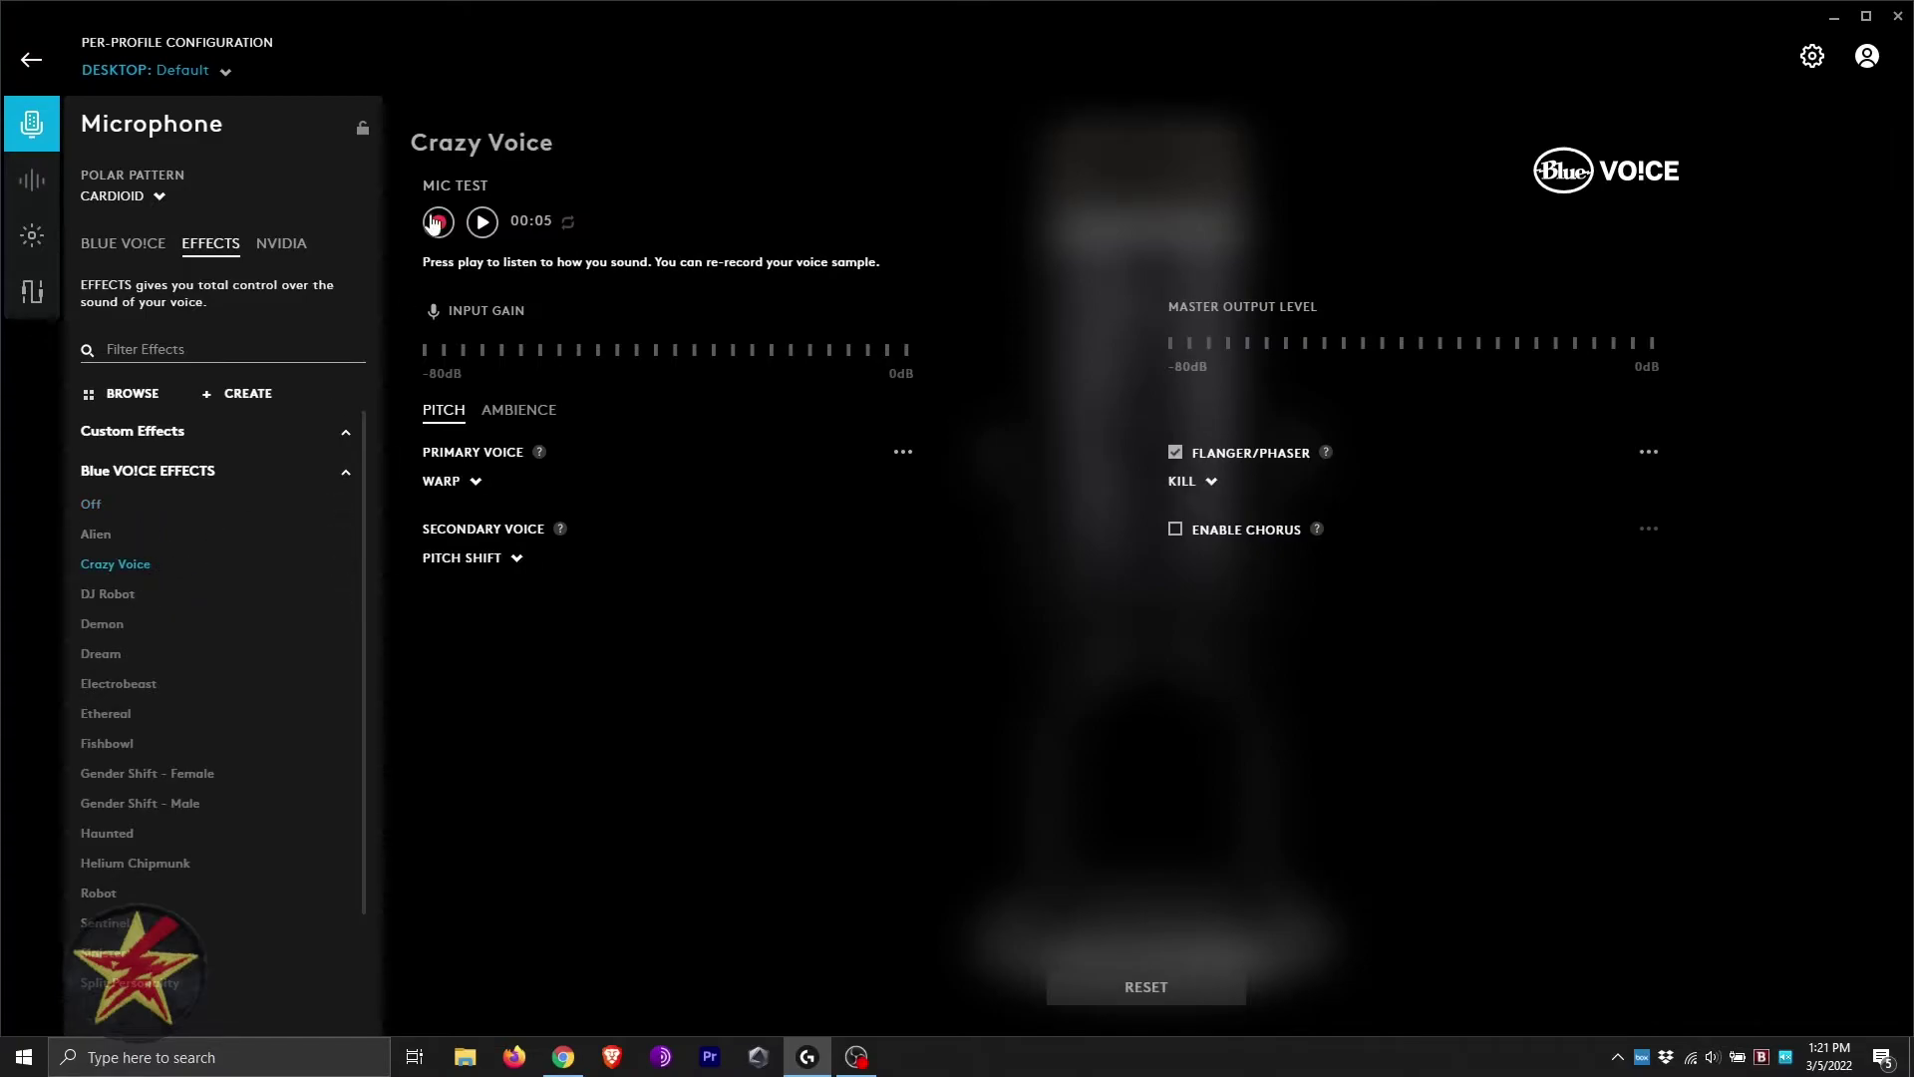
pyautogui.click(485, 226)
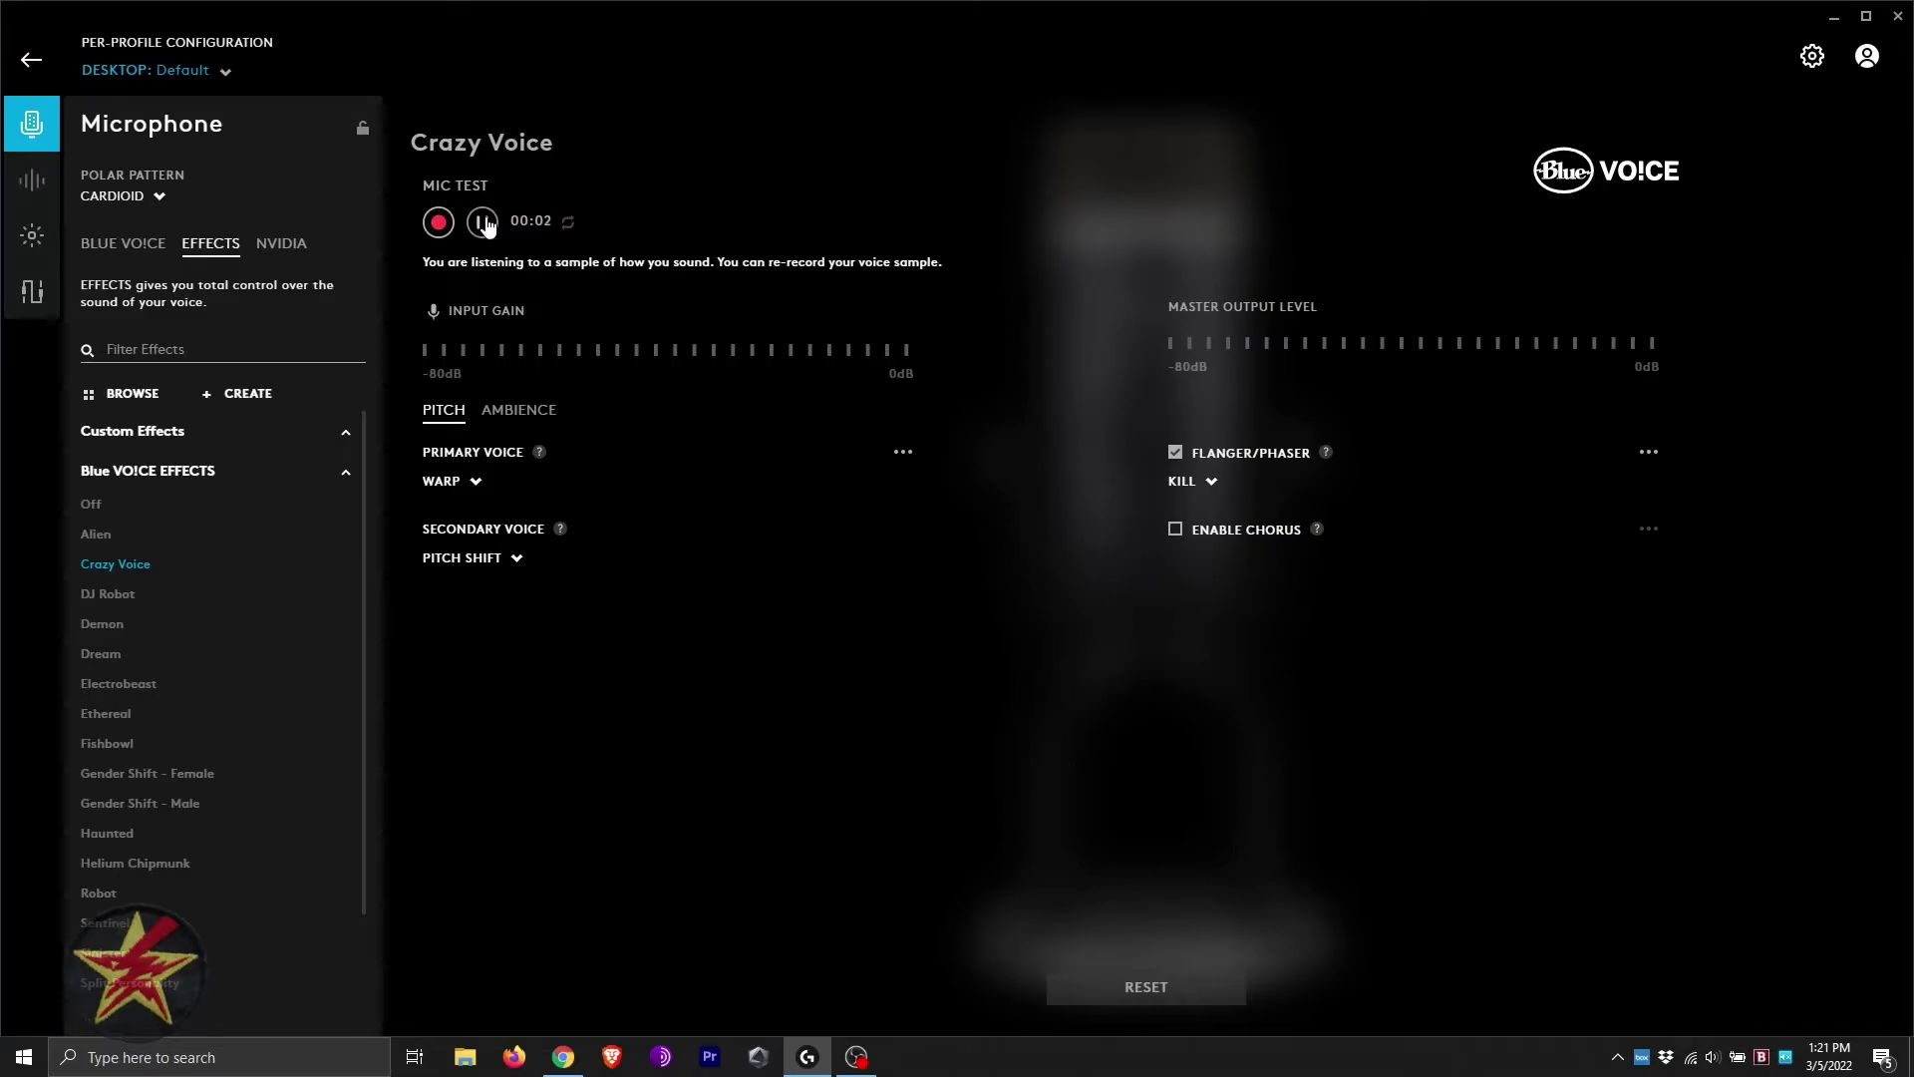
pyautogui.press('Down')
pyautogui.click(488, 225)
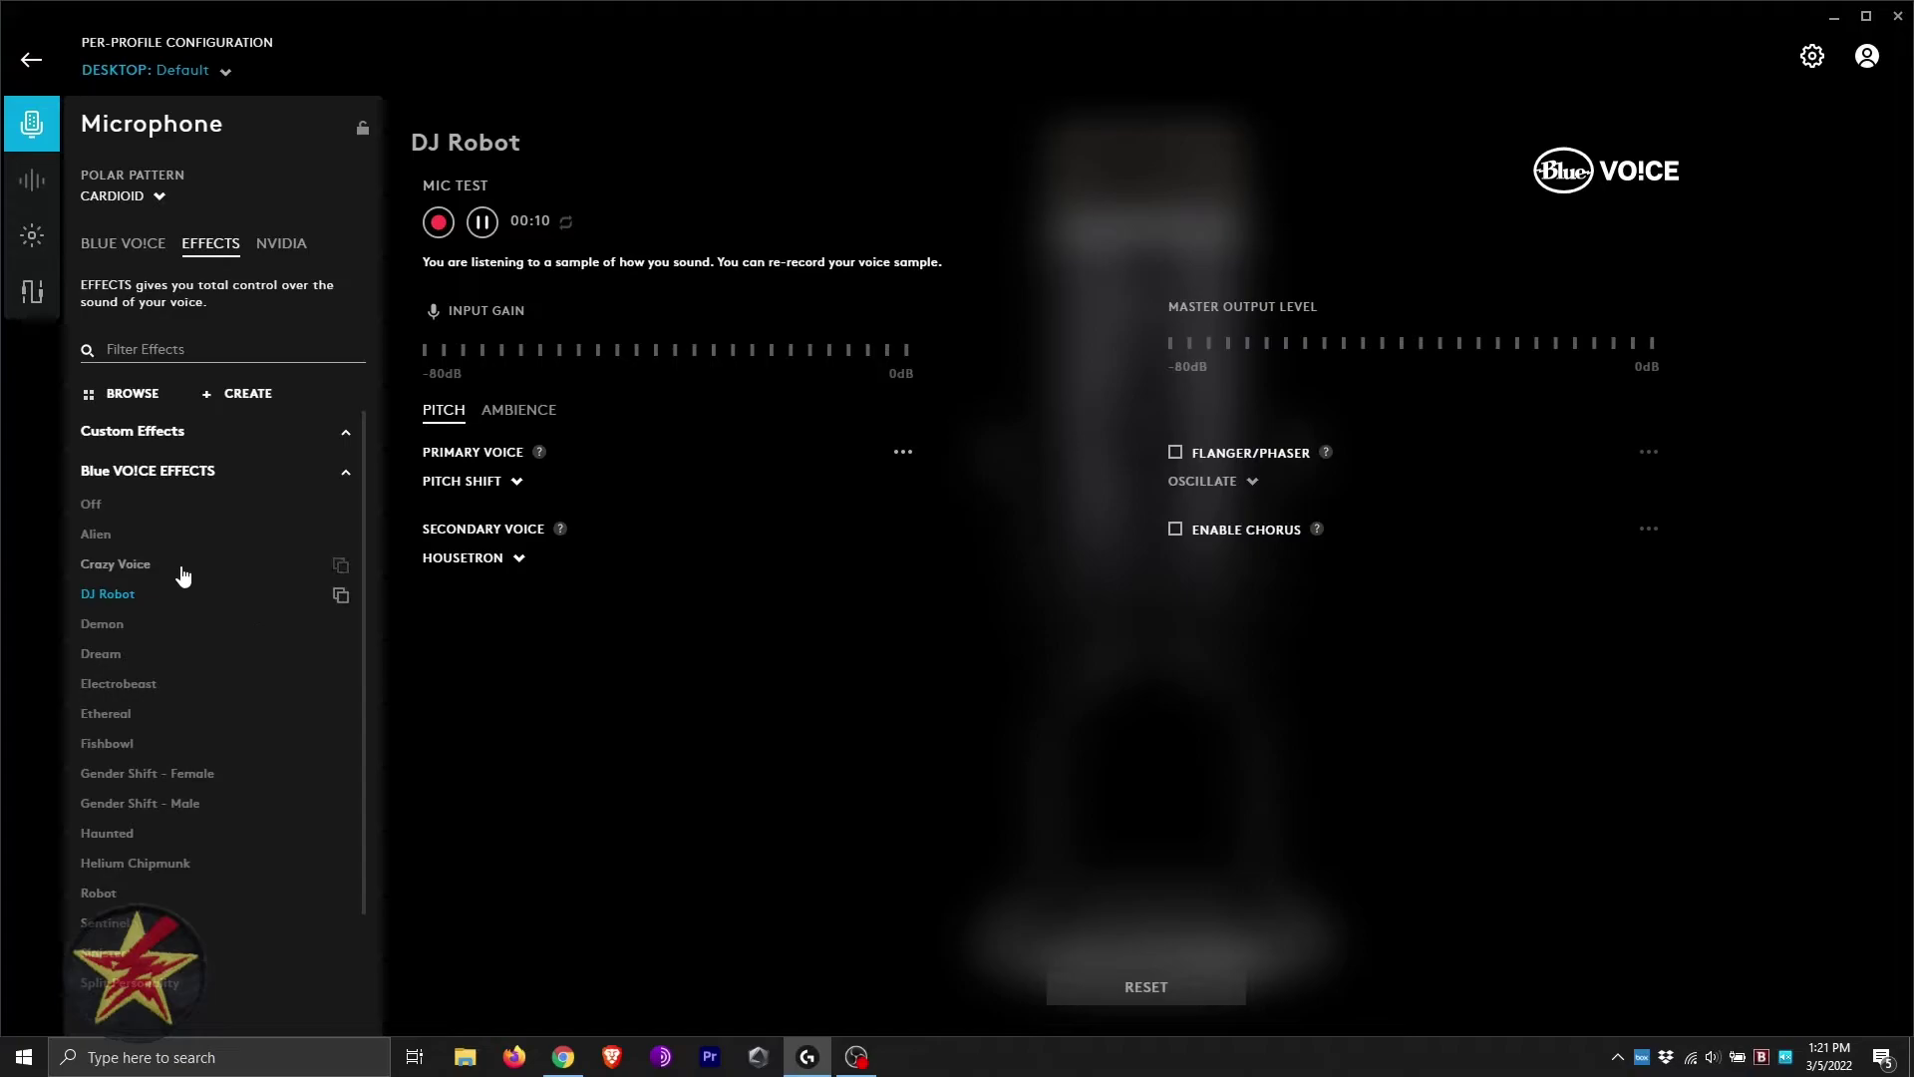
pyautogui.click(482, 223)
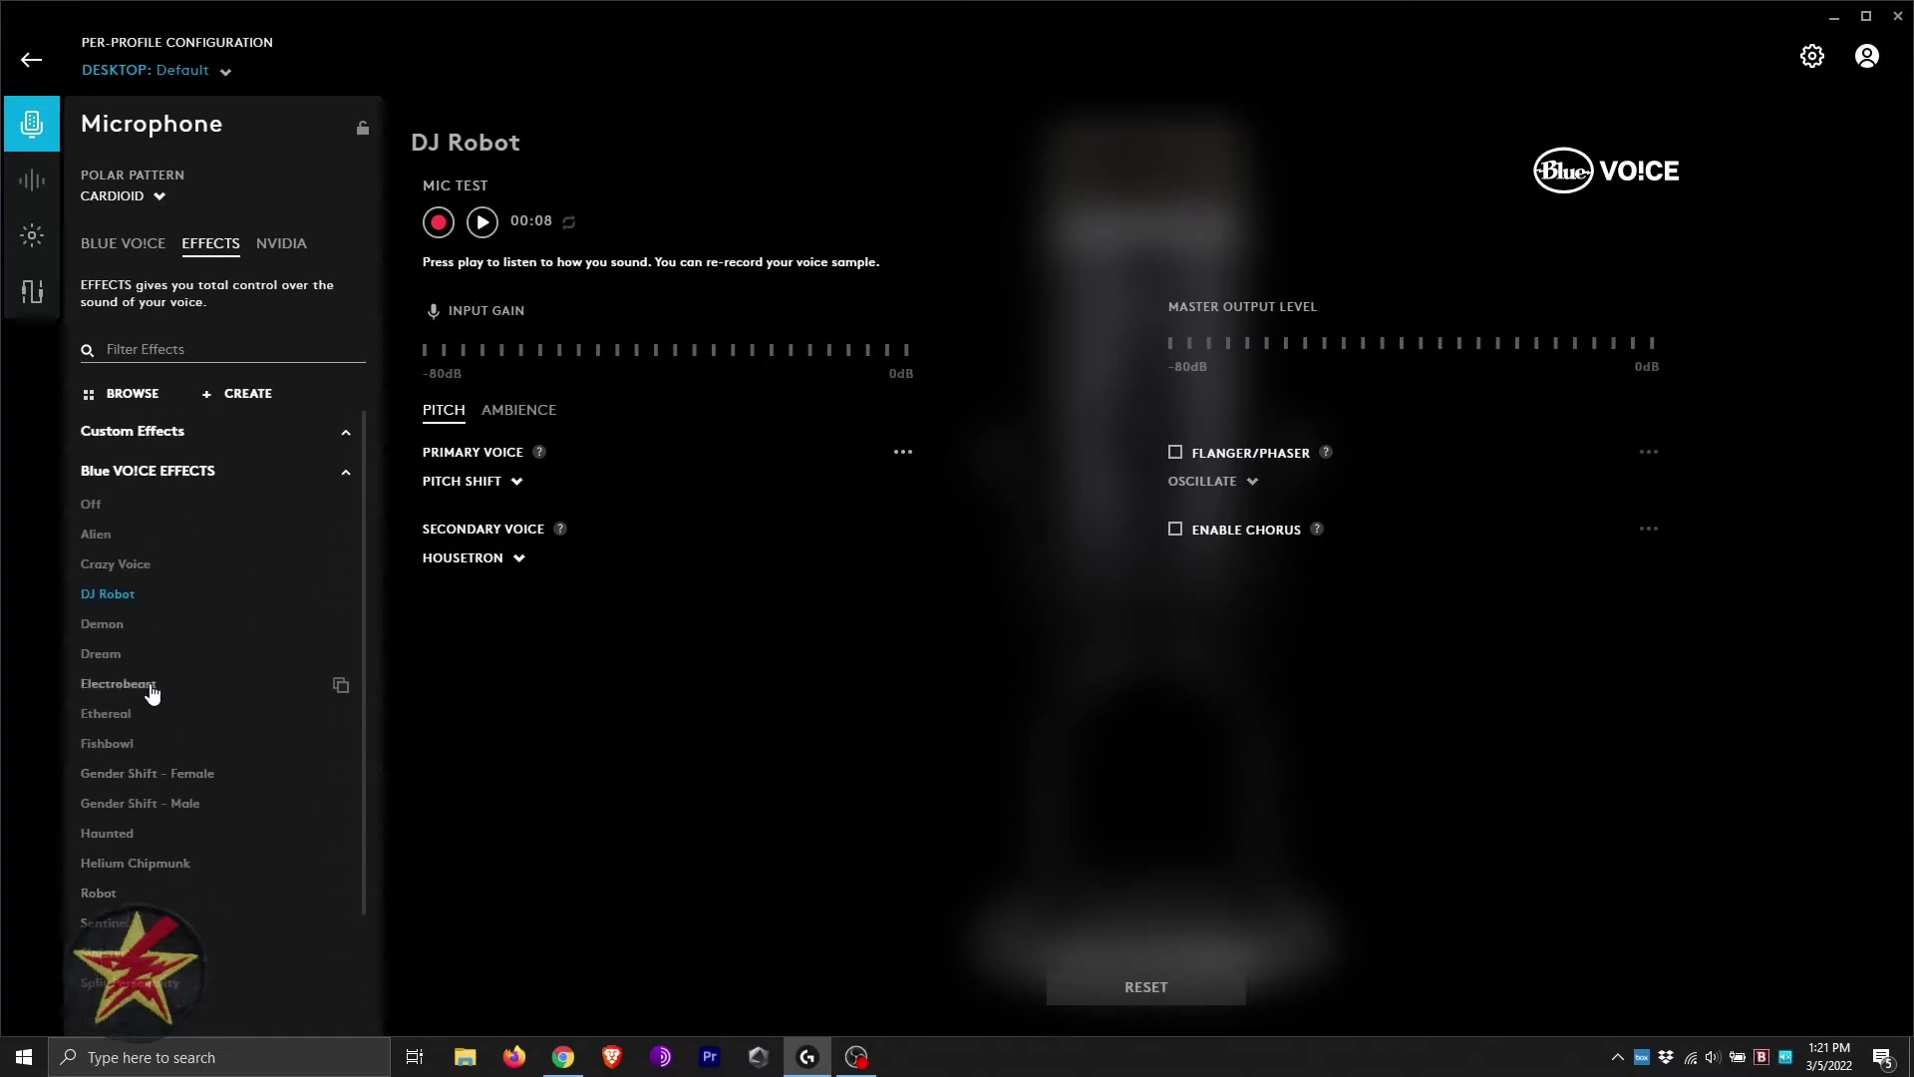
pyautogui.scroll(-2, 165, 598)
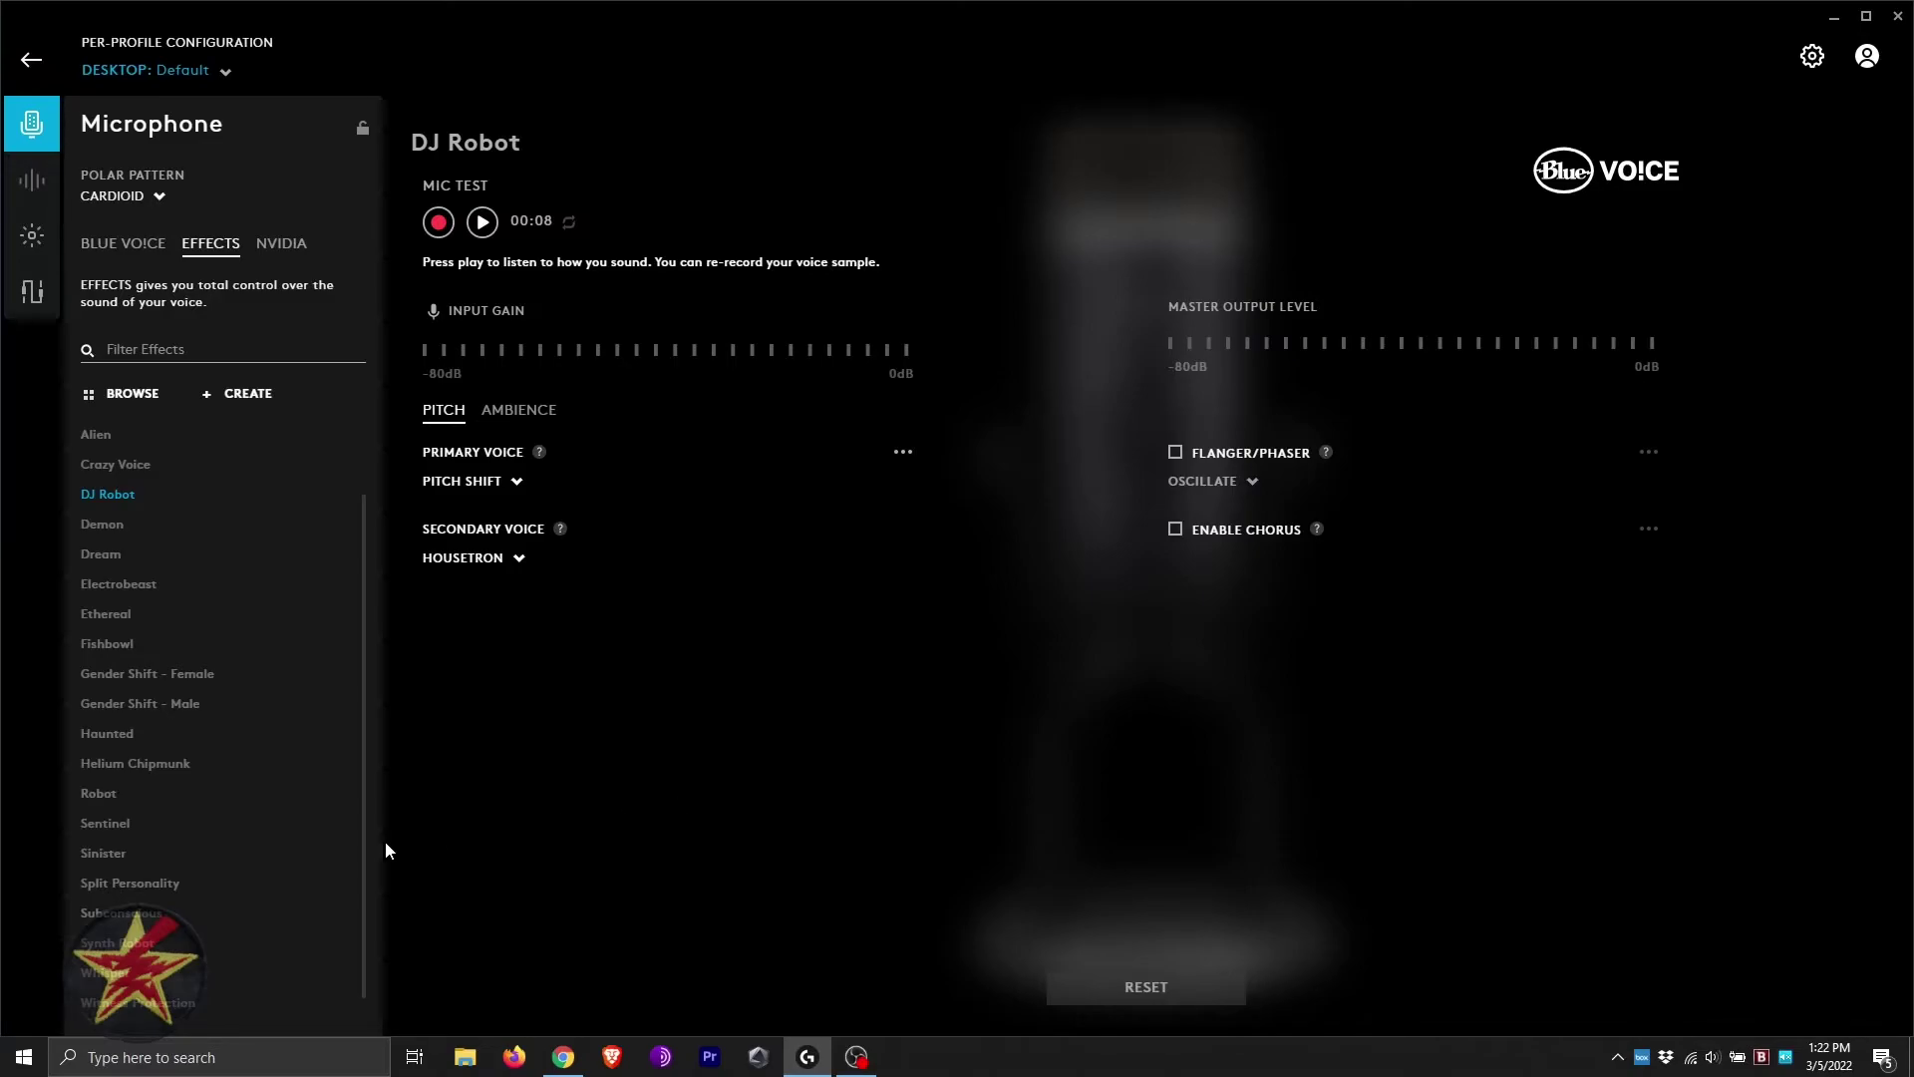
# Step: Audition the Split Personality, Haunted, Fishbowl, Electrobeast, Dream and Demon effects on the sample
pyautogui.click(173, 883)
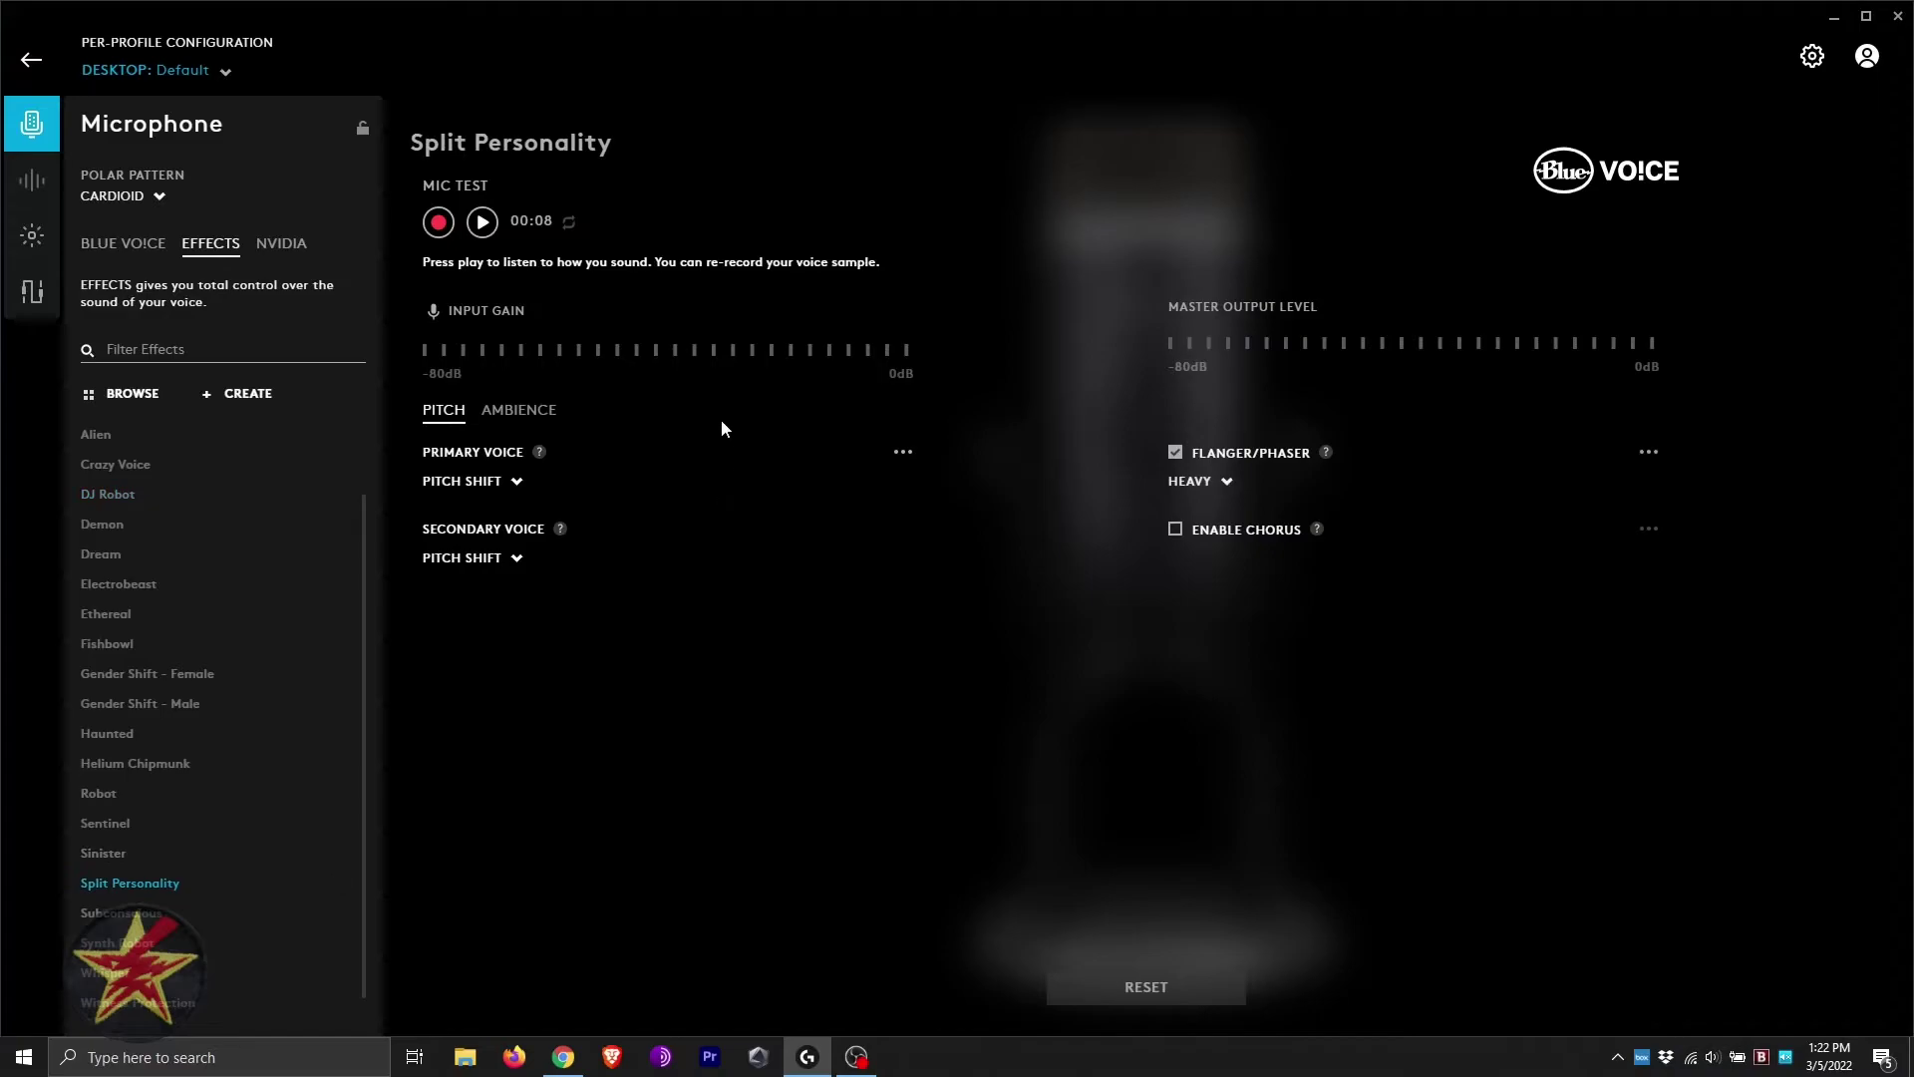
pyautogui.click(483, 223)
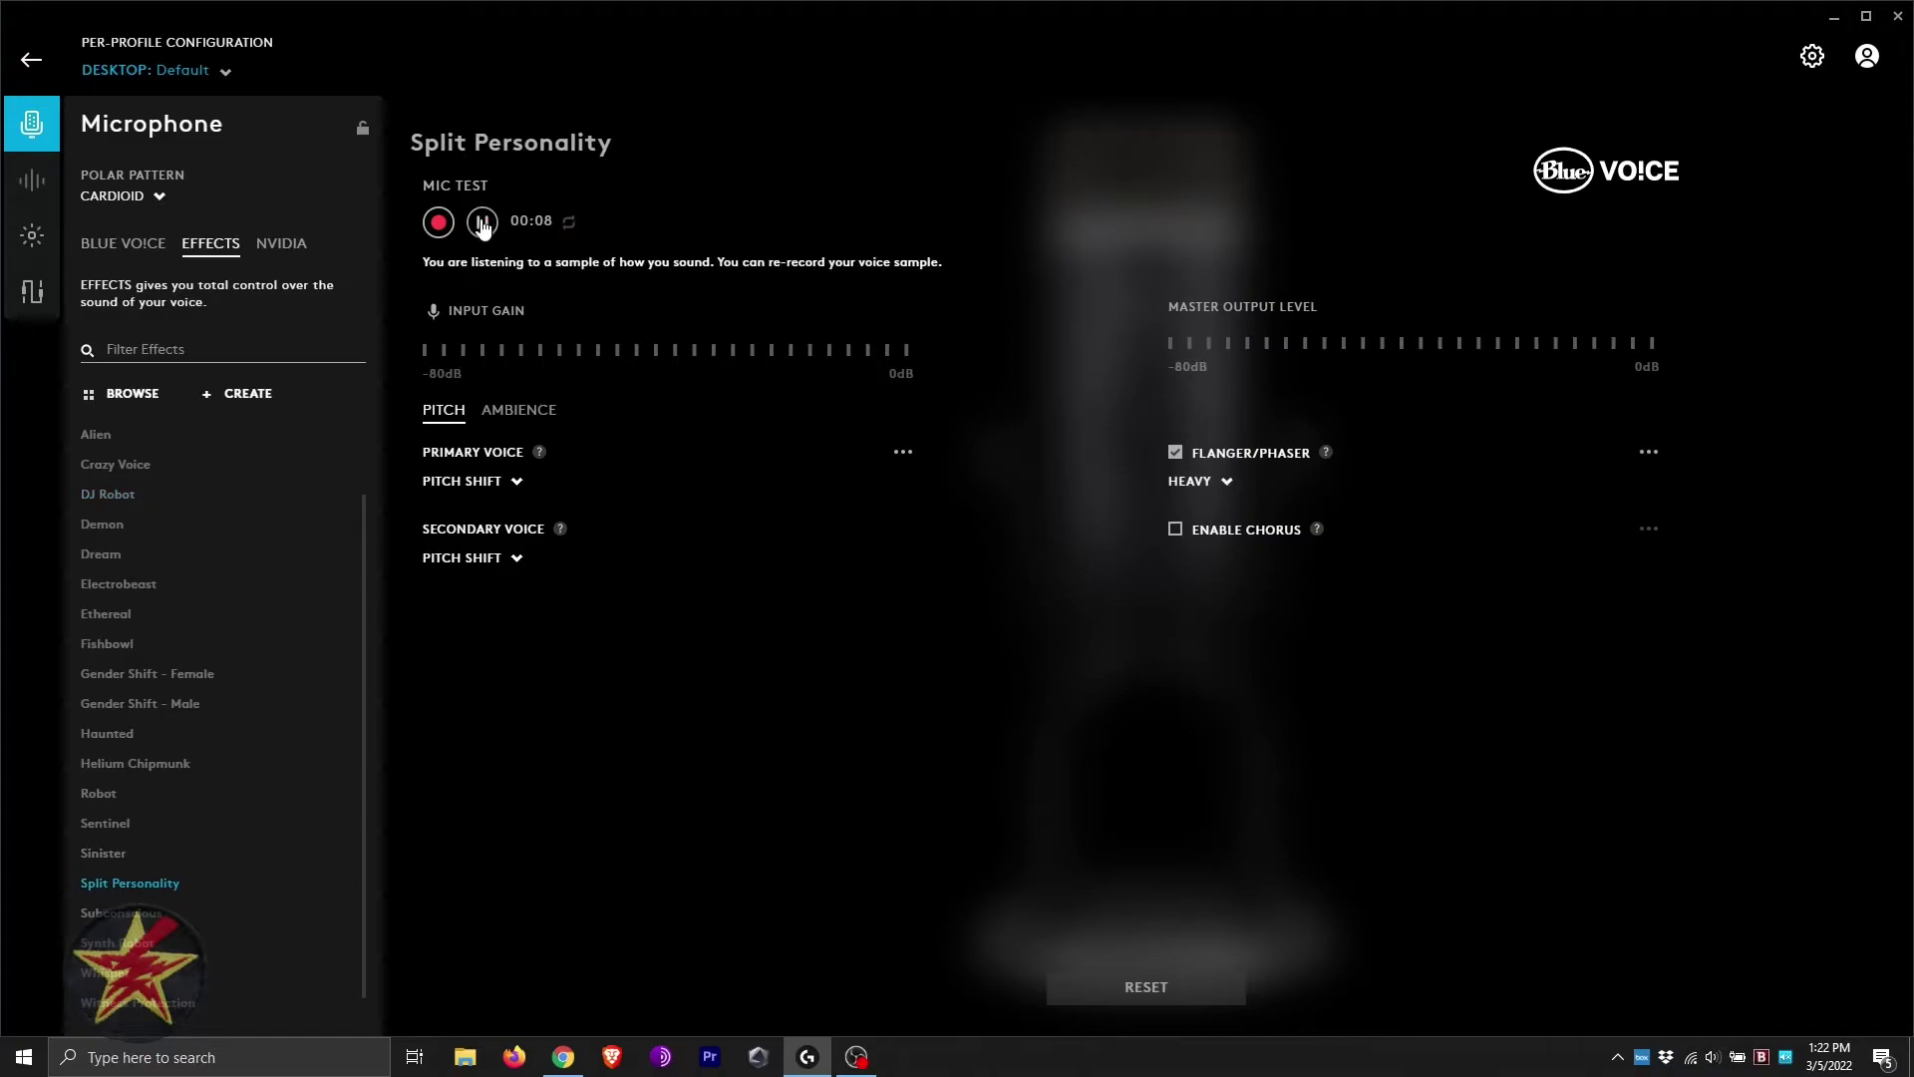
pyautogui.click(124, 735)
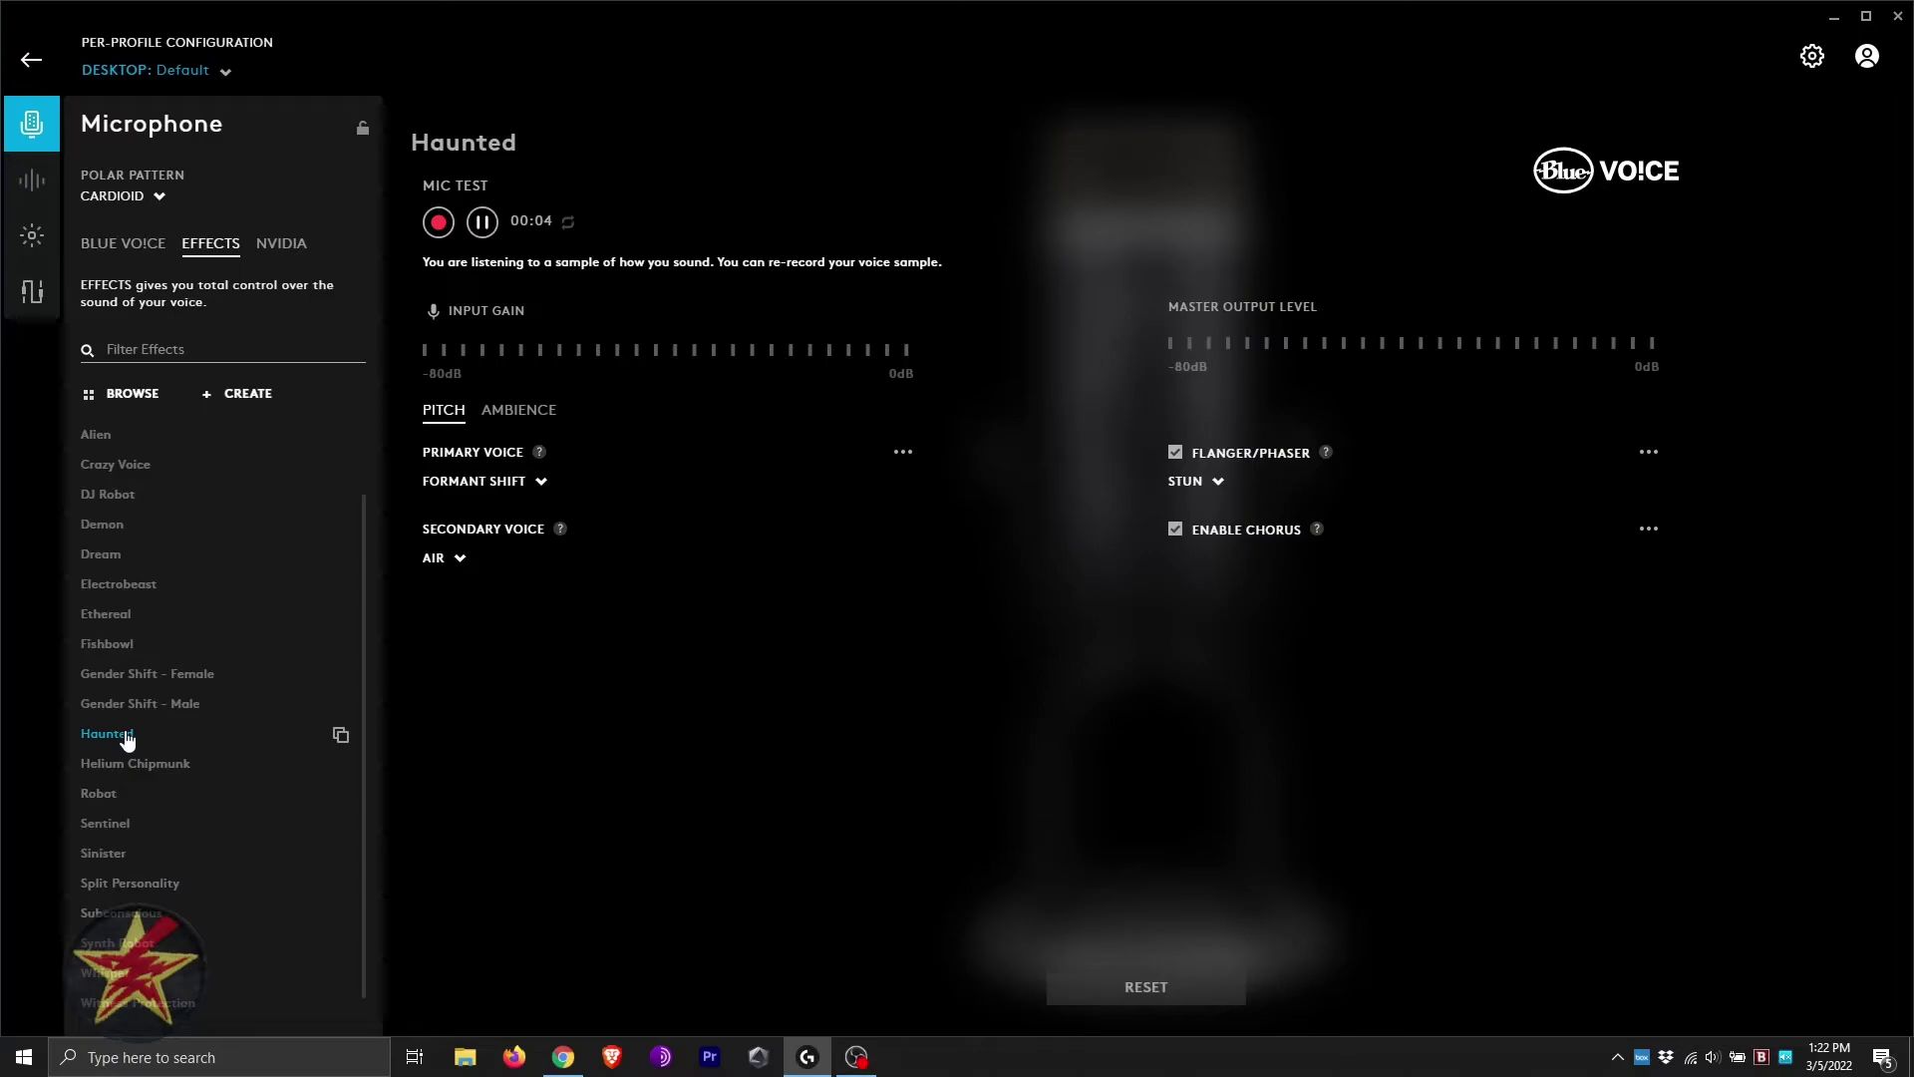
pyautogui.click(116, 648)
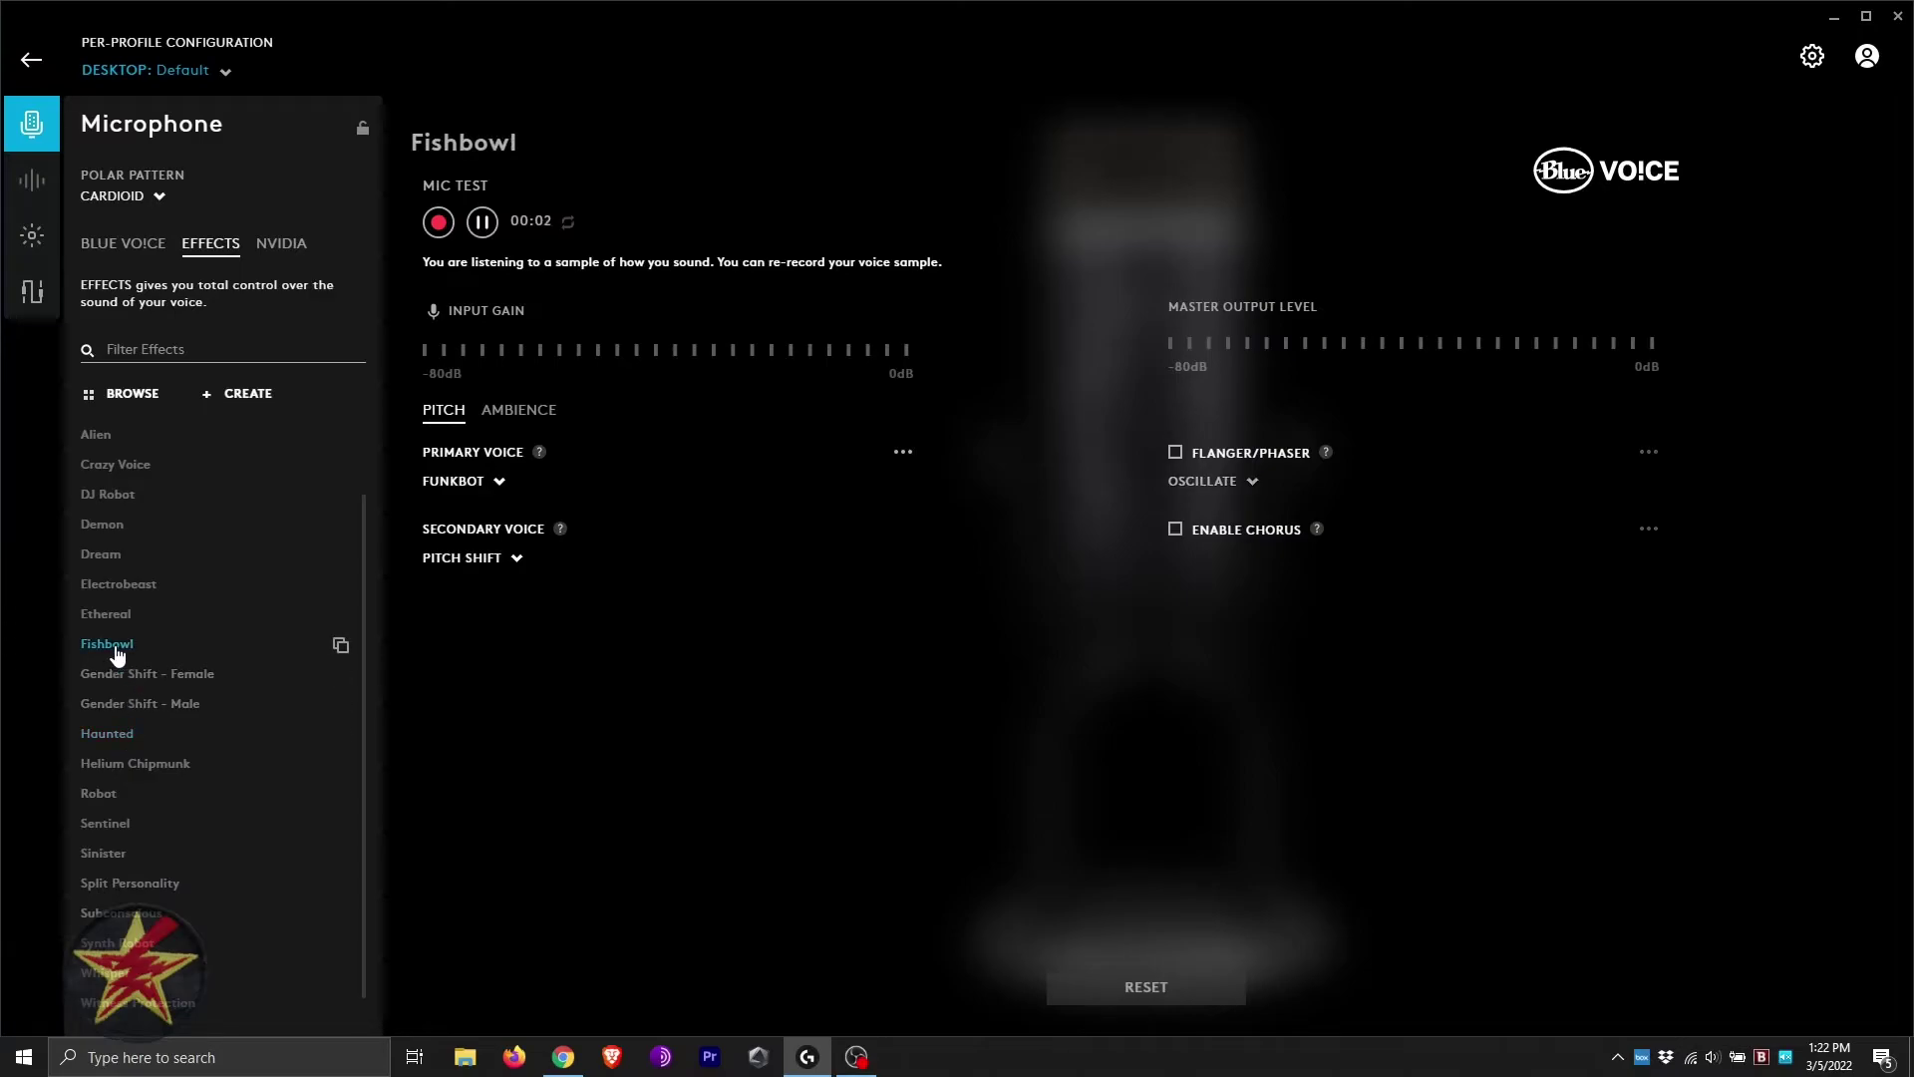
pyautogui.click(134, 590)
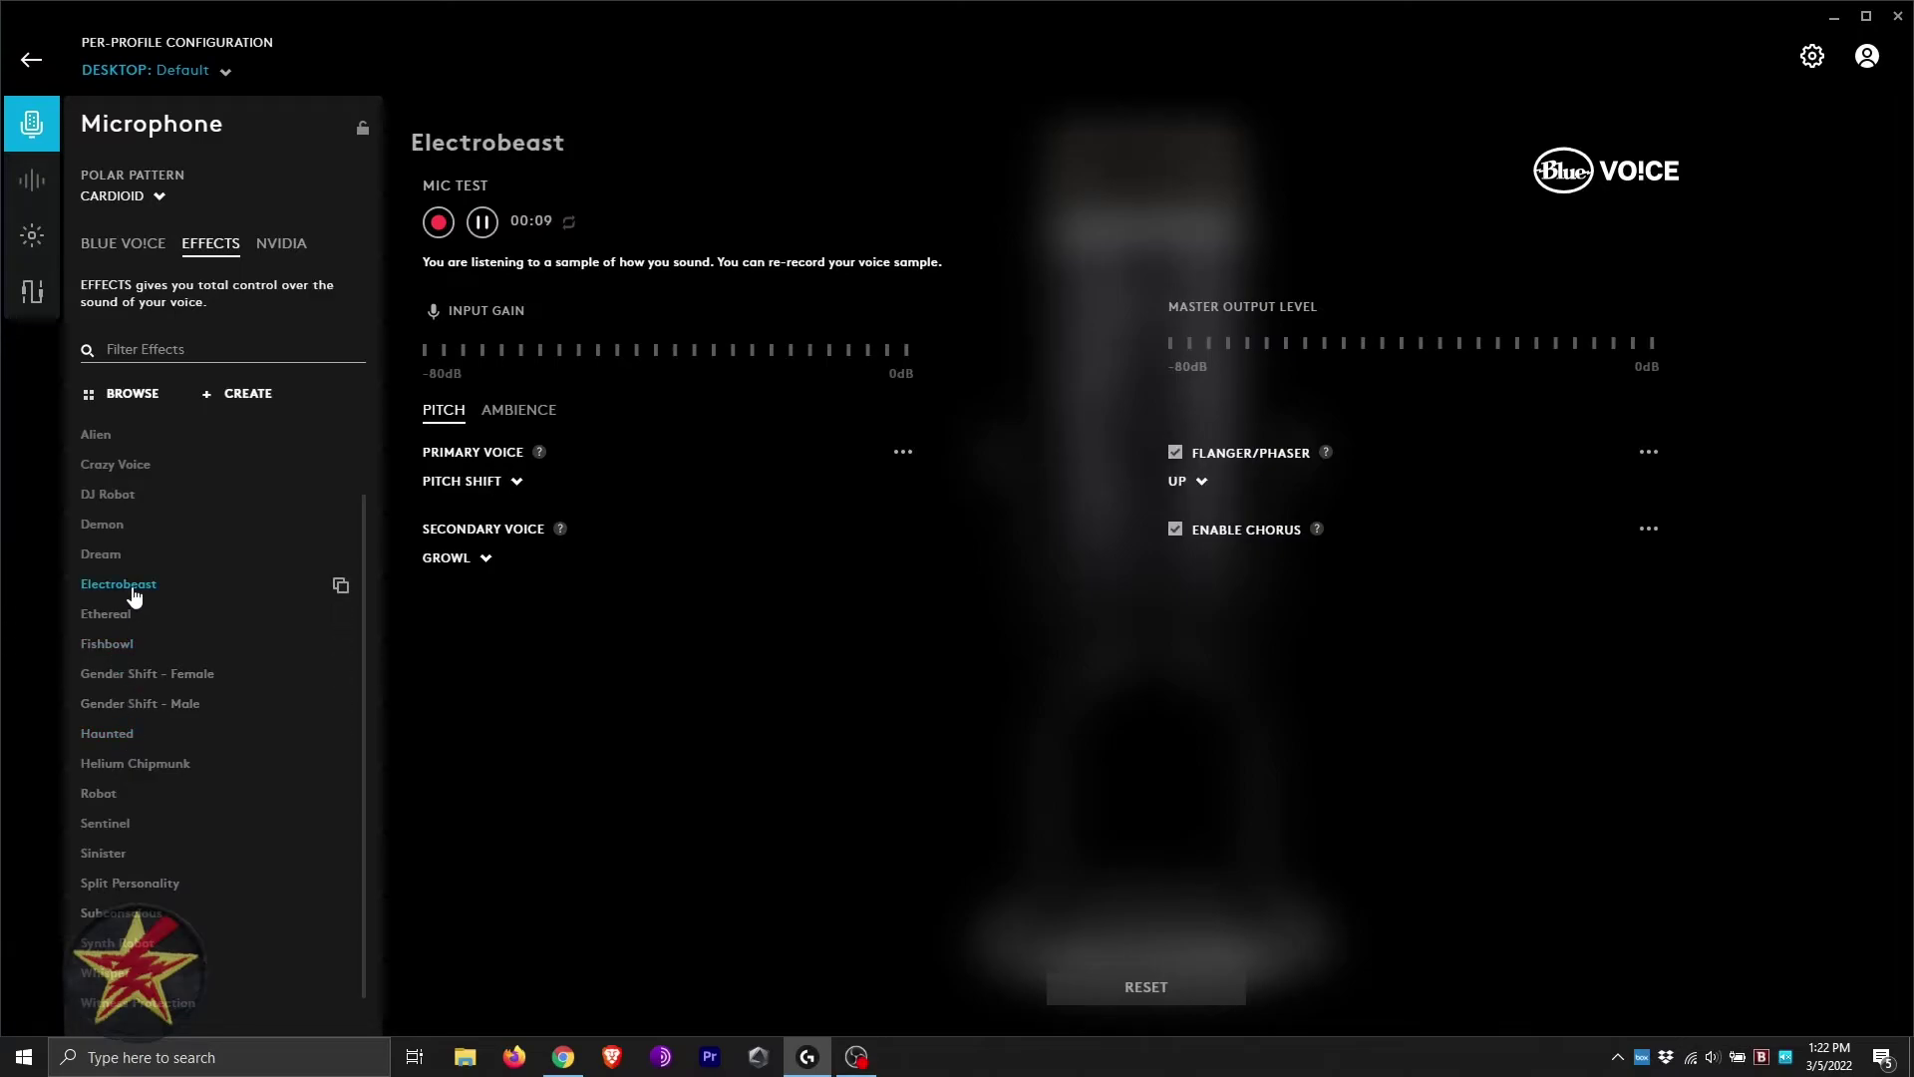
pyautogui.click(117, 564)
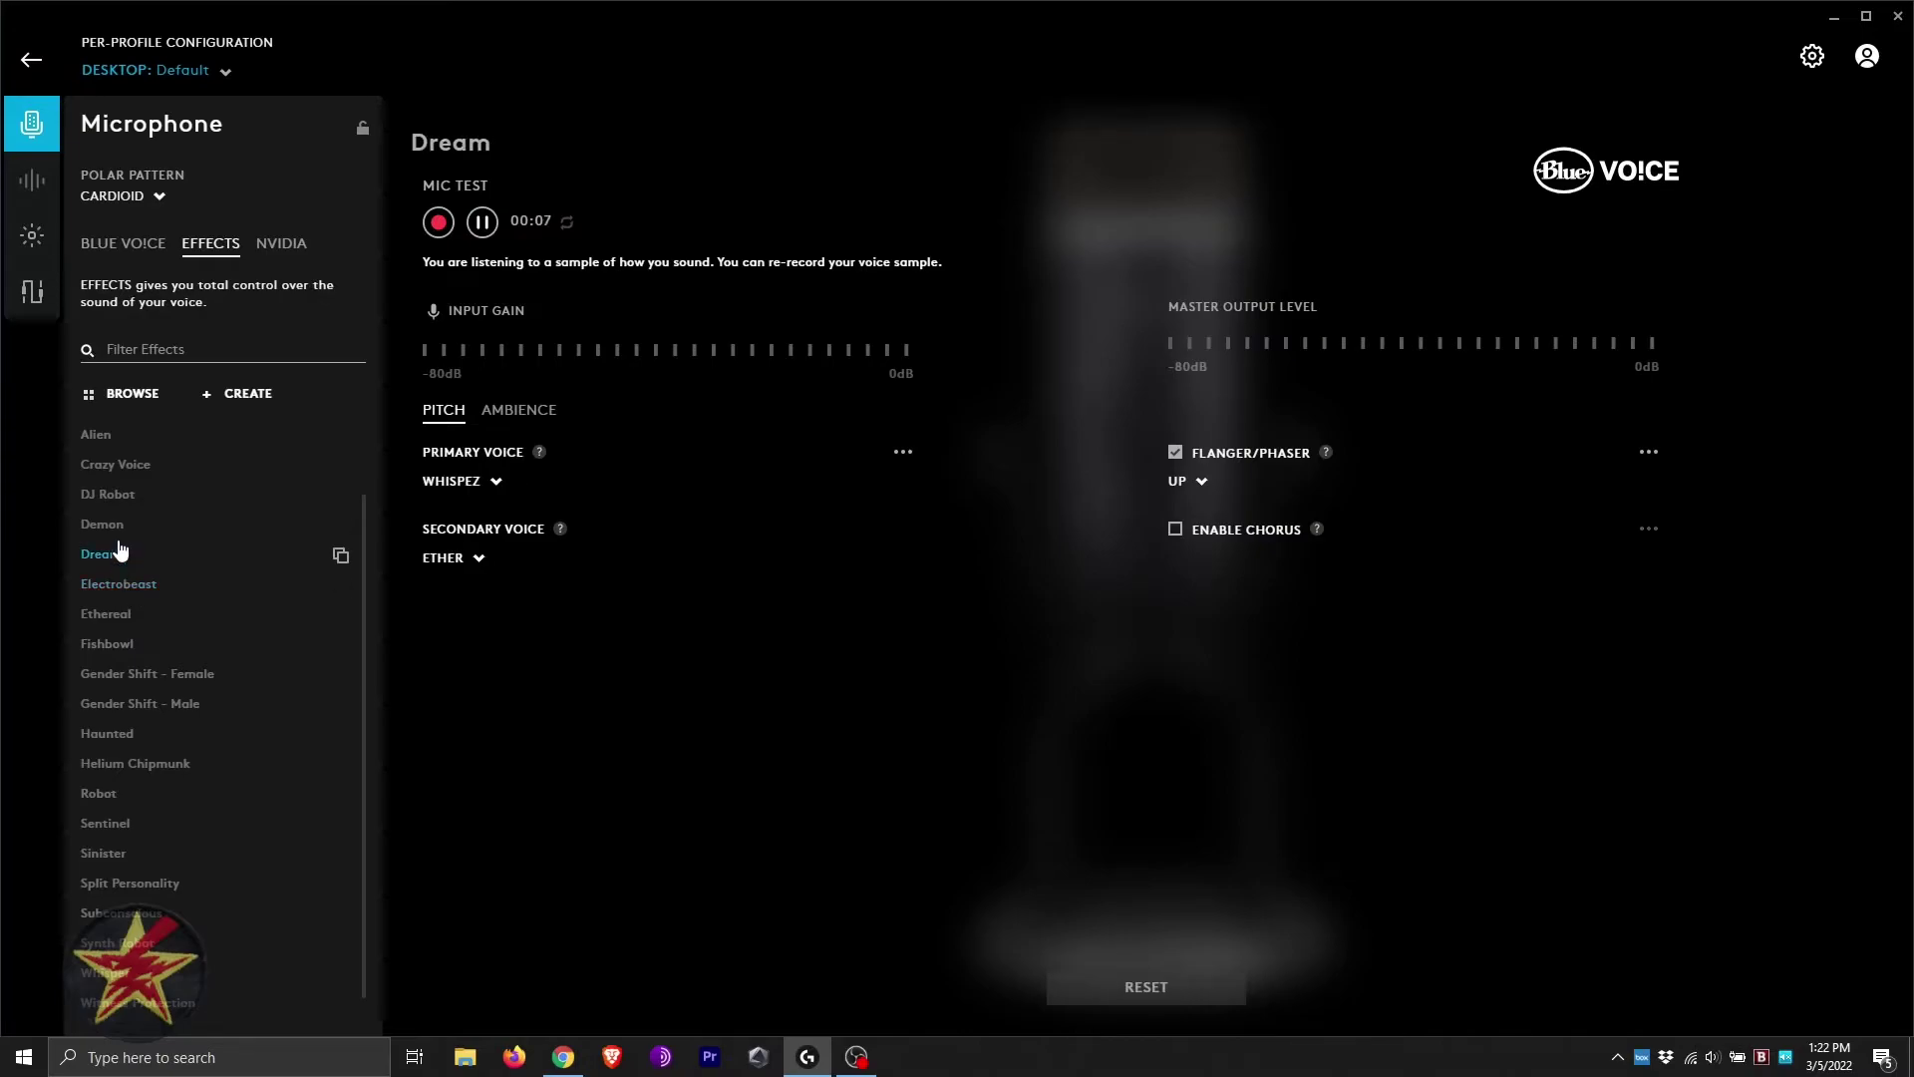
pyautogui.click(118, 526)
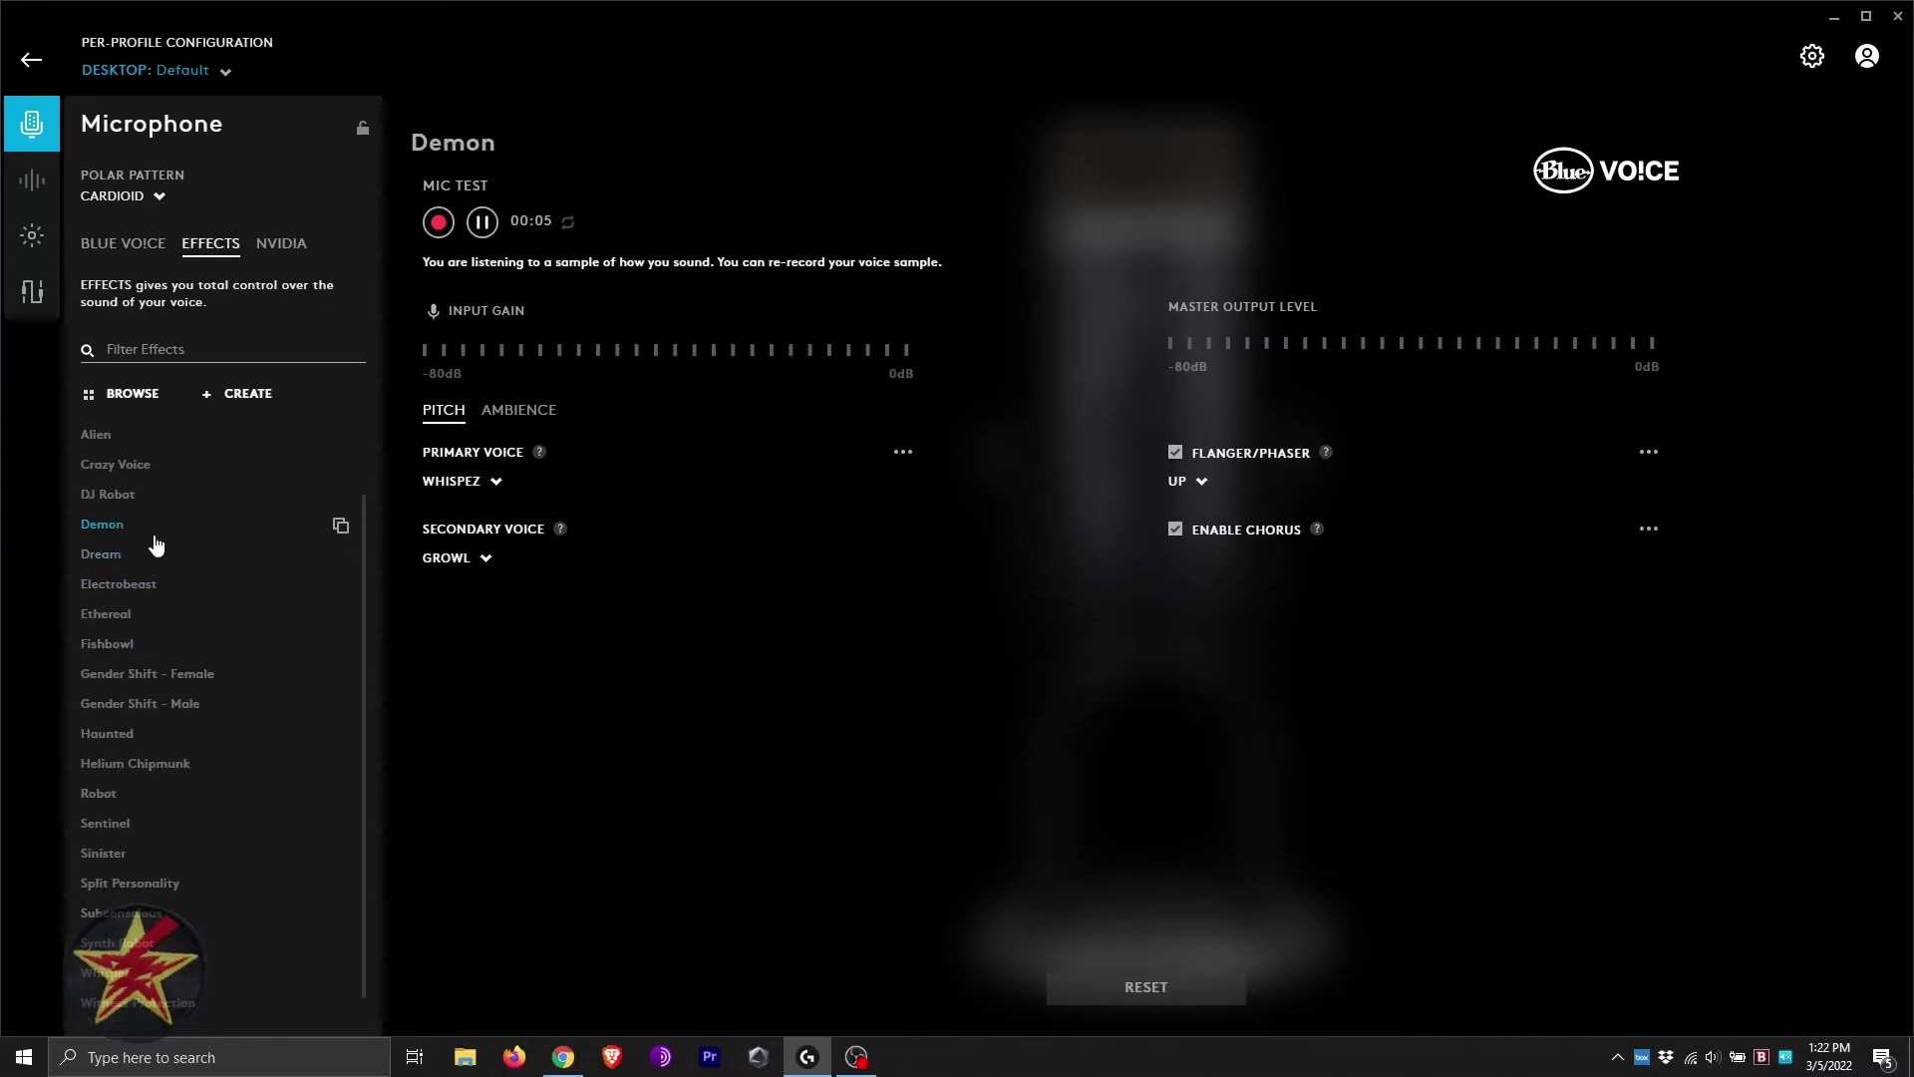
# Step: Stop playback and set the voice effect back to Off
pyautogui.click(486, 231)
pyautogui.scroll(2, 192, 492)
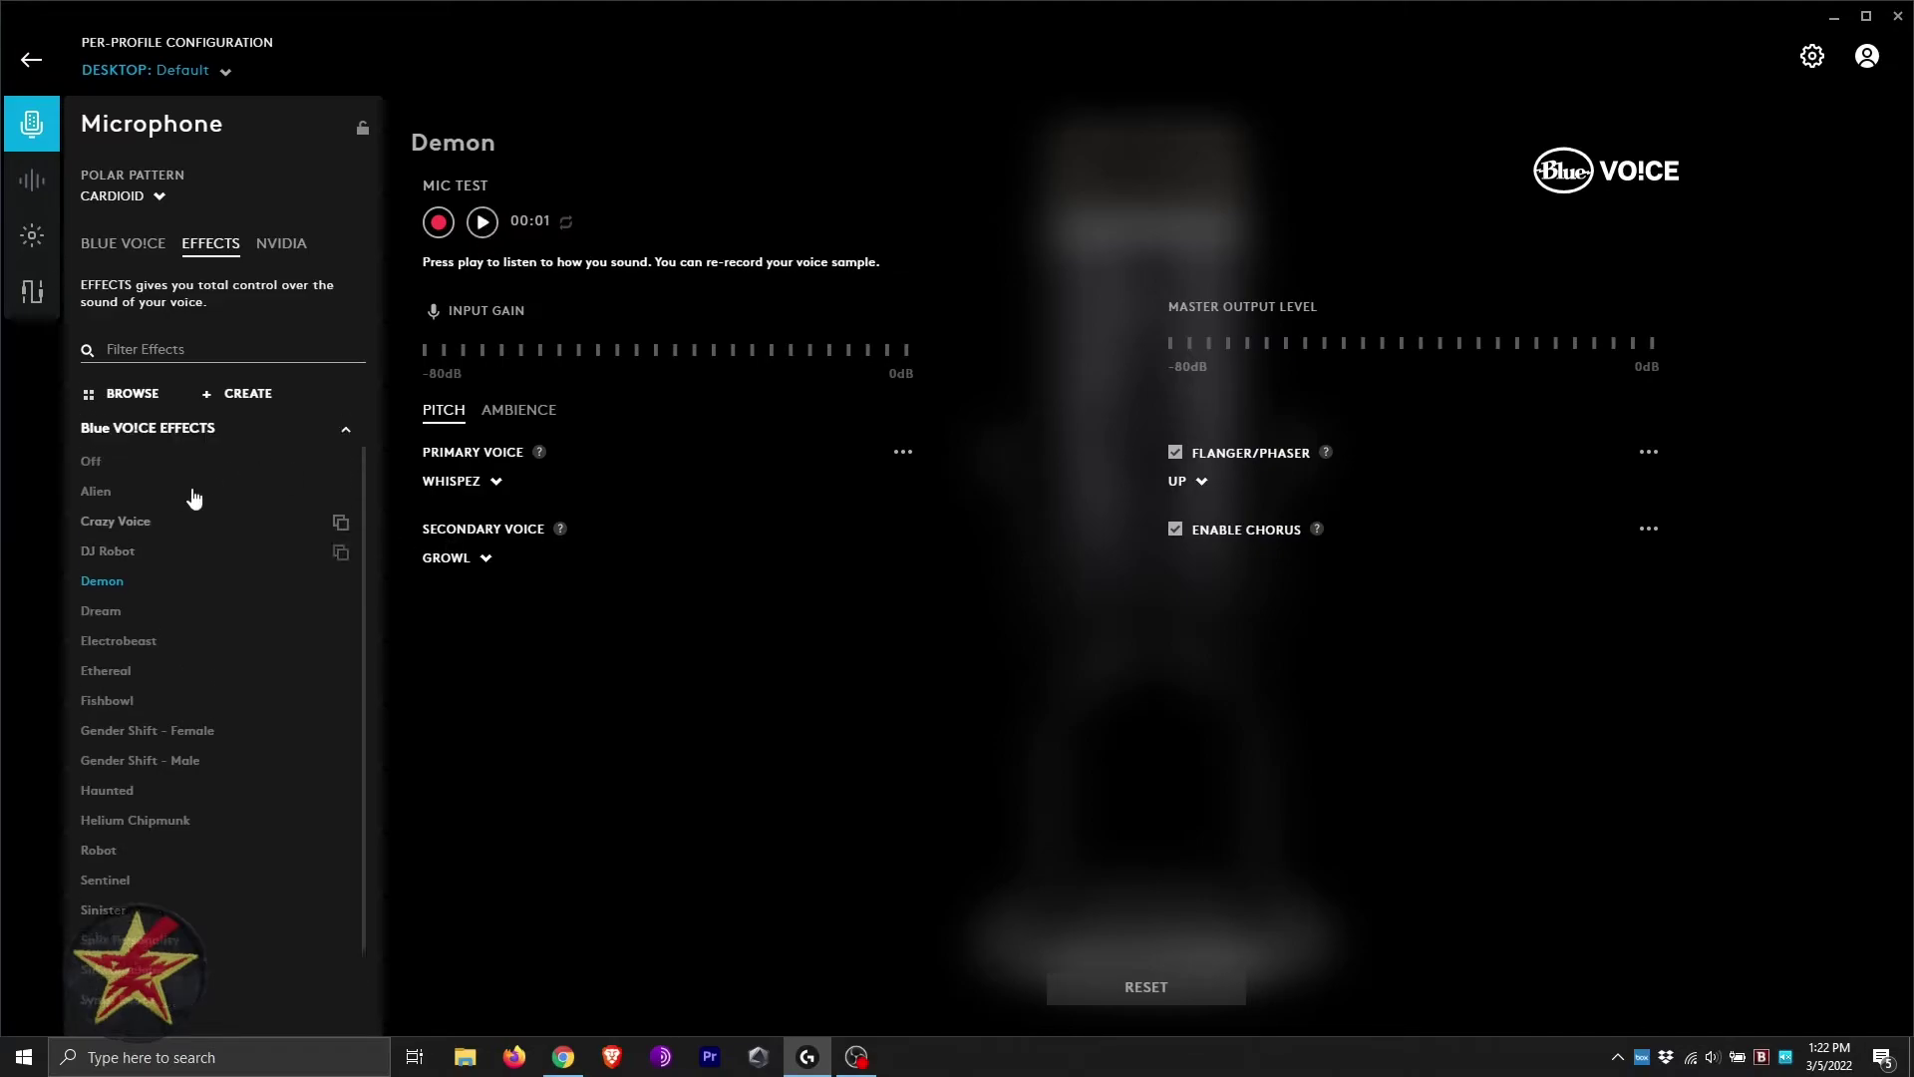
pyautogui.click(92, 505)
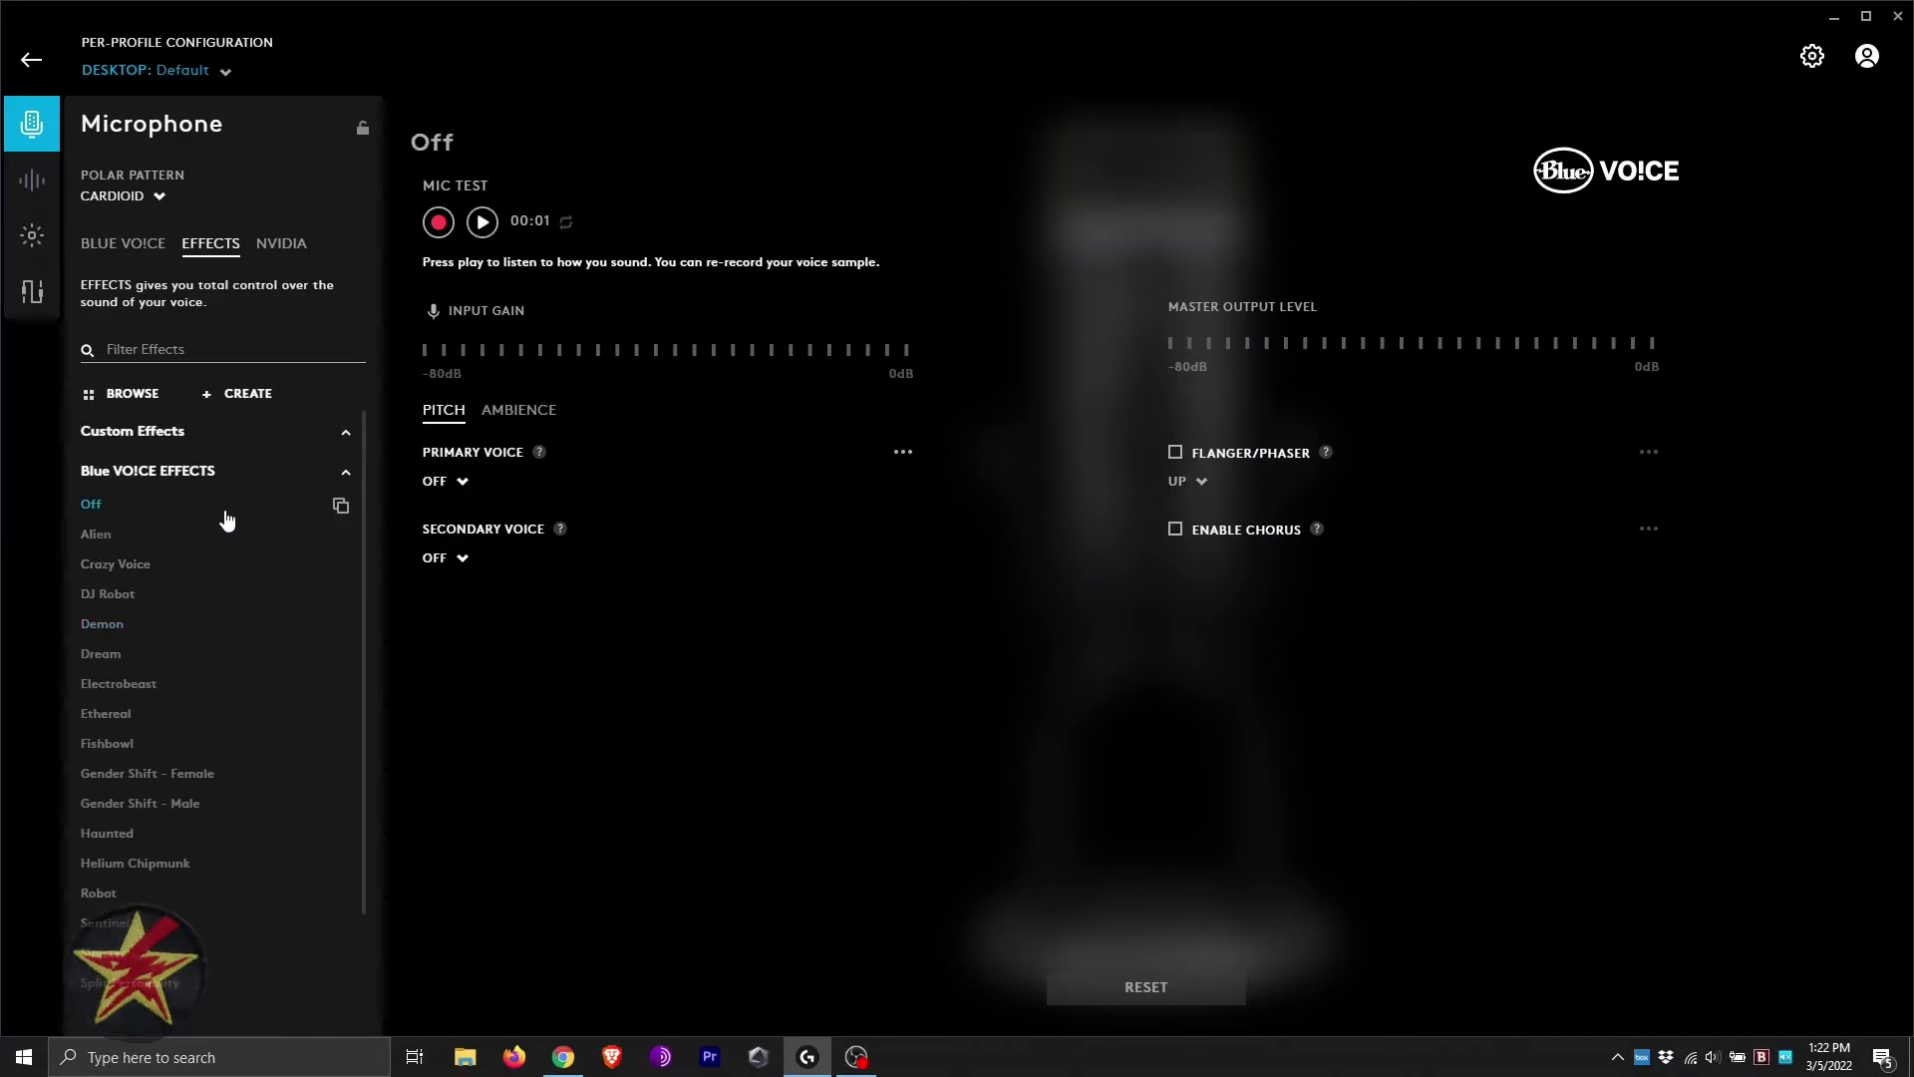
pyautogui.click(282, 248)
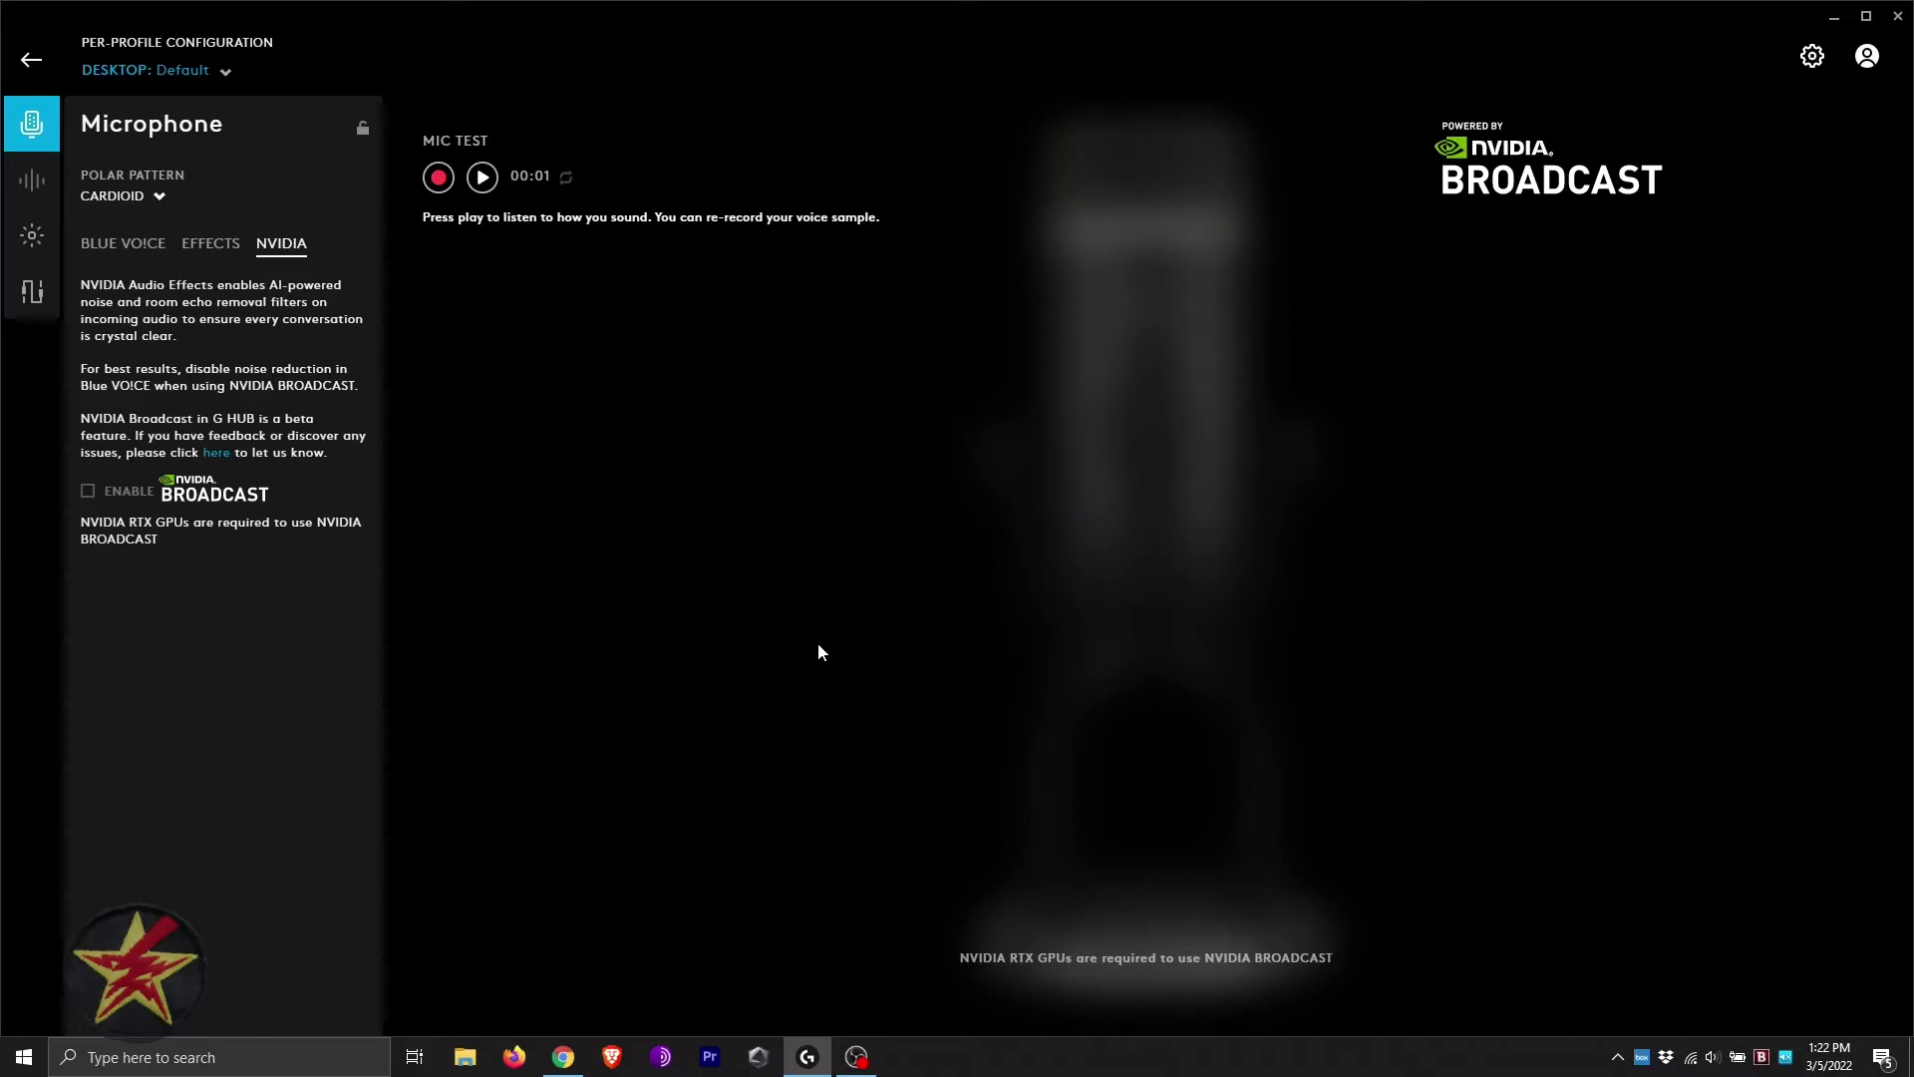
# Step: Leave the RTX-only NVIDIA Broadcast page and return to the Blue VO!CE settings
pyautogui.click(146, 252)
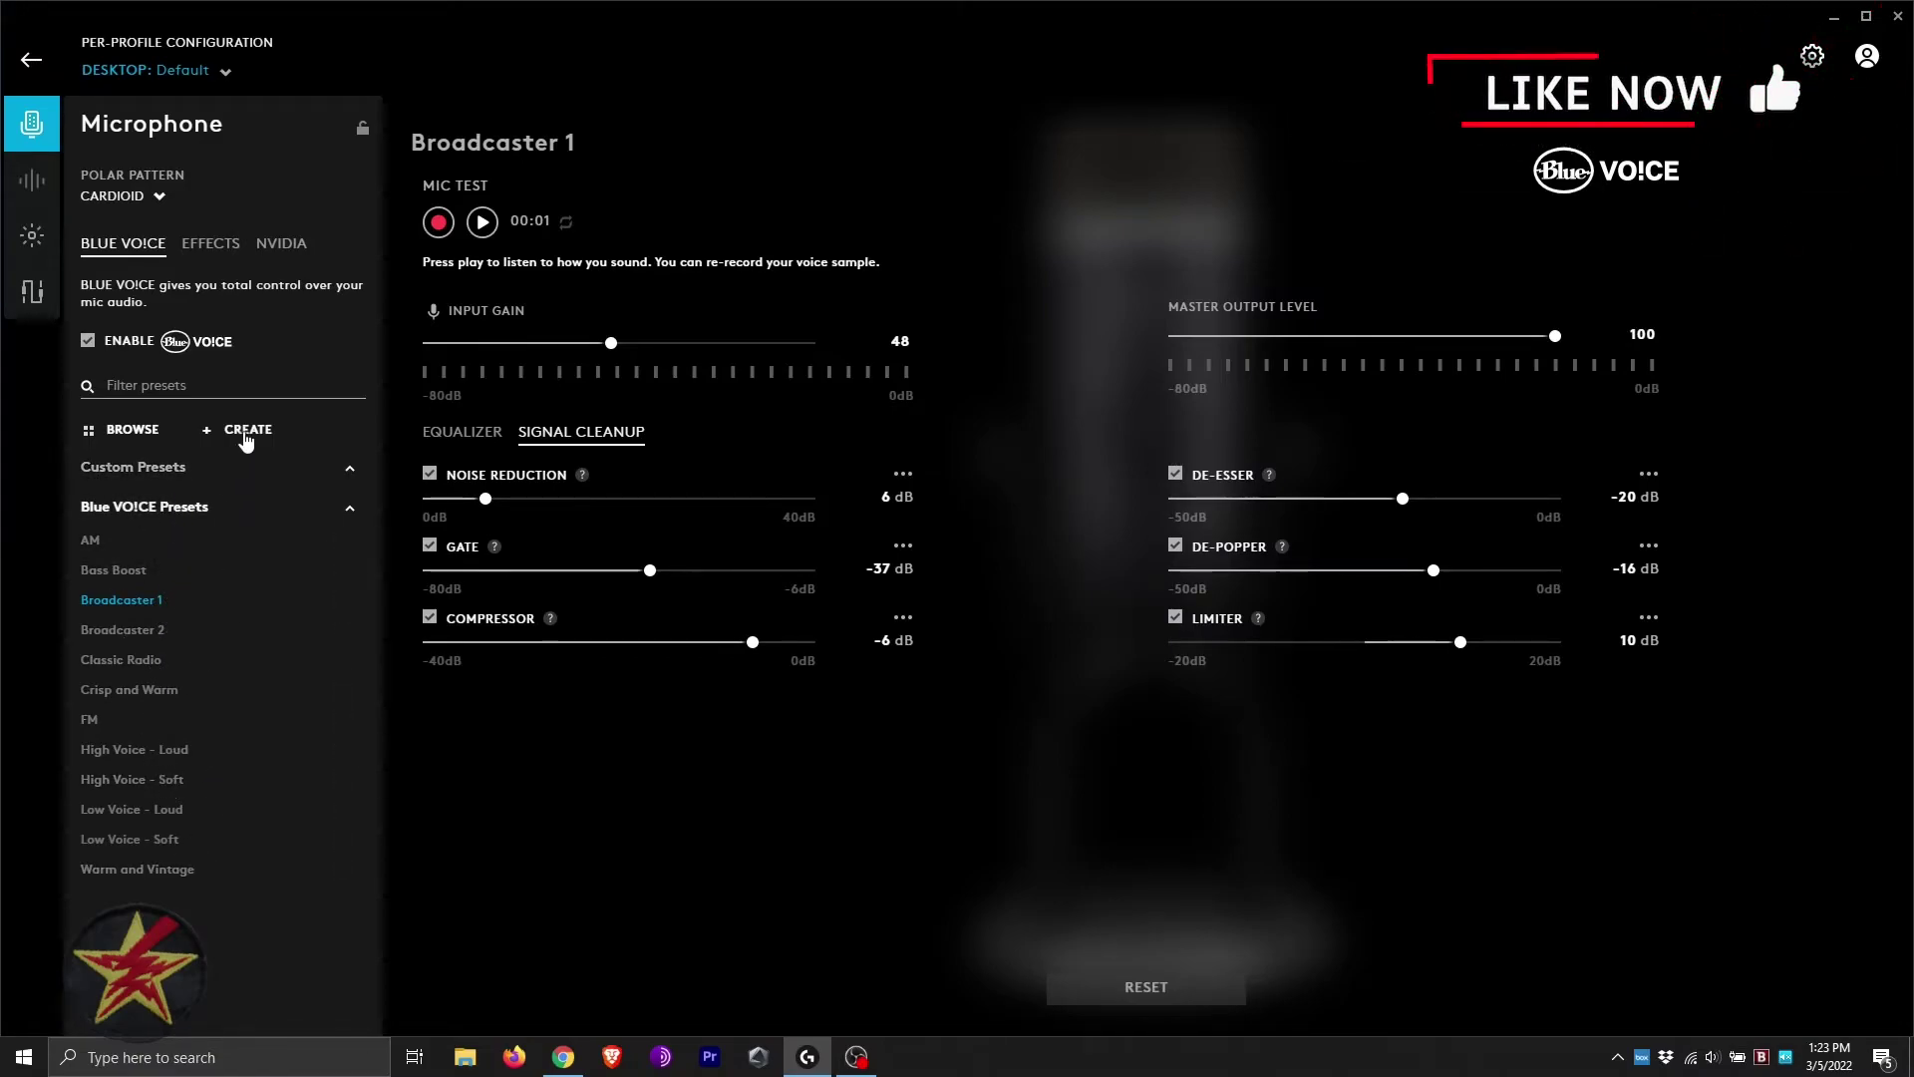
pyautogui.click(117, 436)
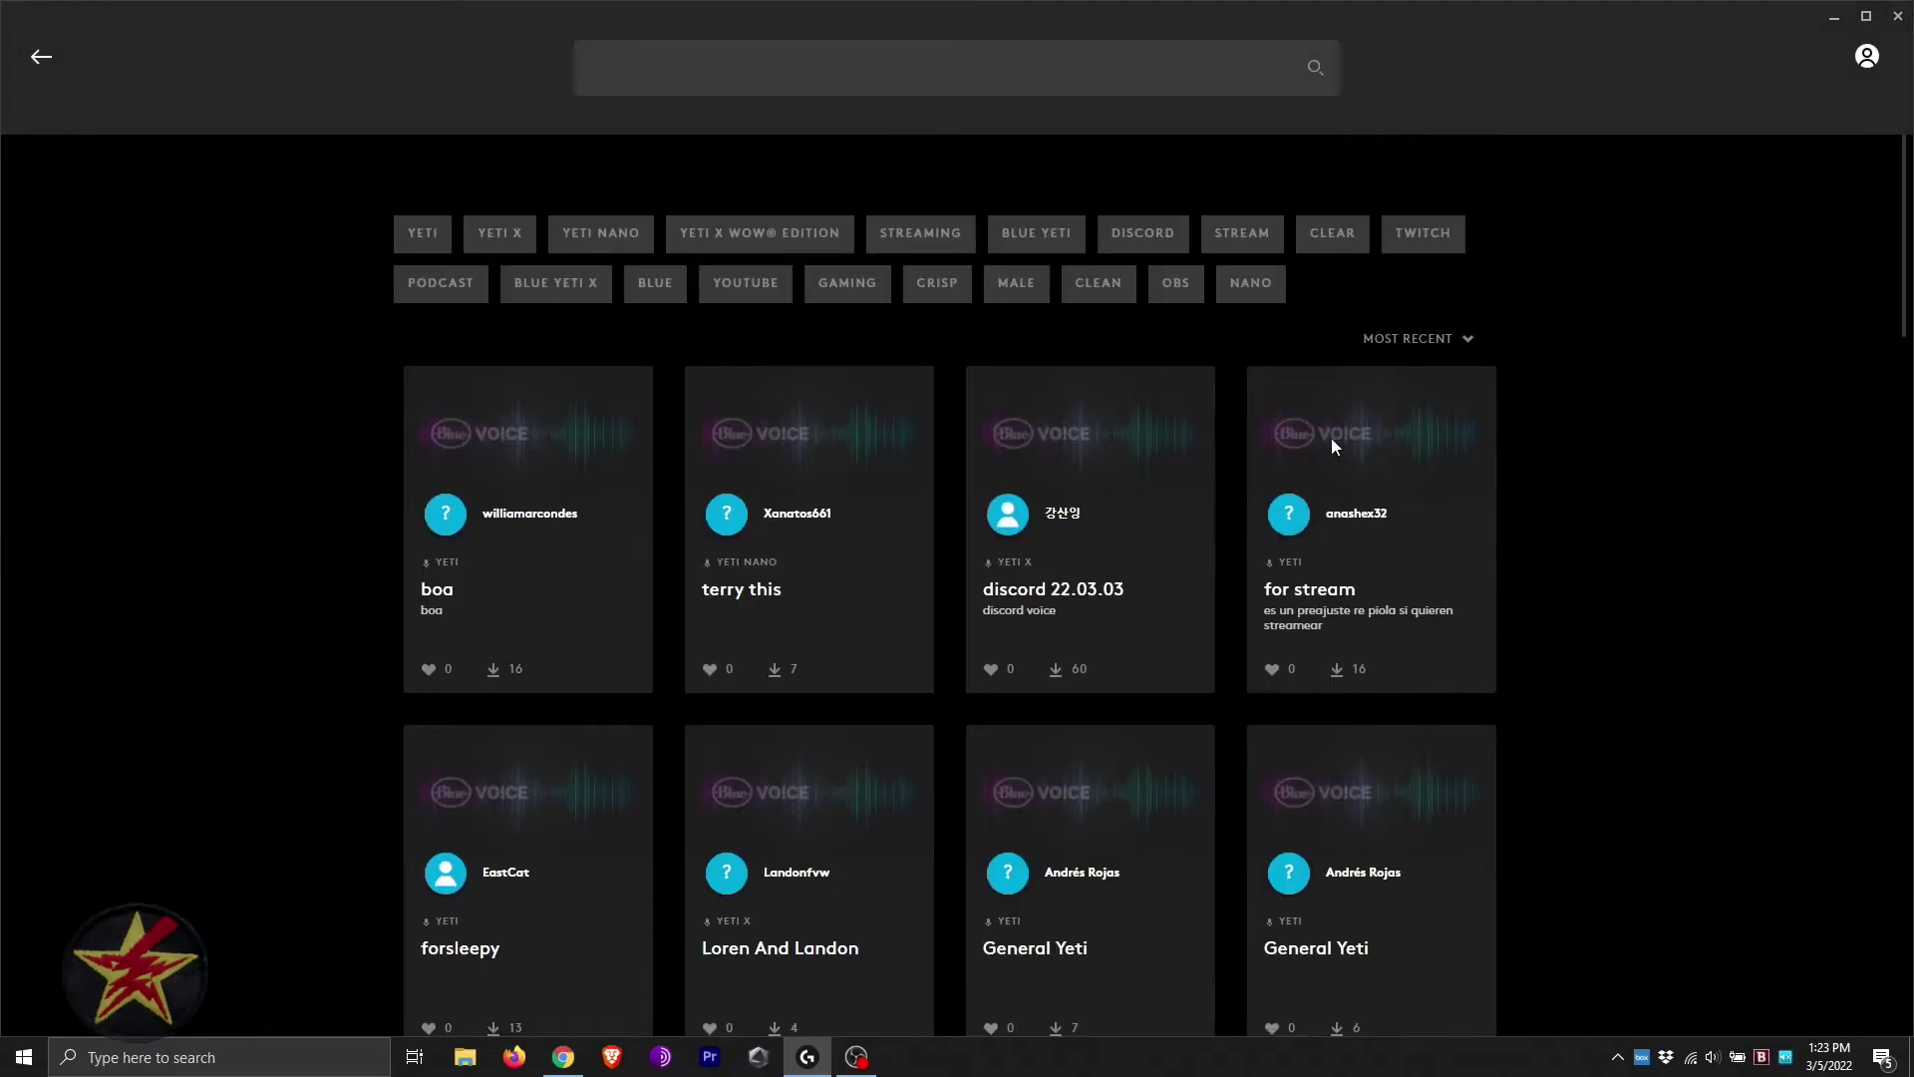
pyautogui.click(38, 60)
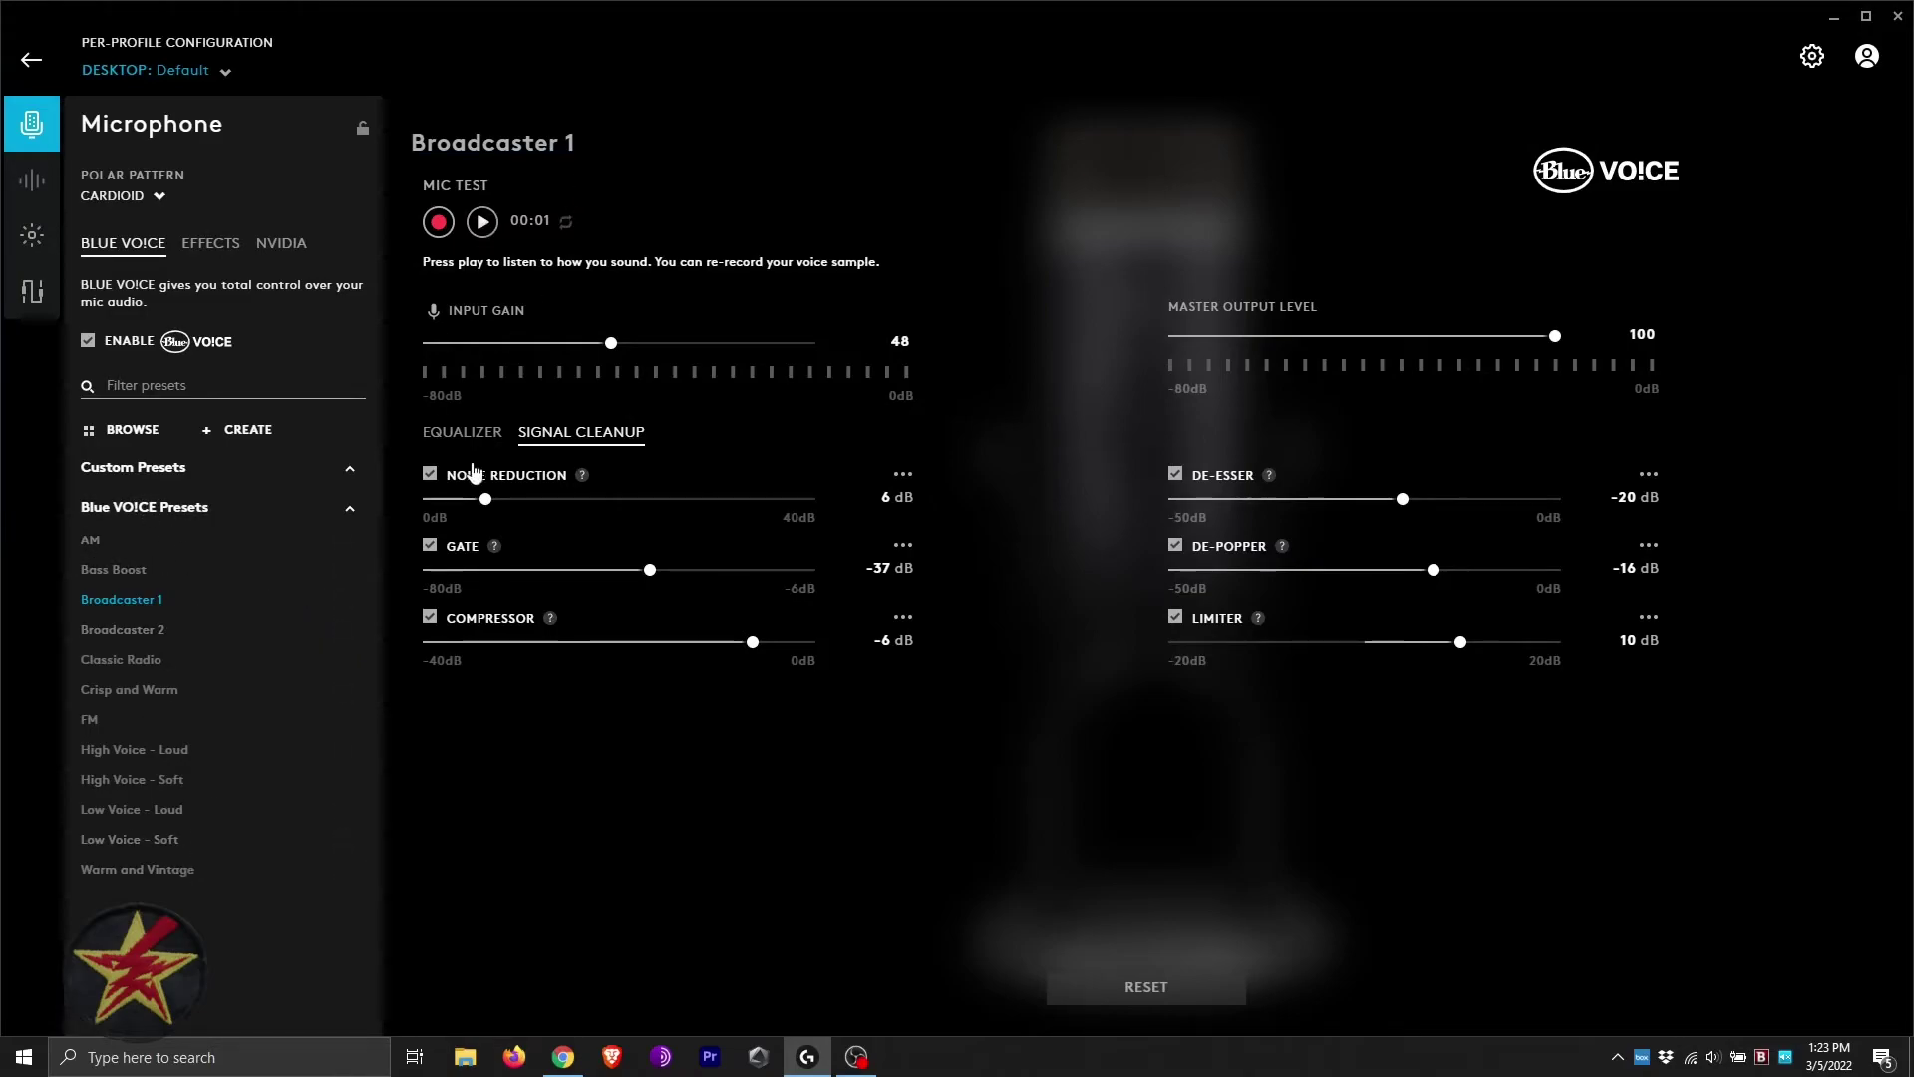
pyautogui.click(482, 221)
# Step: Try the AM, Bass Boost, Classic Radio, FM and High Voice - Loud presets, settle on Warm and Vintage, then stop playback
pyautogui.click(90, 540)
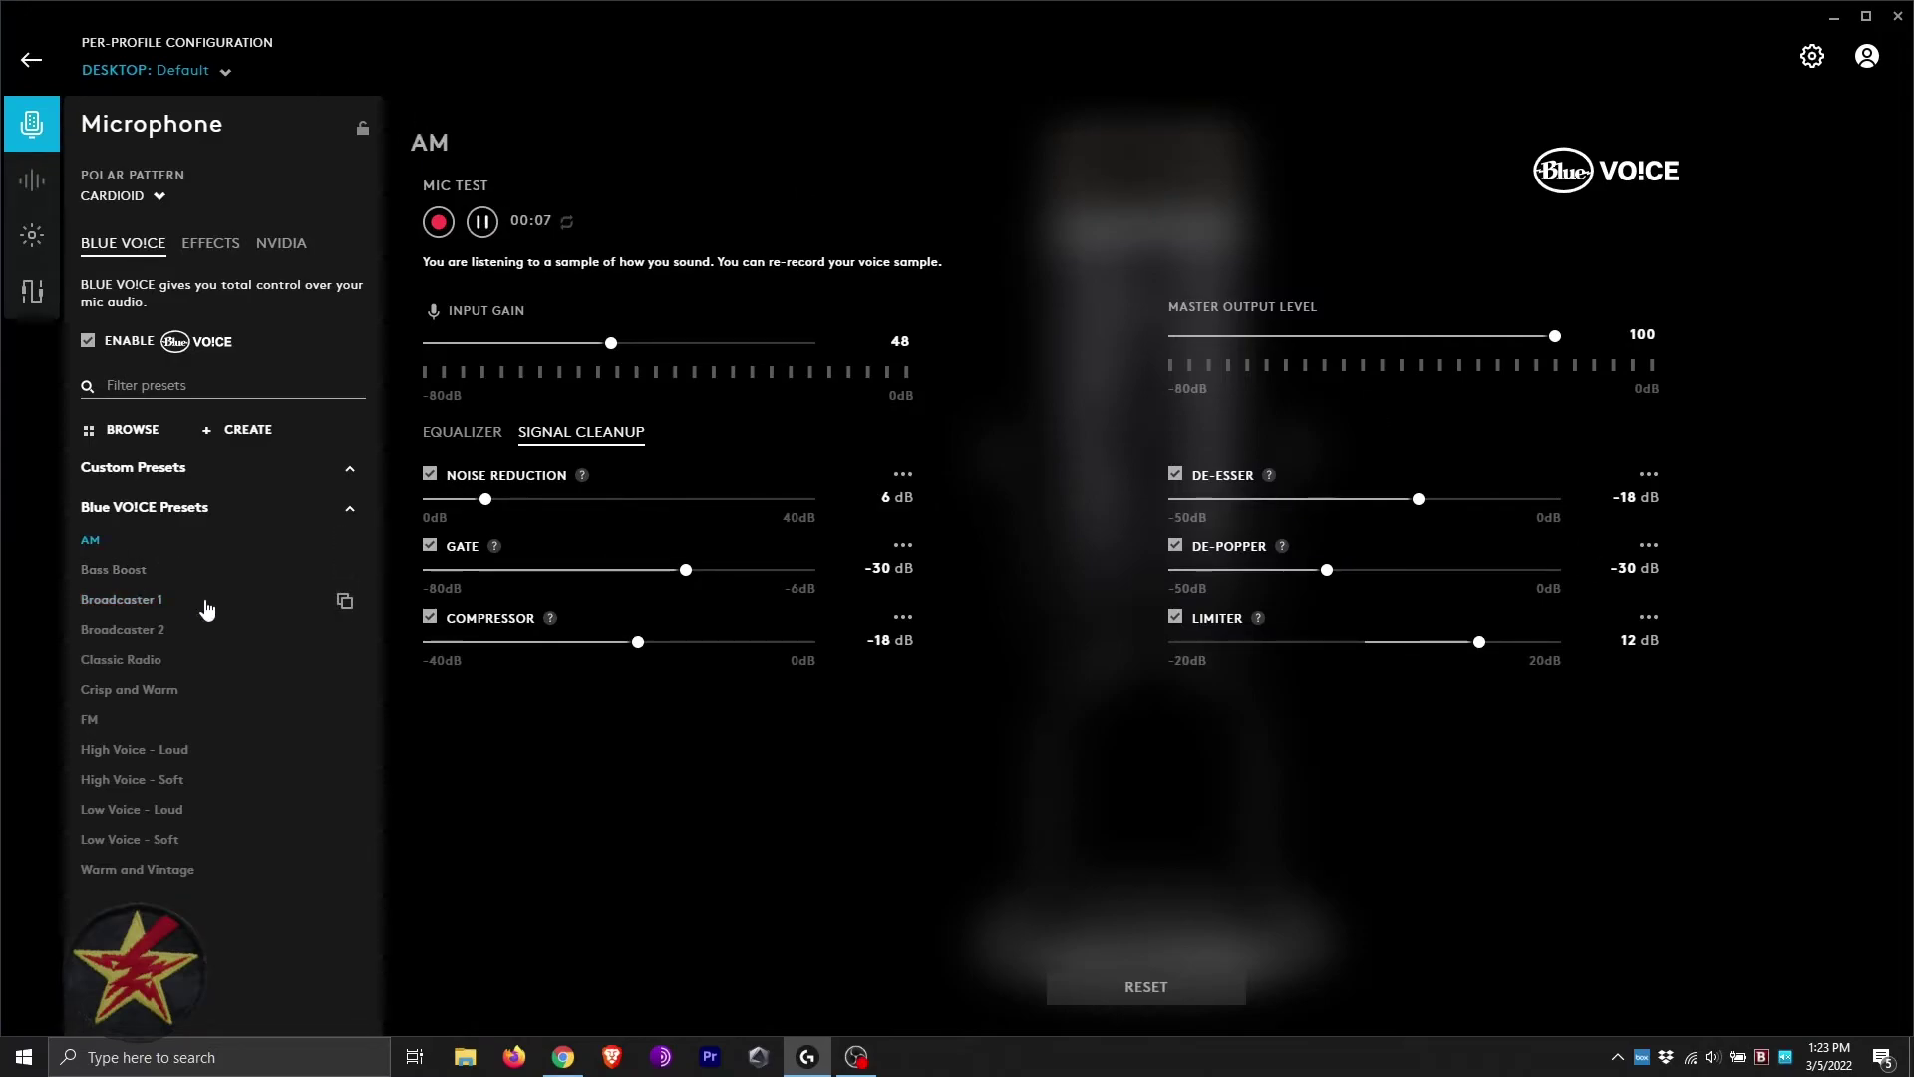
pyautogui.click(112, 571)
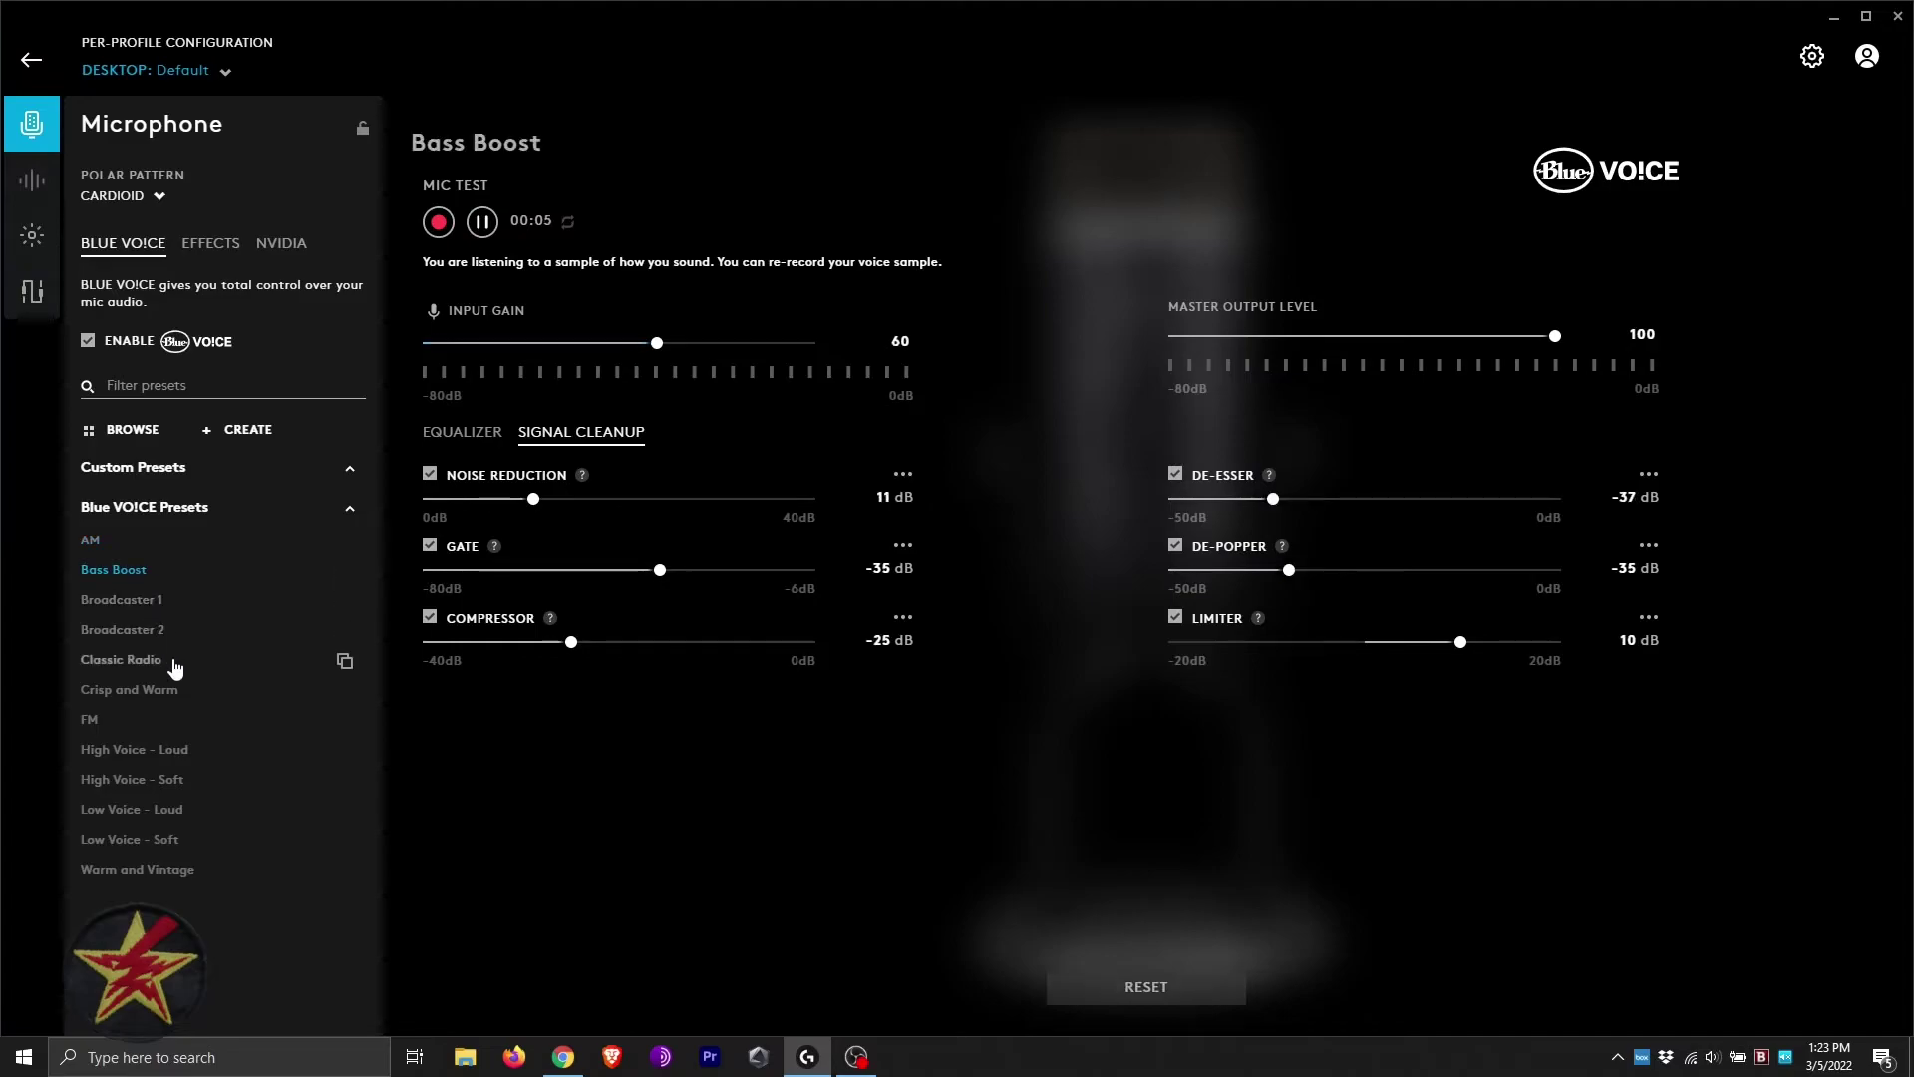
pyautogui.click(121, 661)
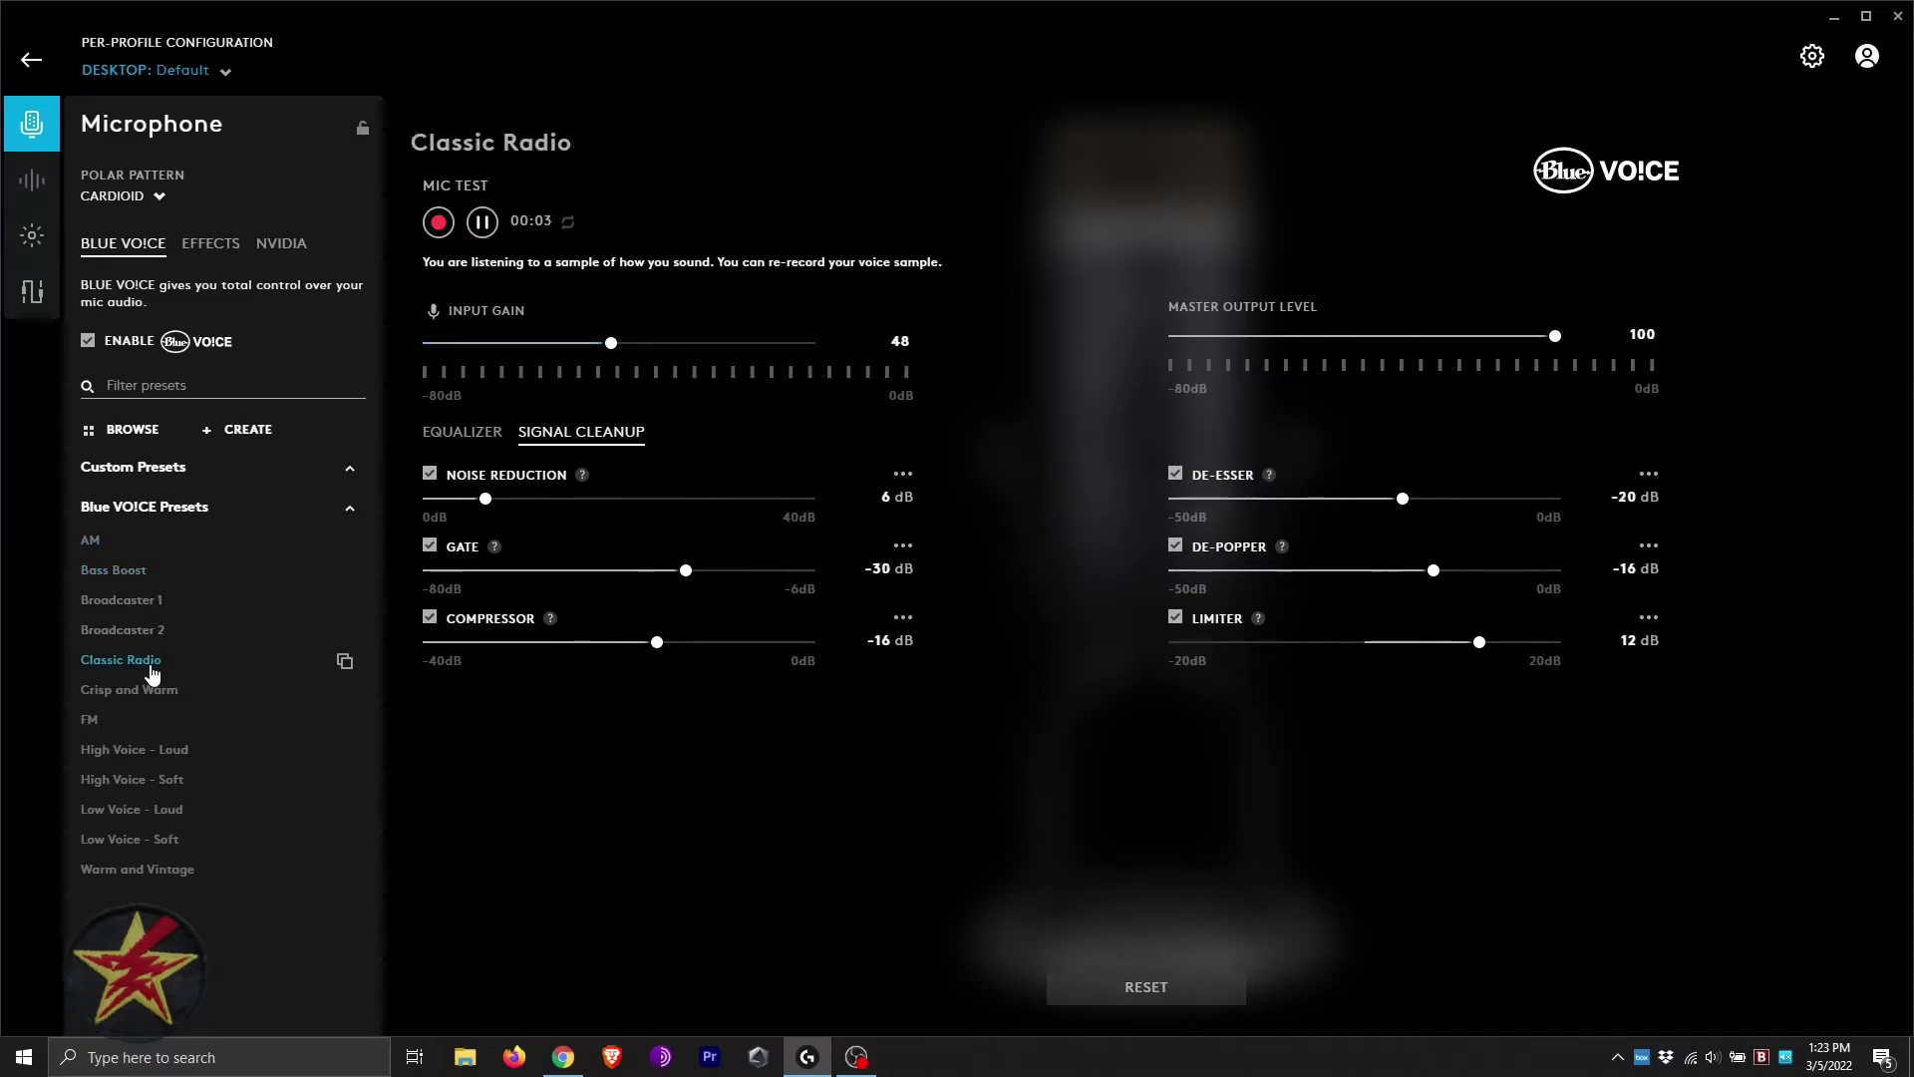
pyautogui.click(201, 733)
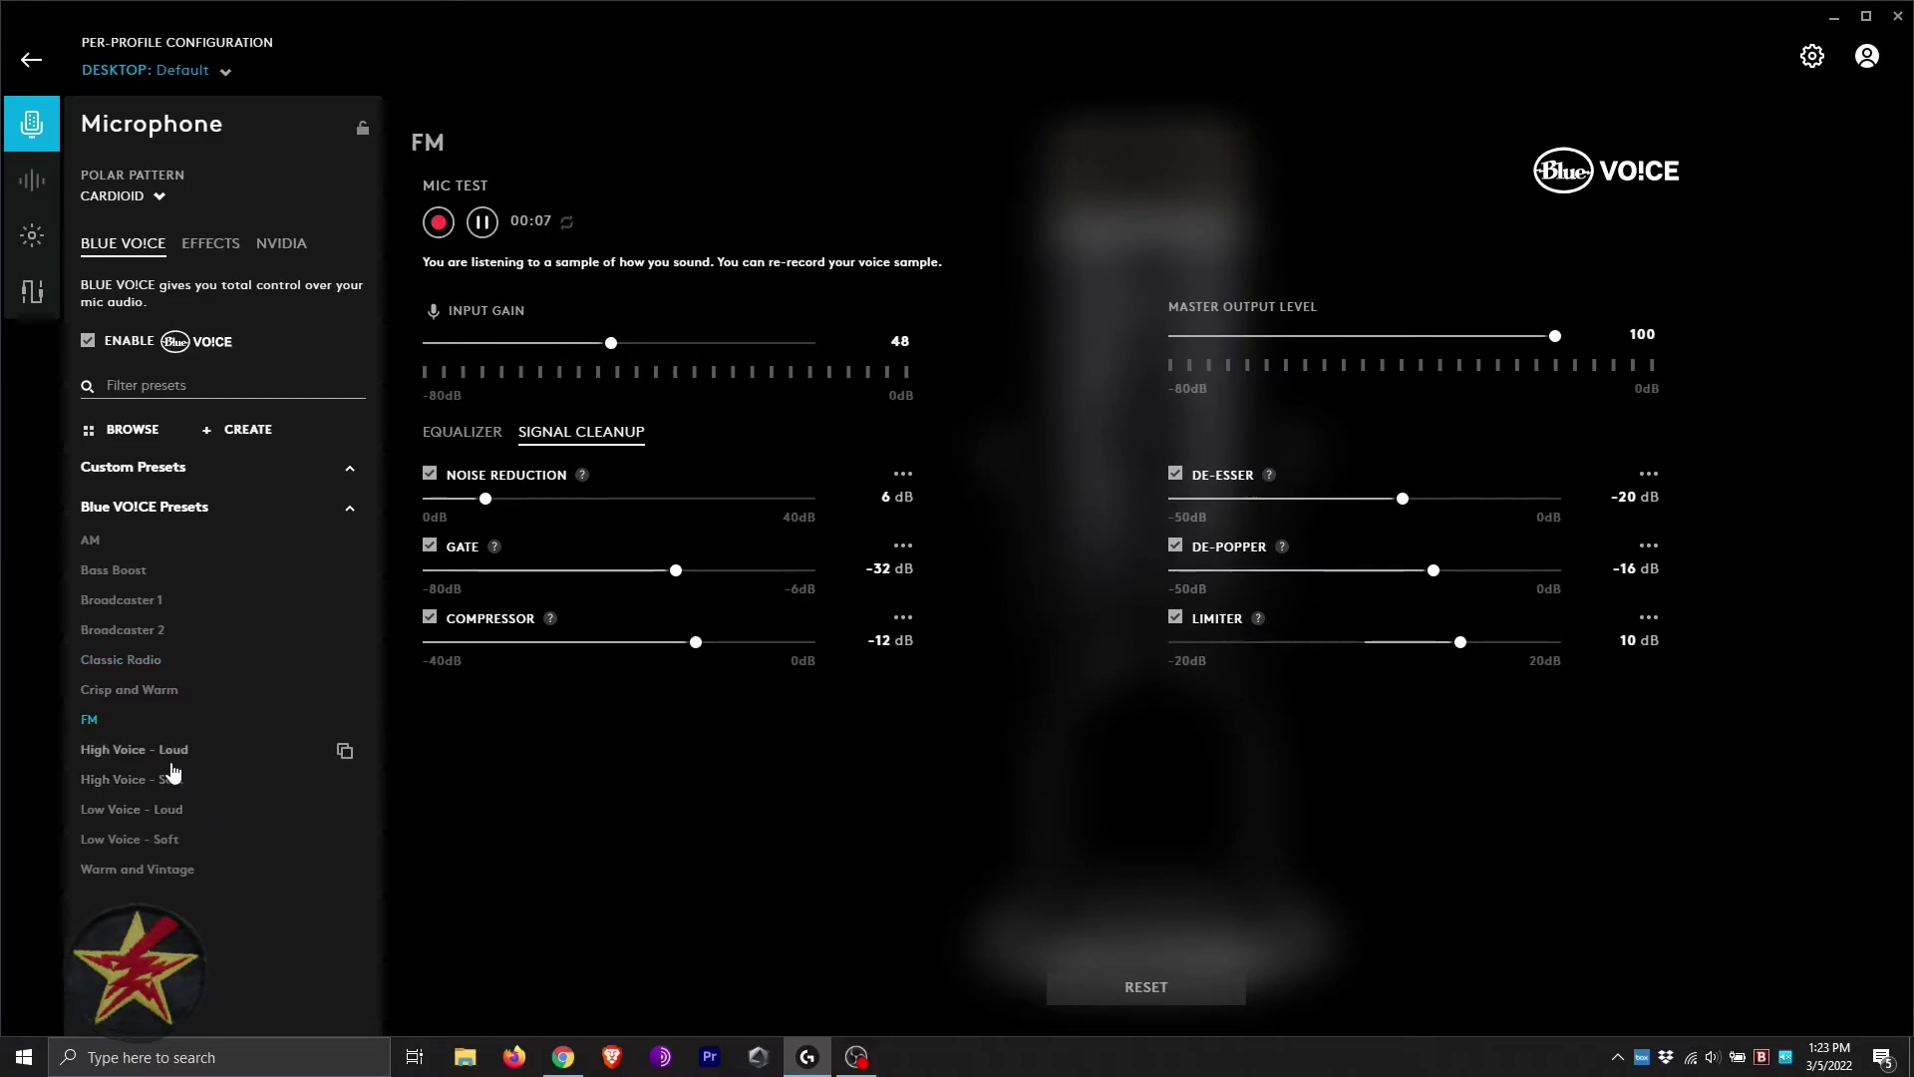
pyautogui.click(172, 762)
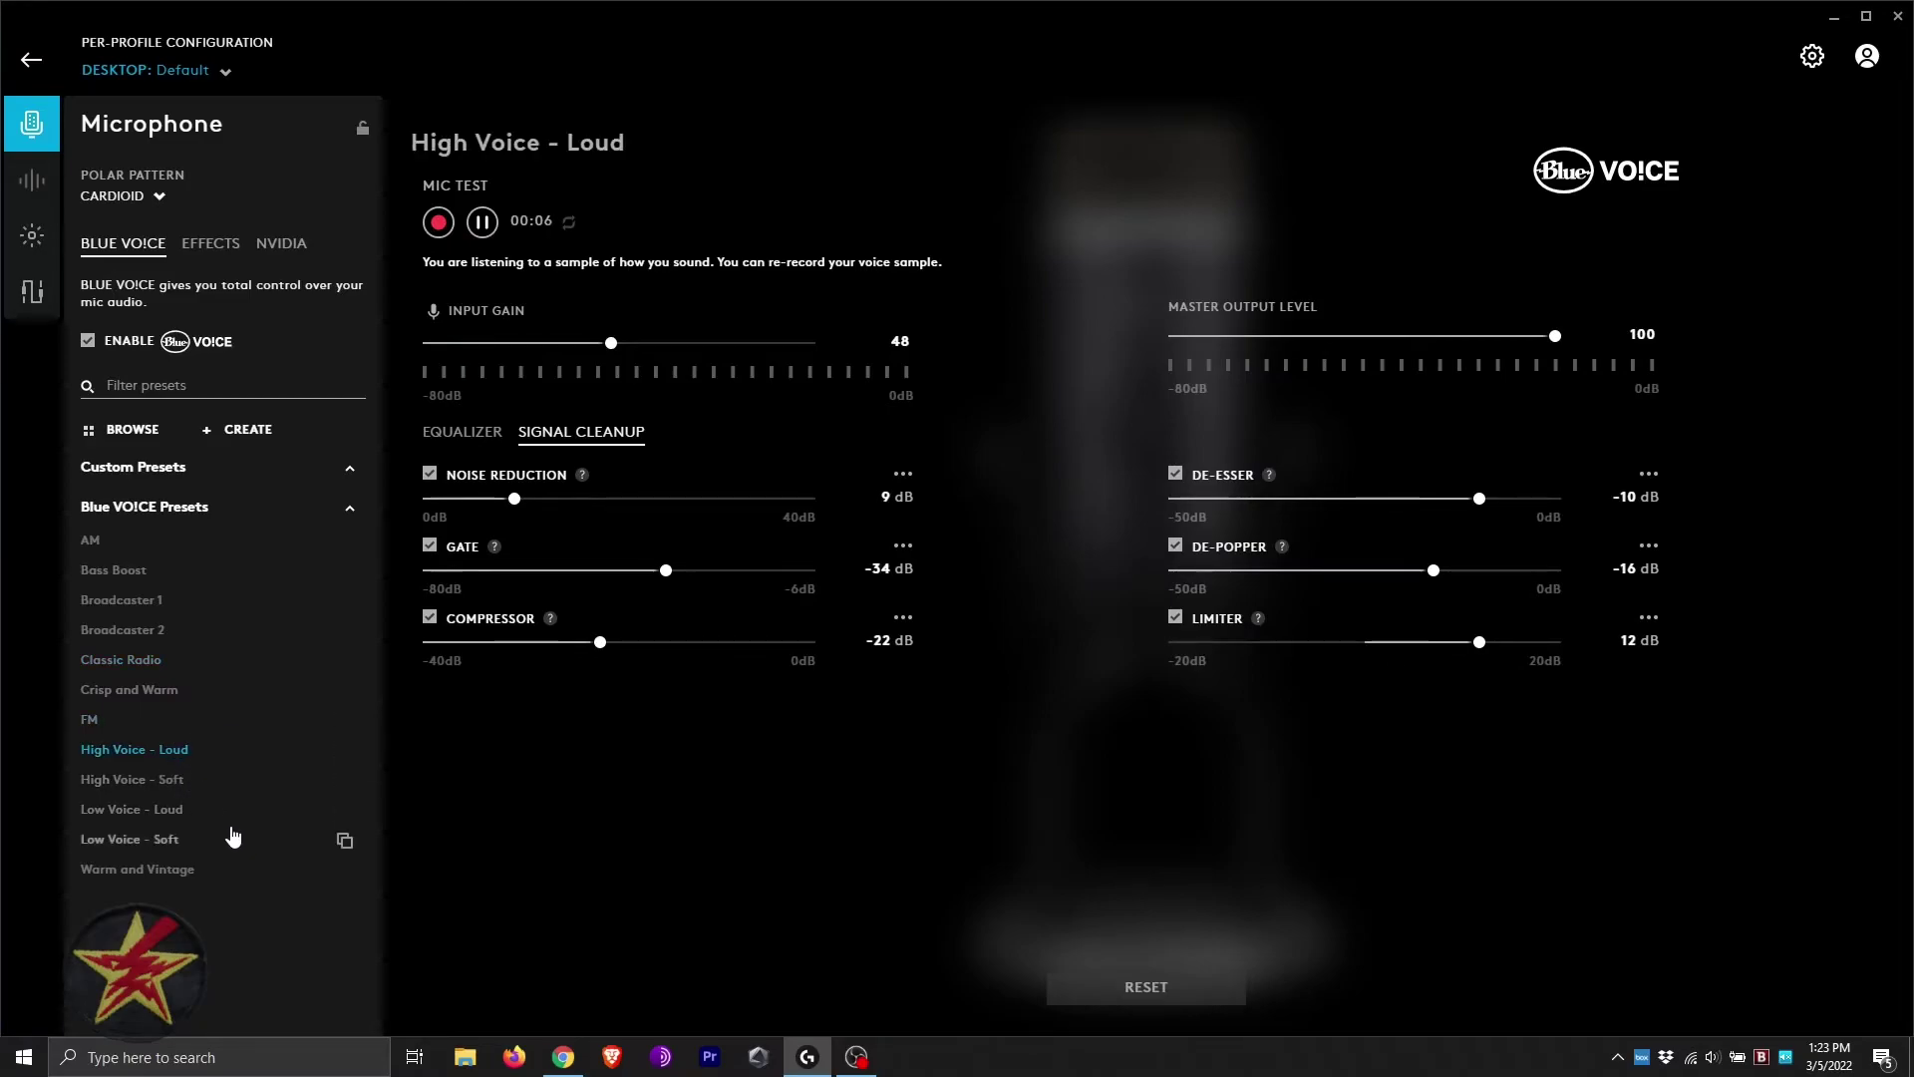
pyautogui.click(177, 877)
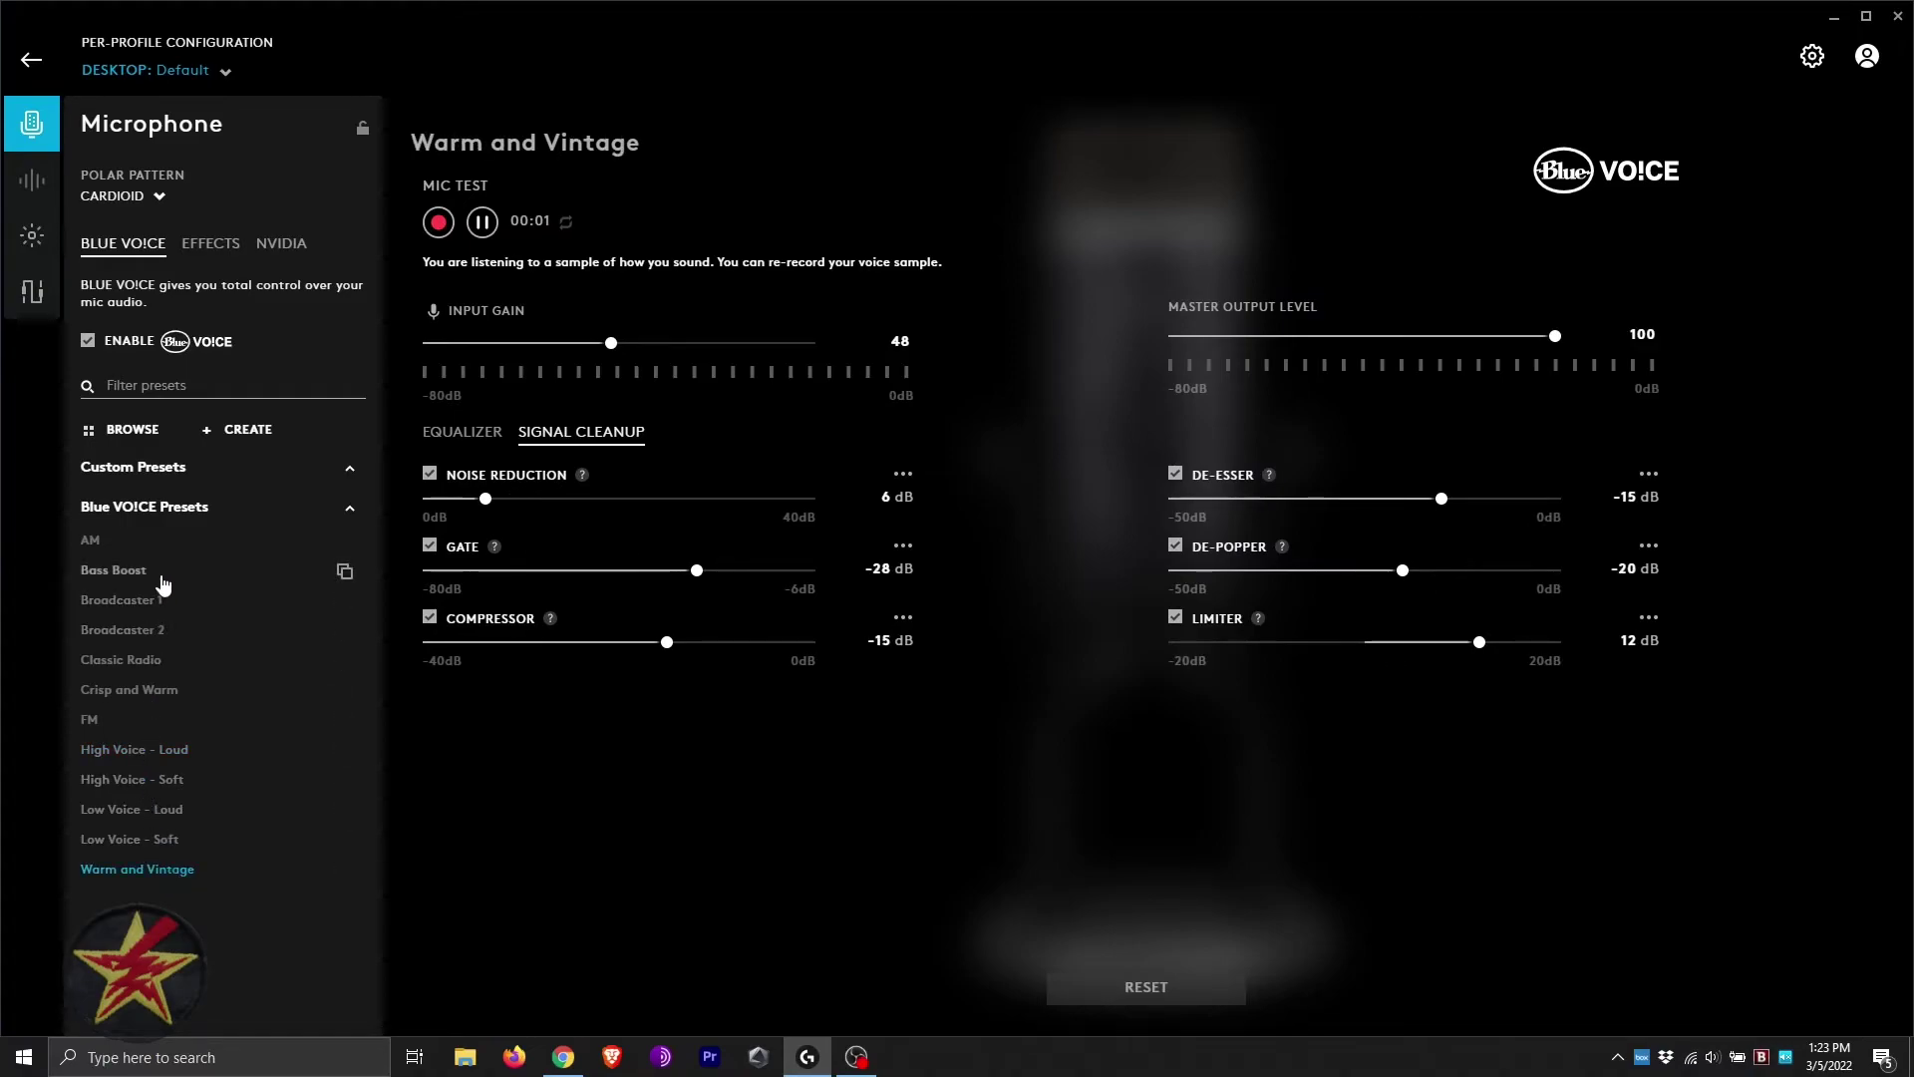
pyautogui.click(190, 510)
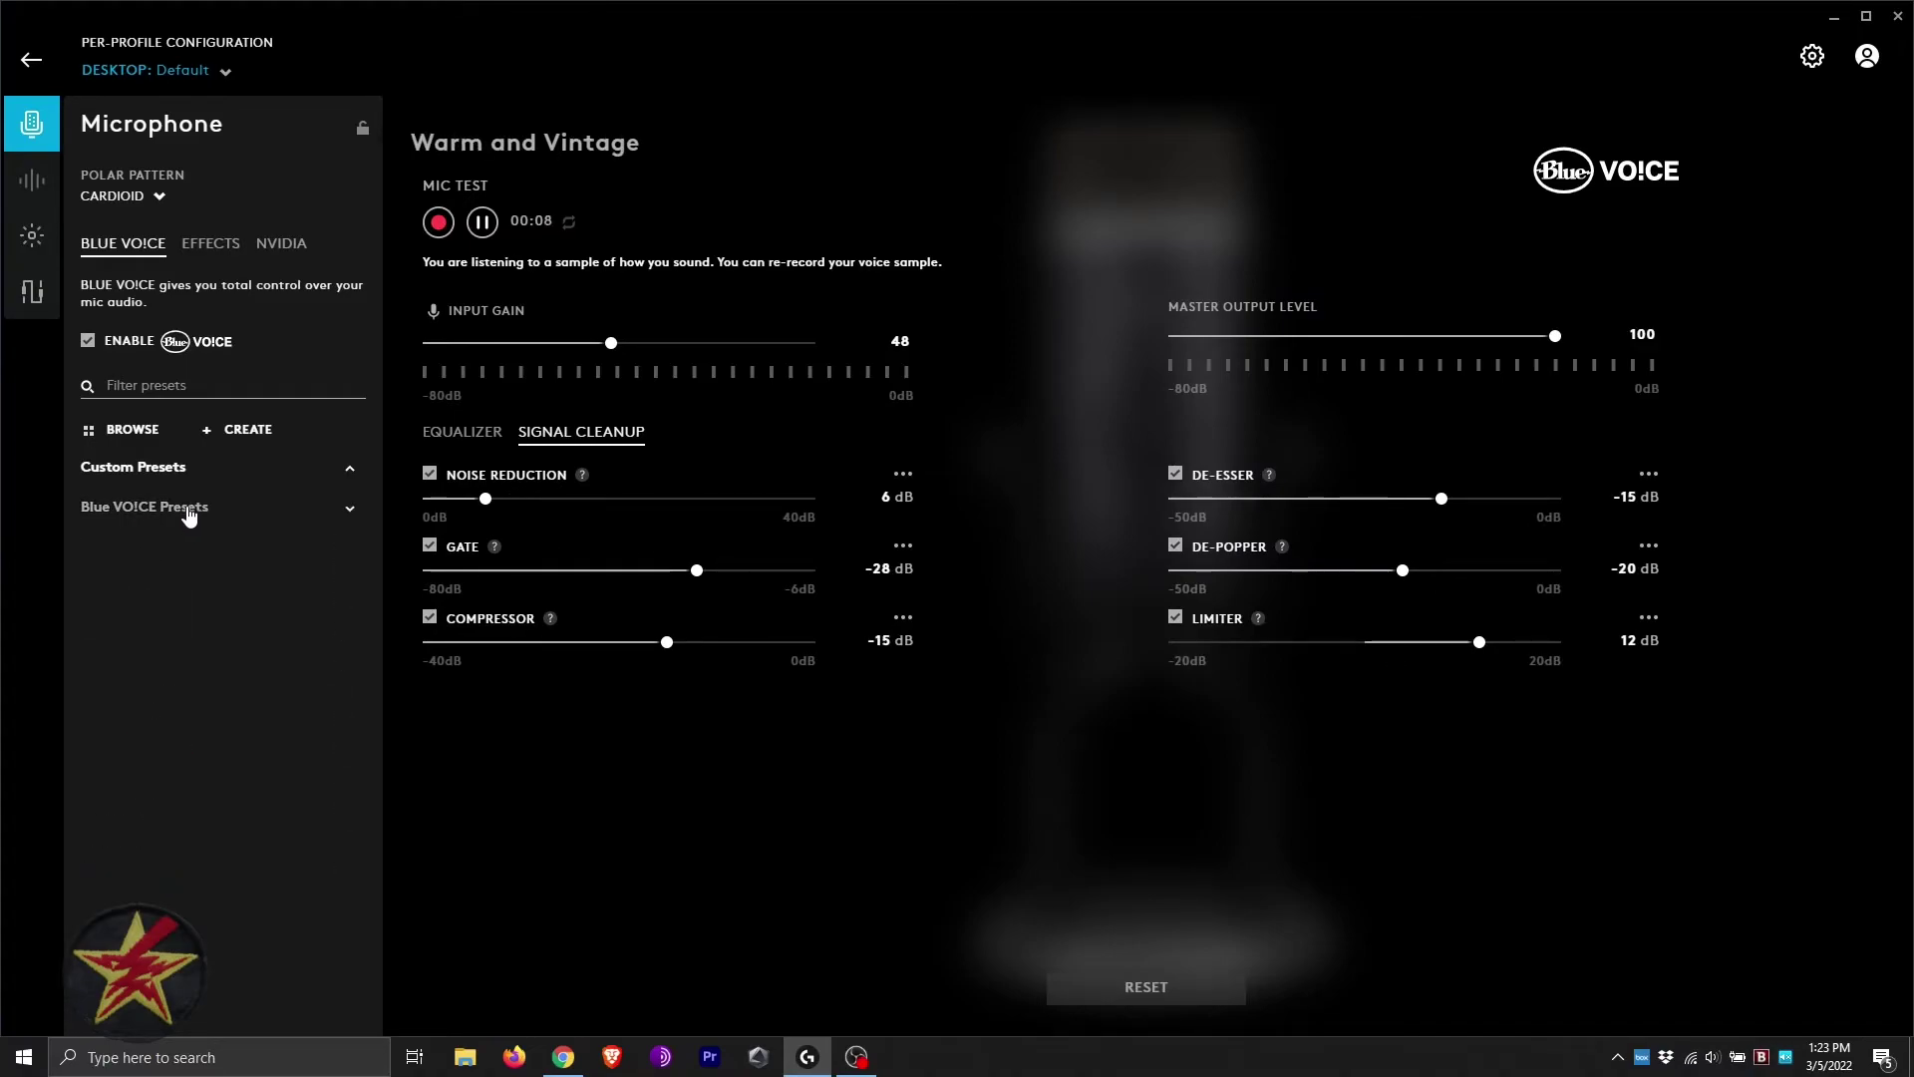
pyautogui.click(190, 511)
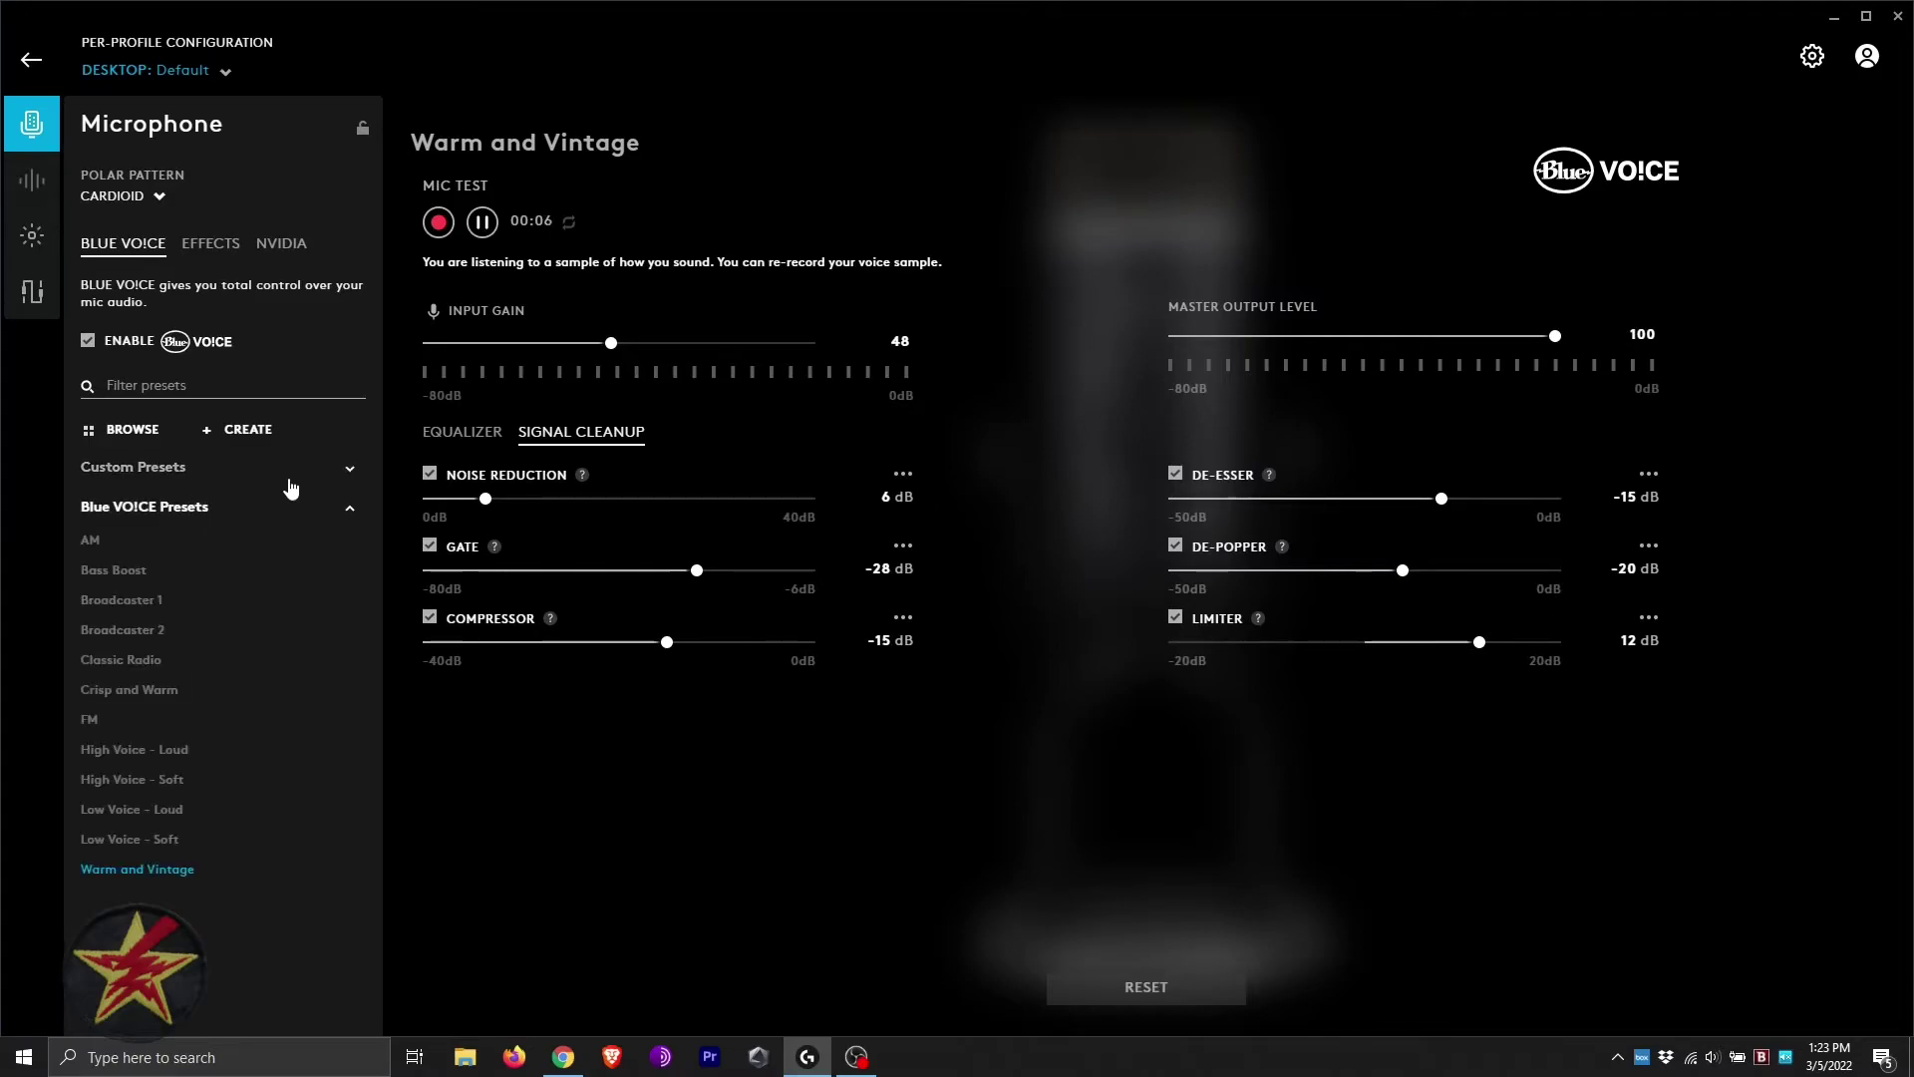
pyautogui.click(483, 221)
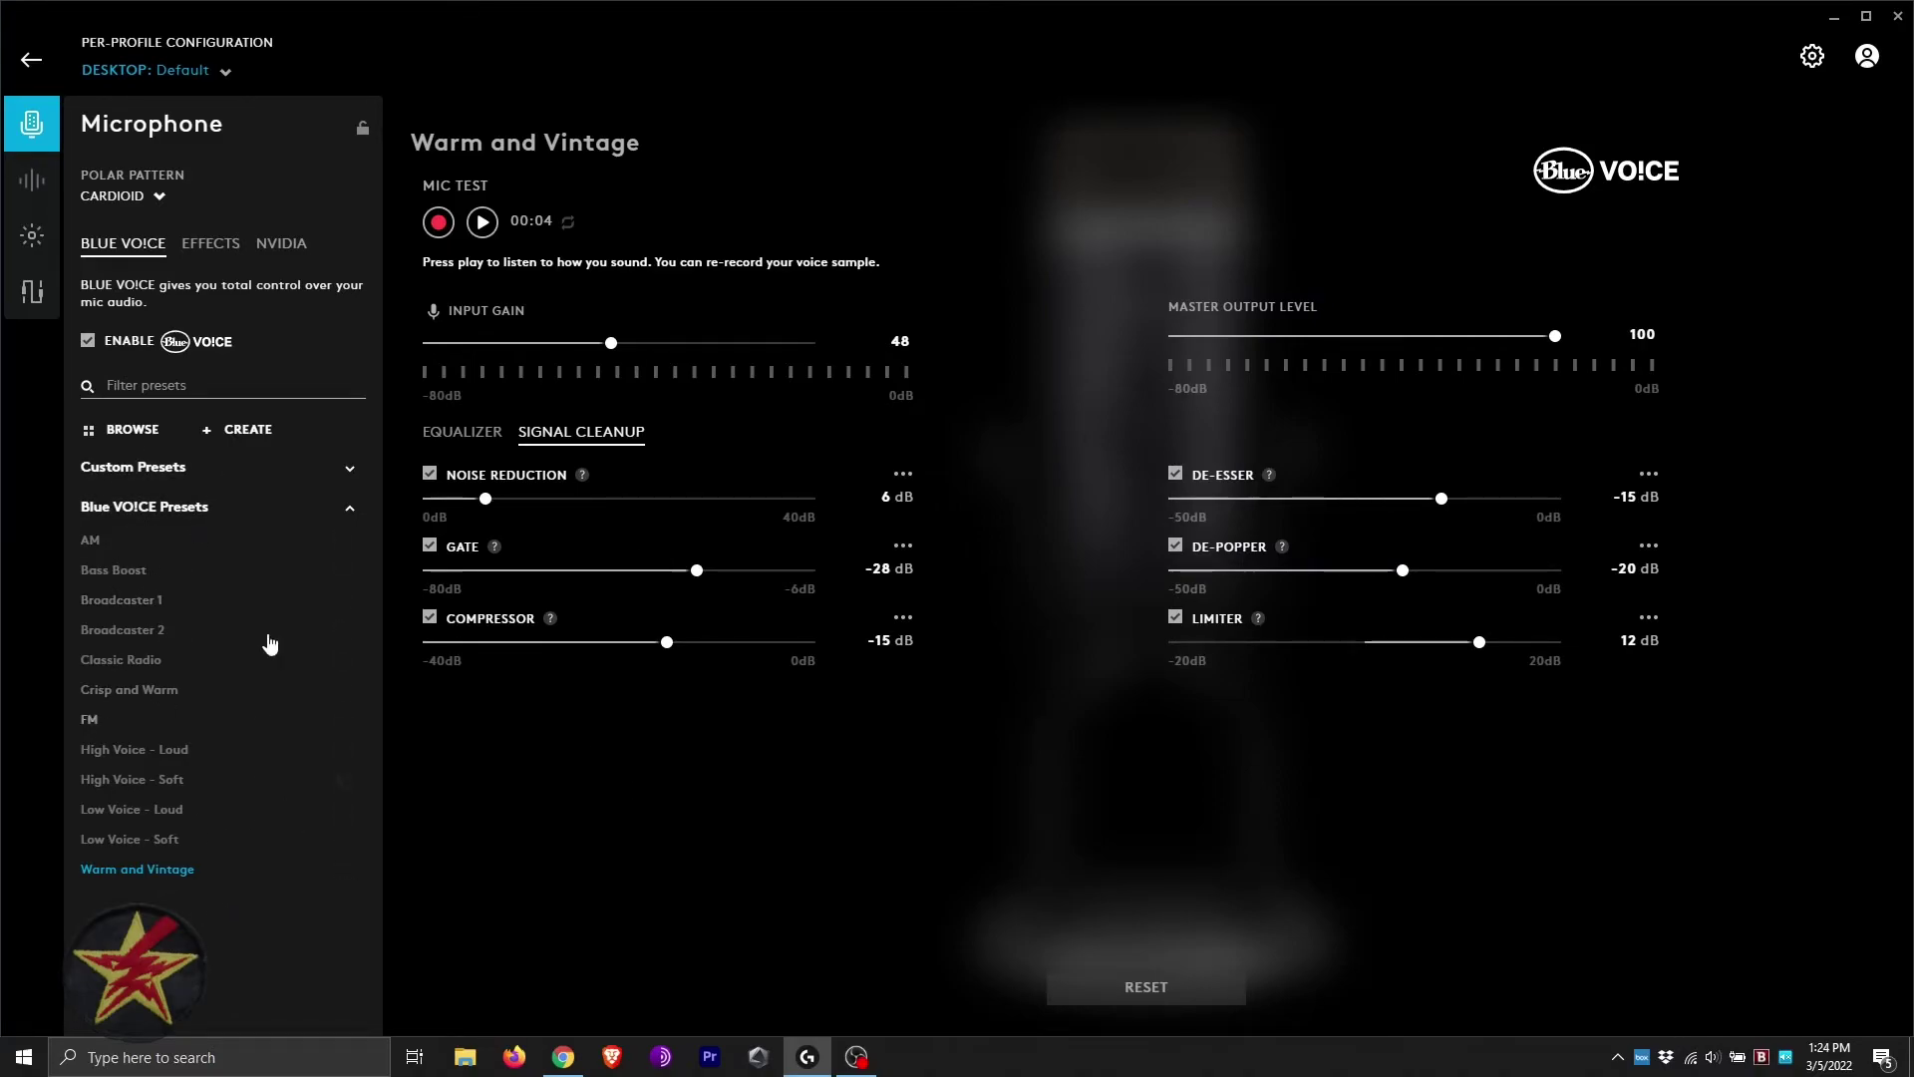
# Step: In the Sampler's Sound Effects category, select and preview Cartoon Run
pyautogui.click(41, 196)
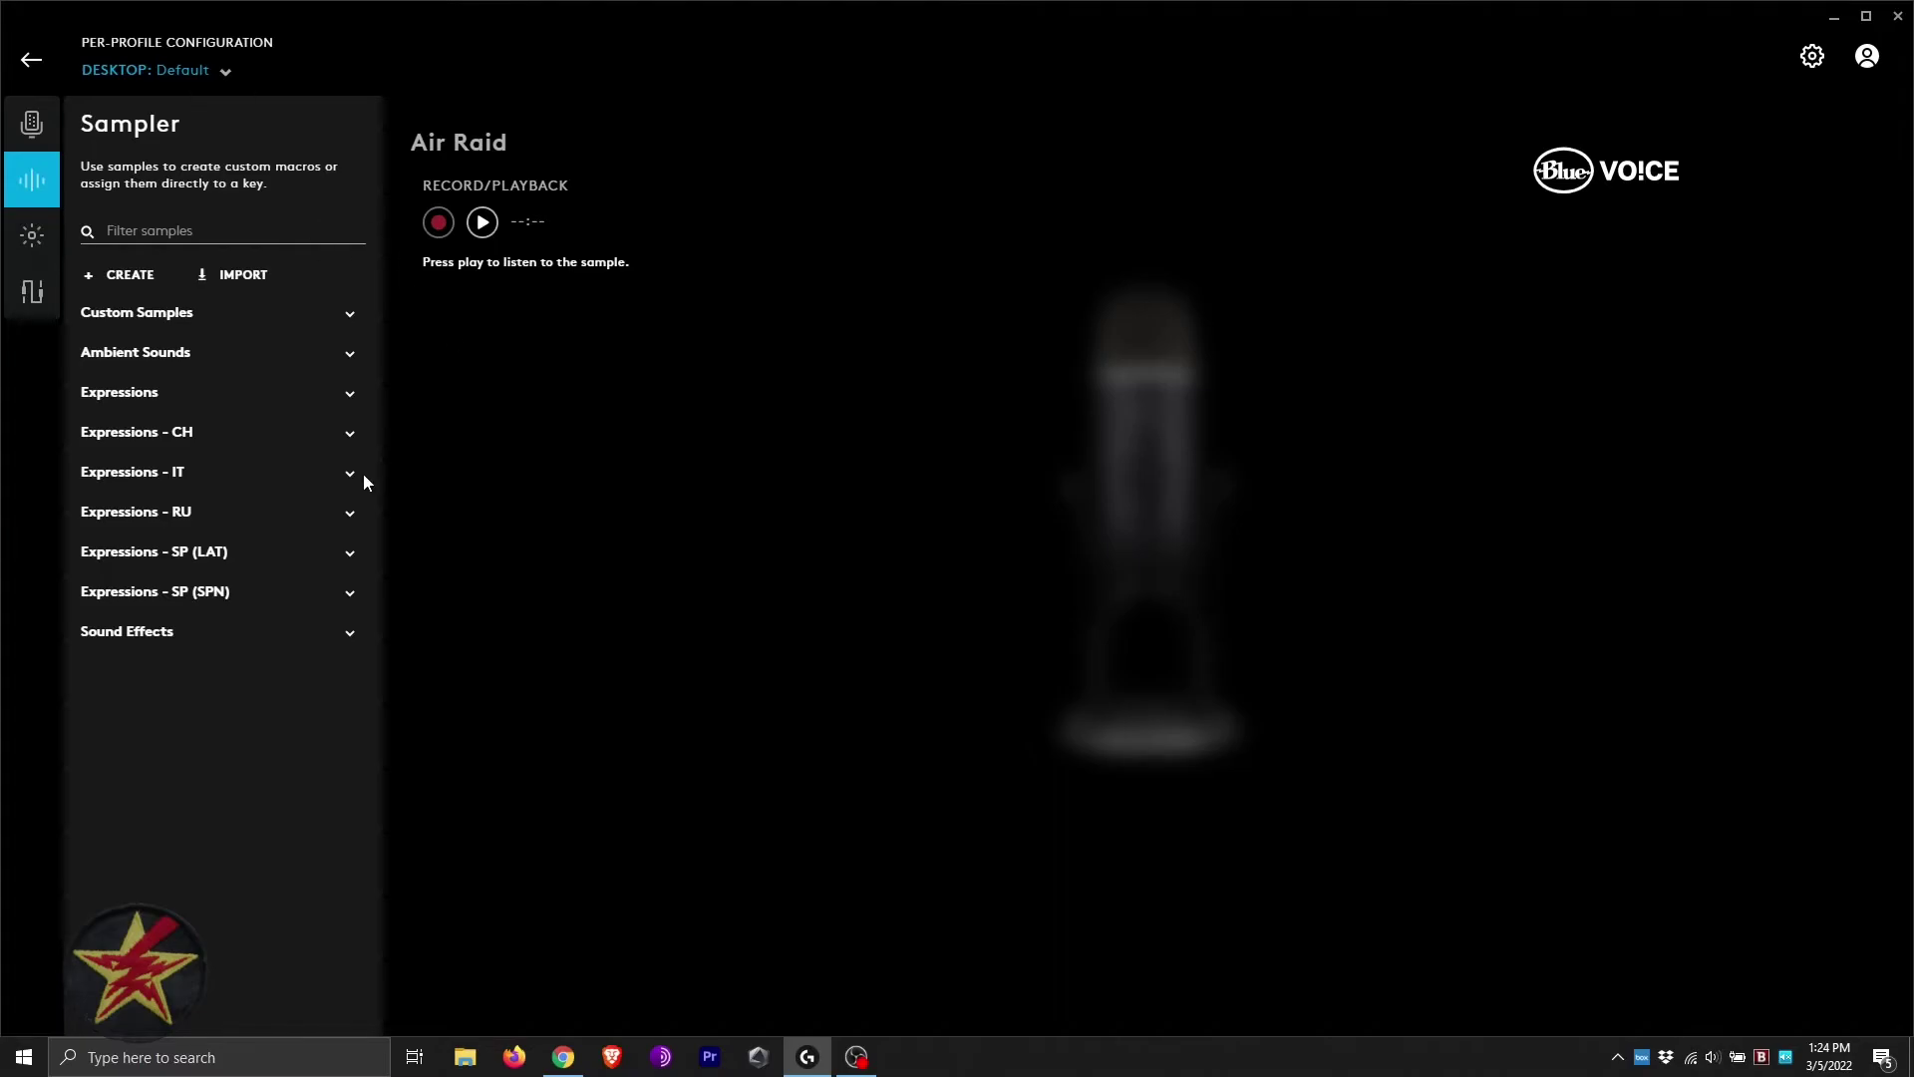
pyautogui.click(353, 436)
pyautogui.click(343, 638)
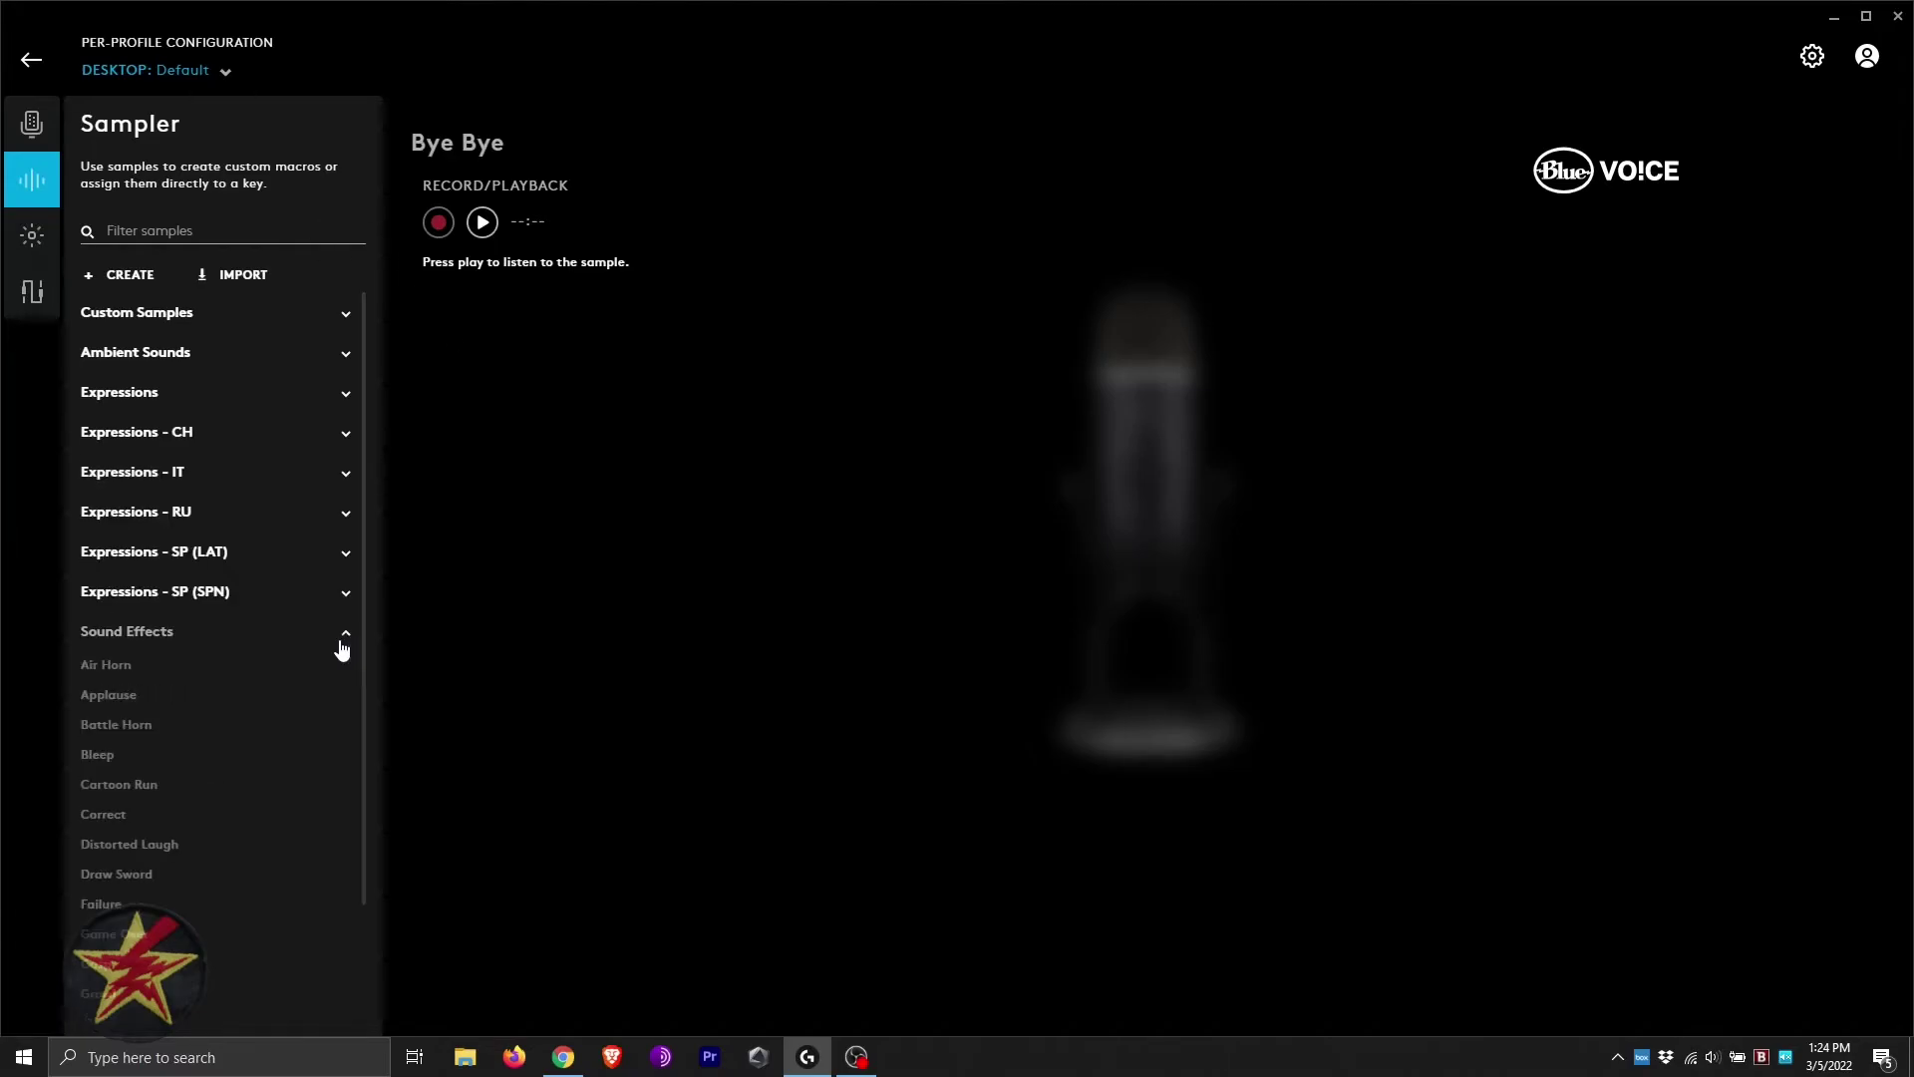
pyautogui.scroll(-1, 299, 670)
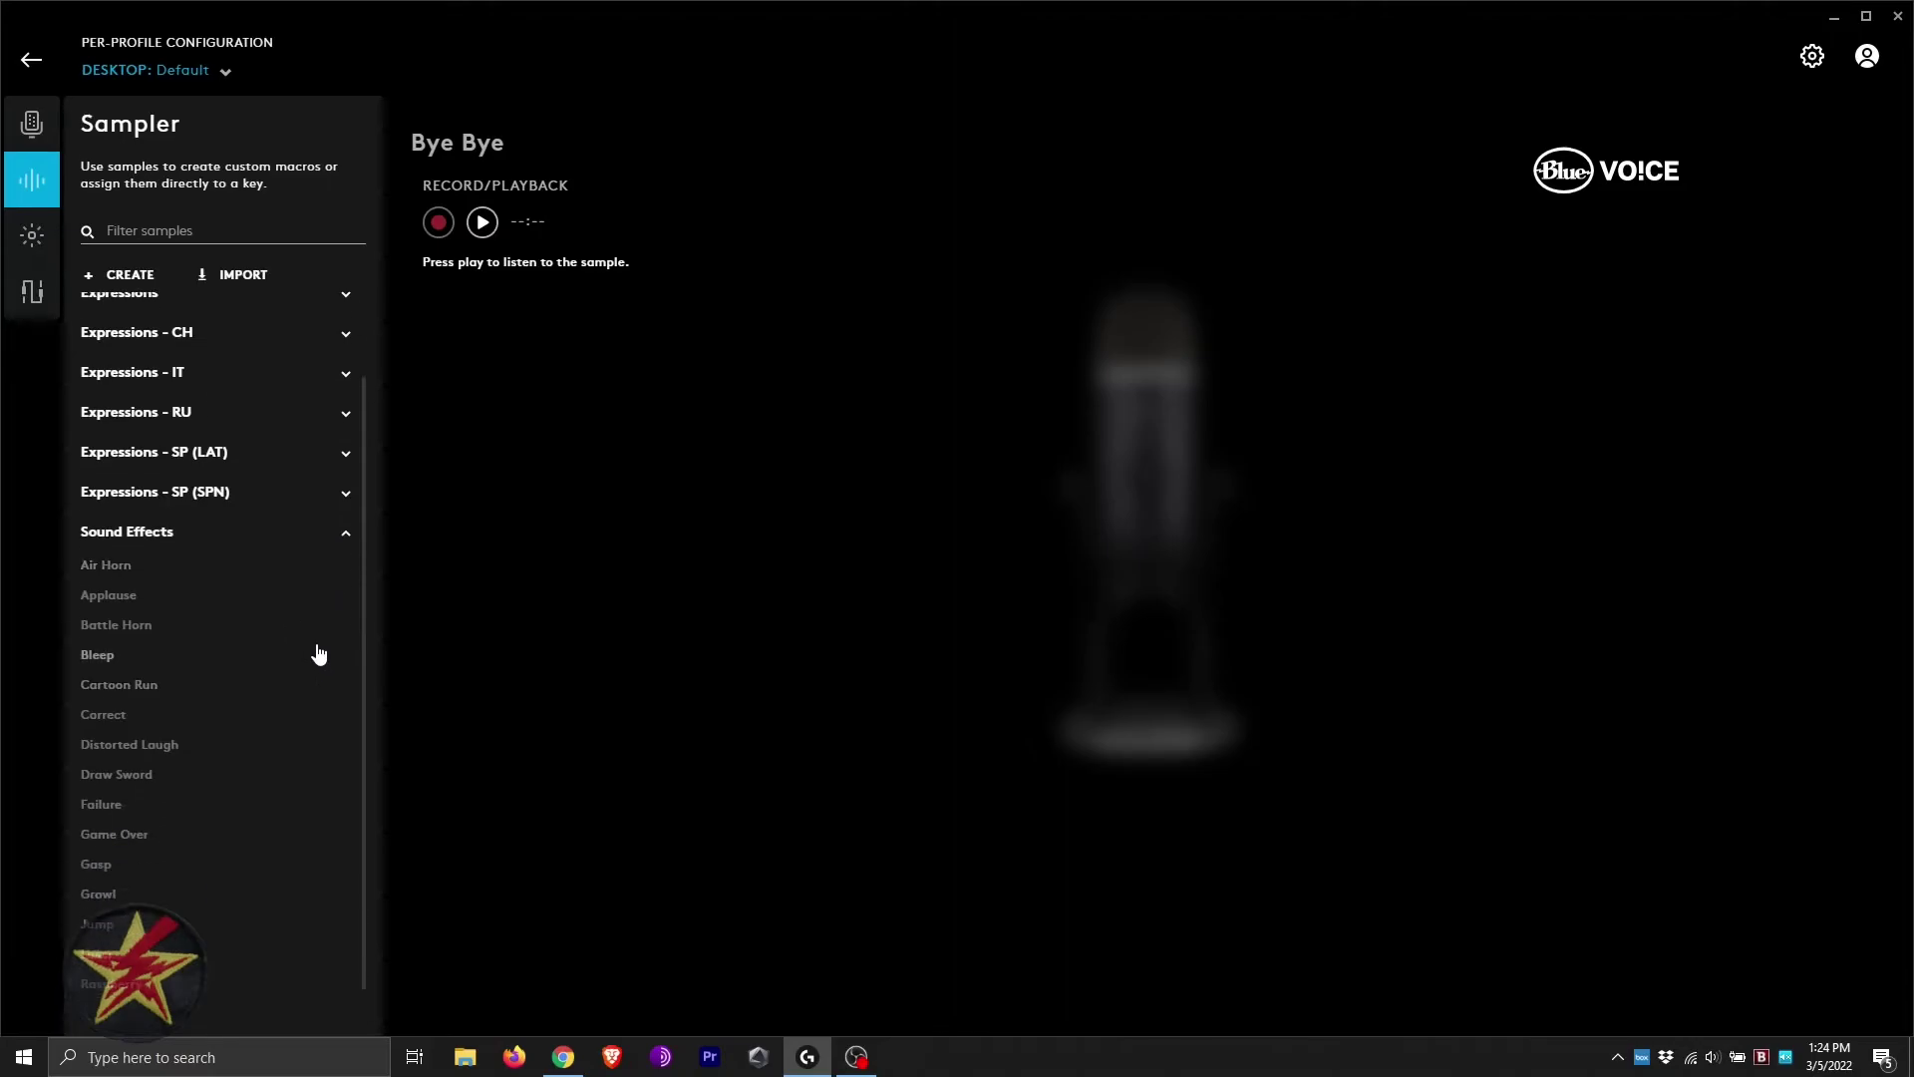
pyautogui.click(154, 674)
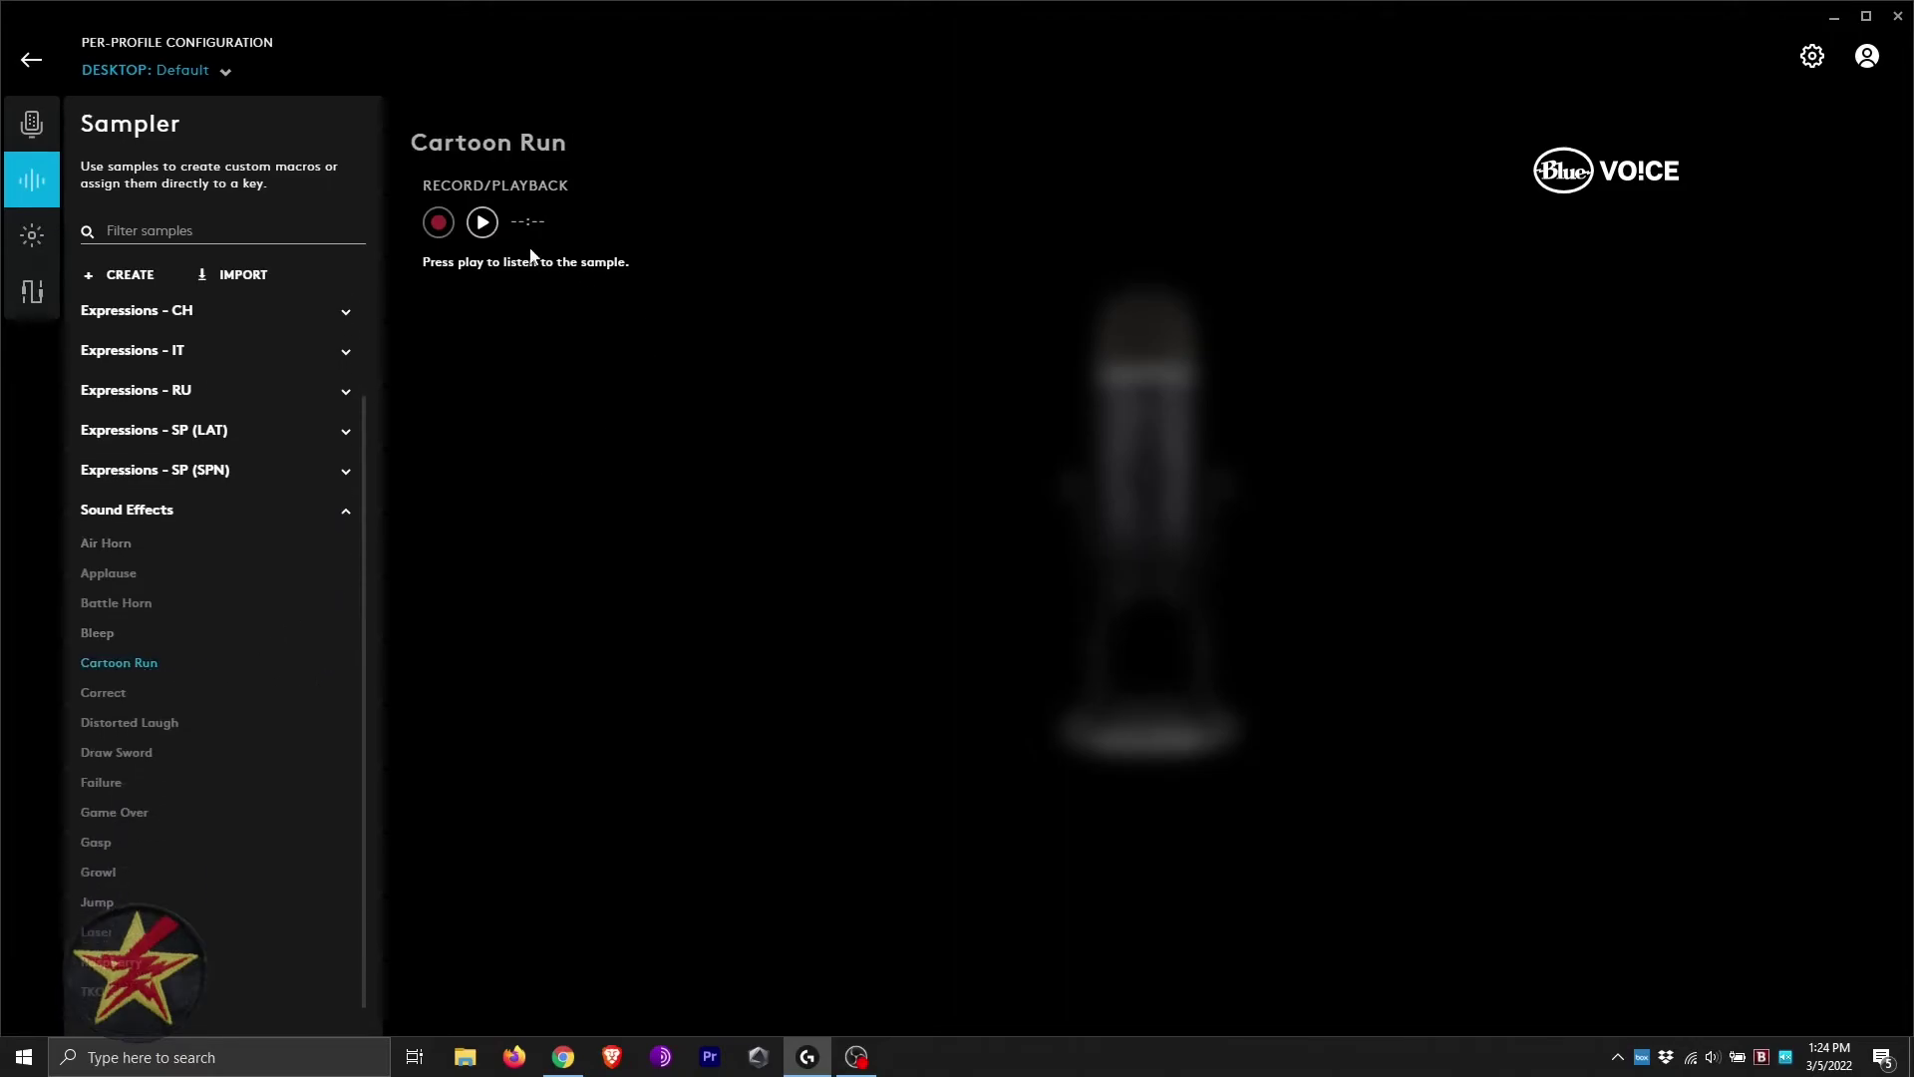
pyautogui.click(483, 225)
pyautogui.scroll(1, 342, 493)
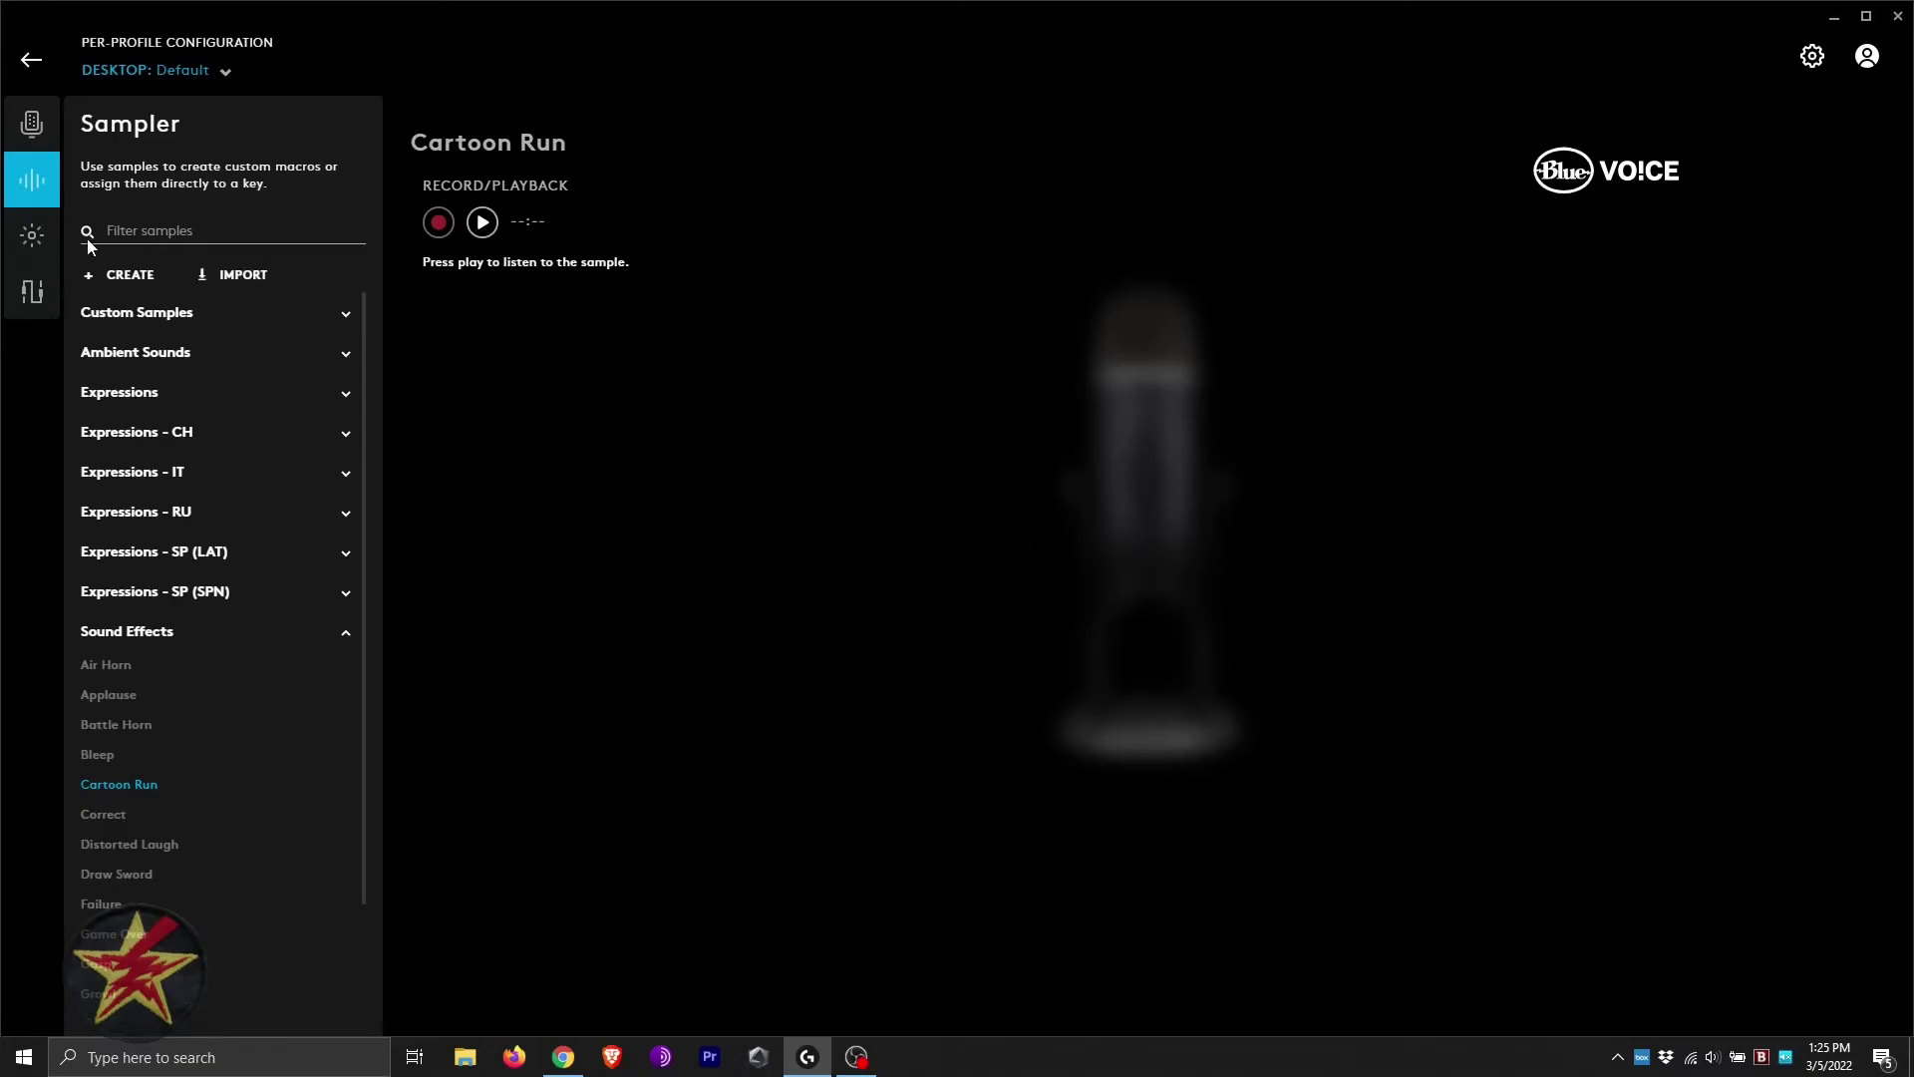
# Step: Inspect the knob's live and muted lighting colours
pyautogui.click(28, 239)
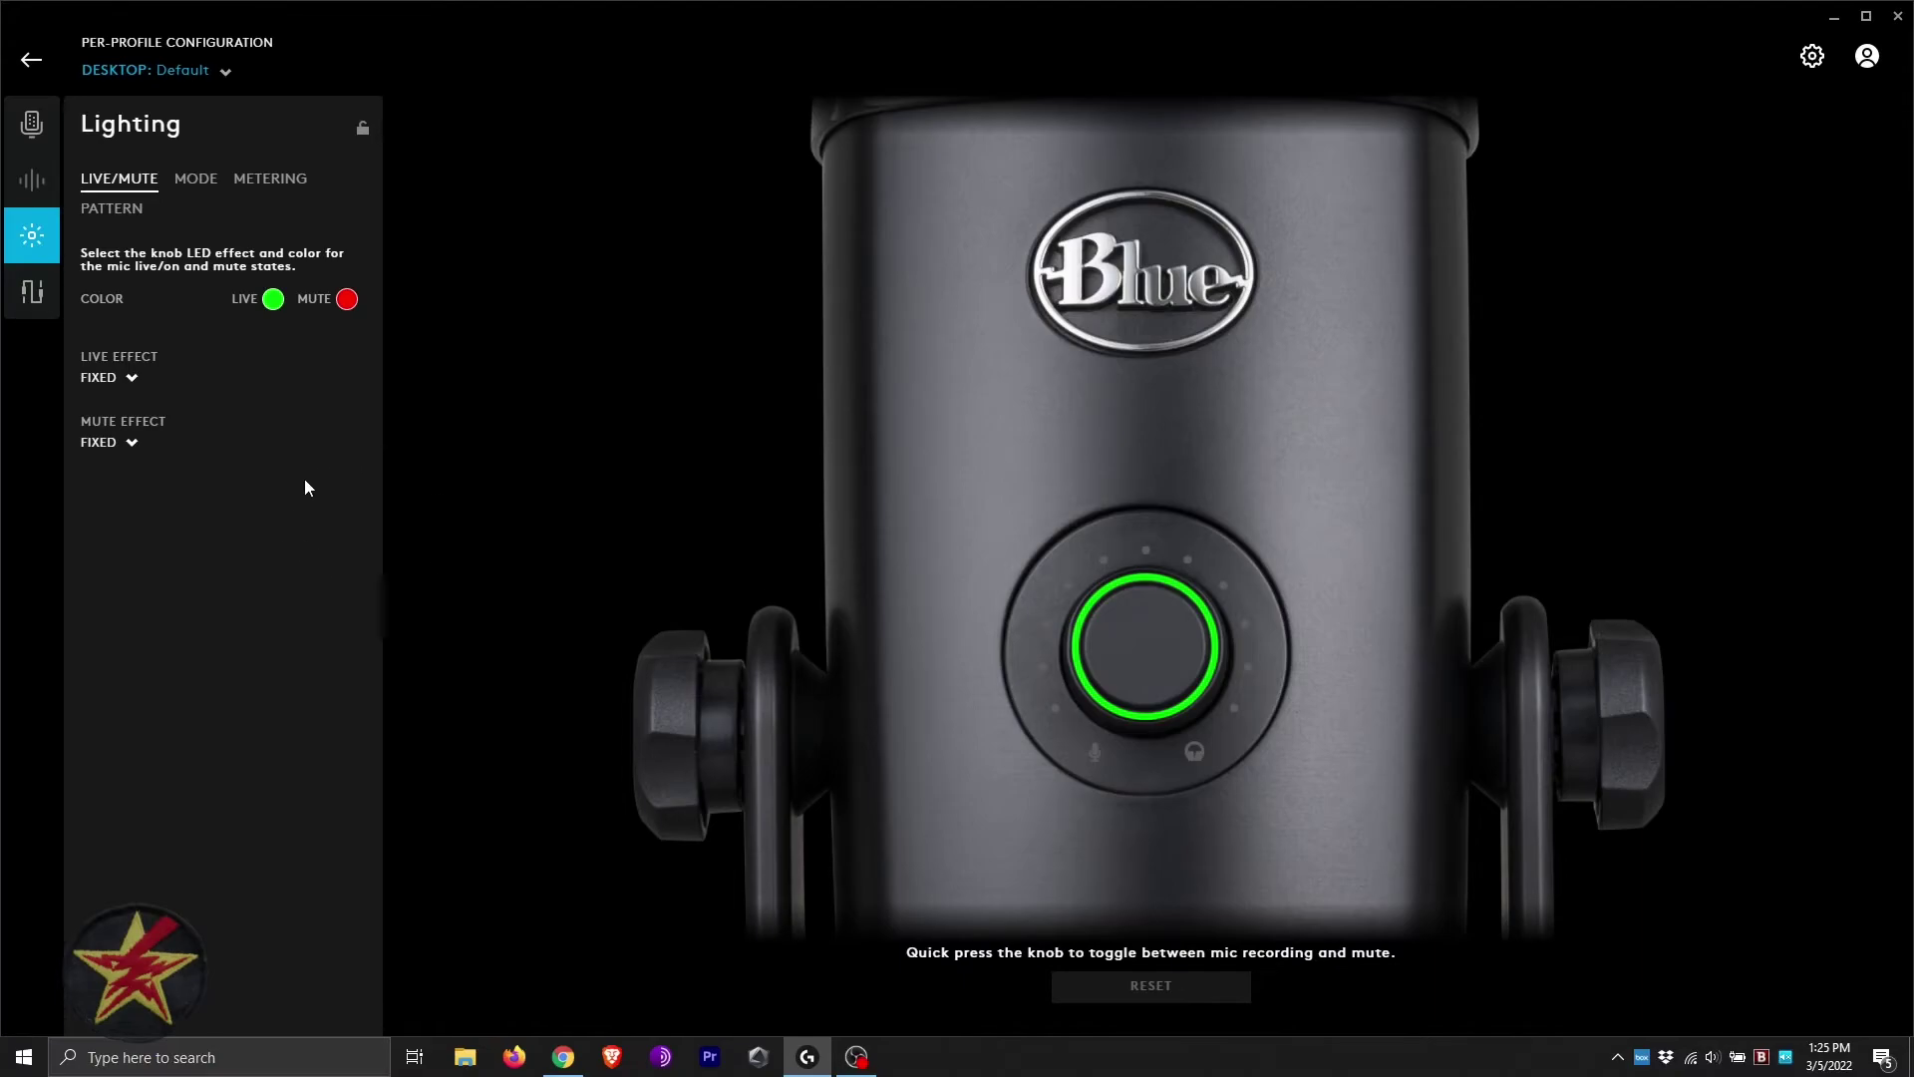
pyautogui.click(274, 301)
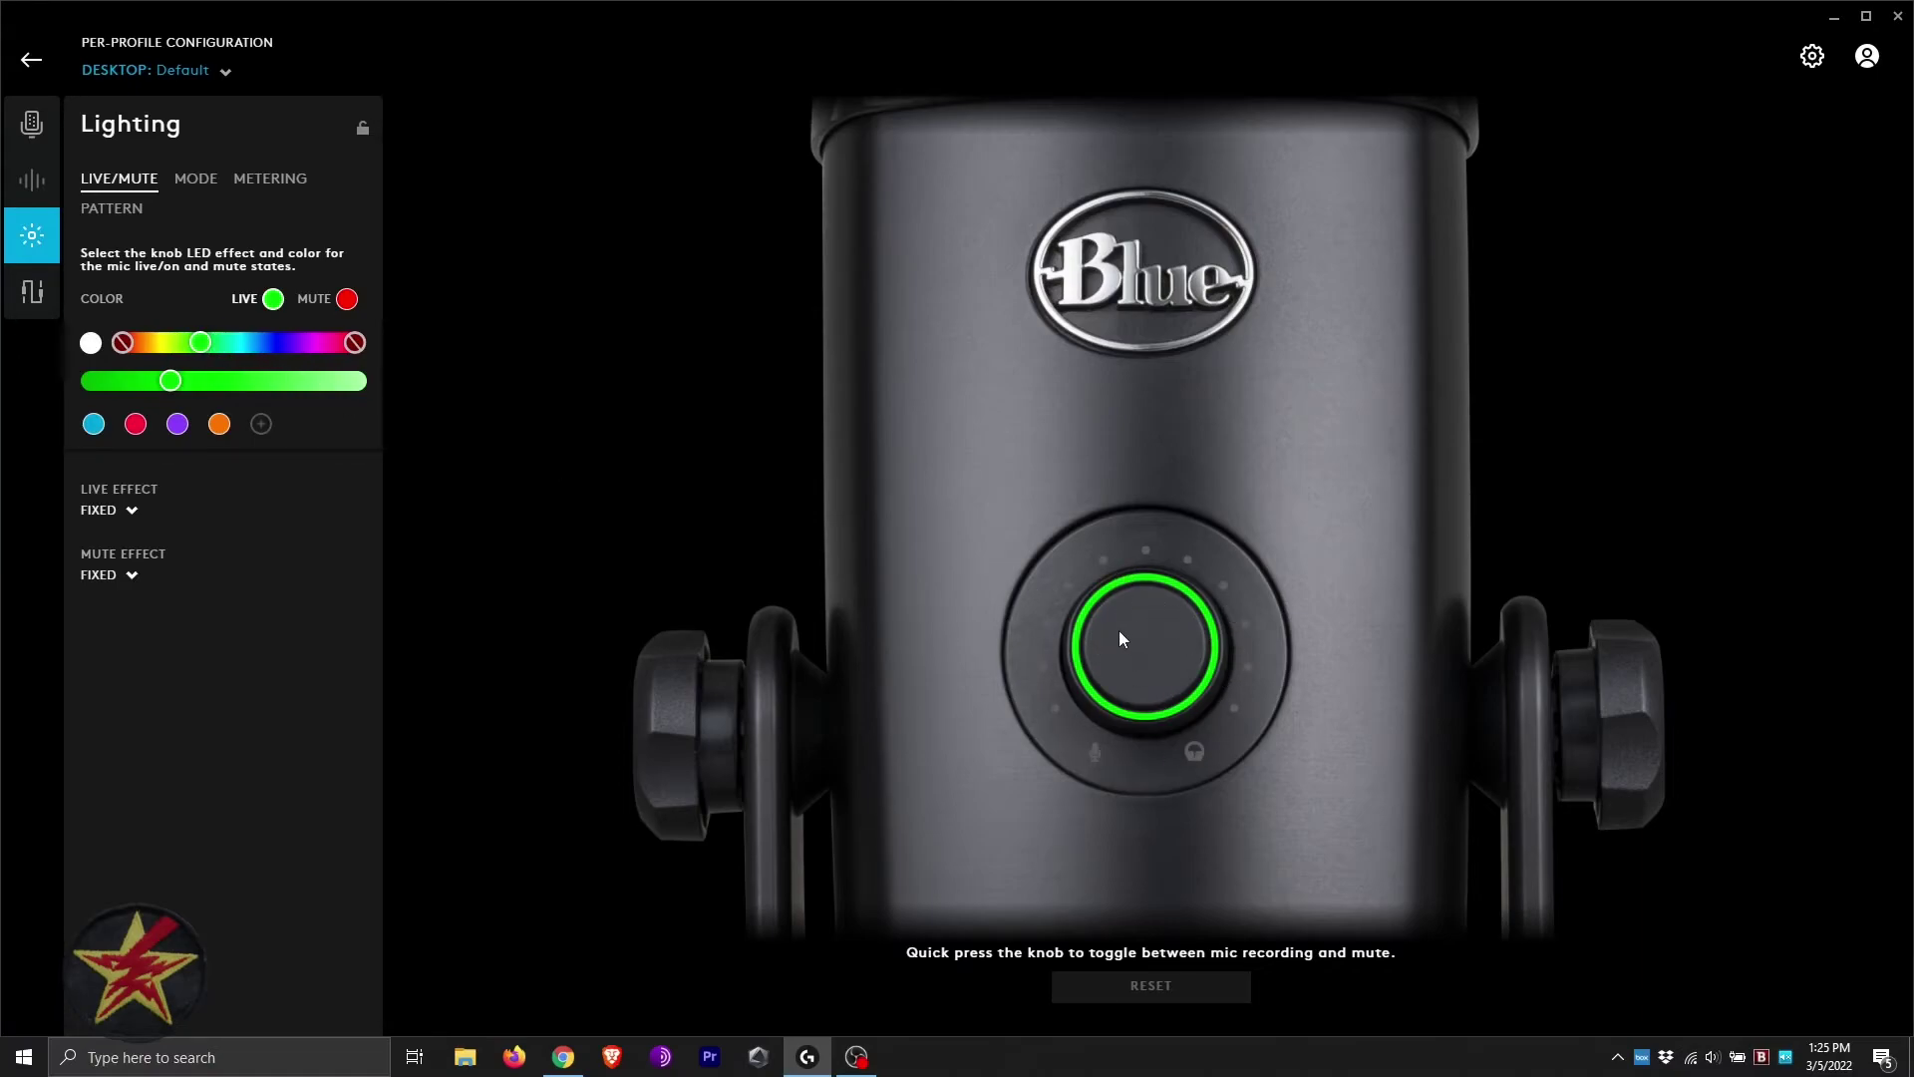
pyautogui.click(348, 301)
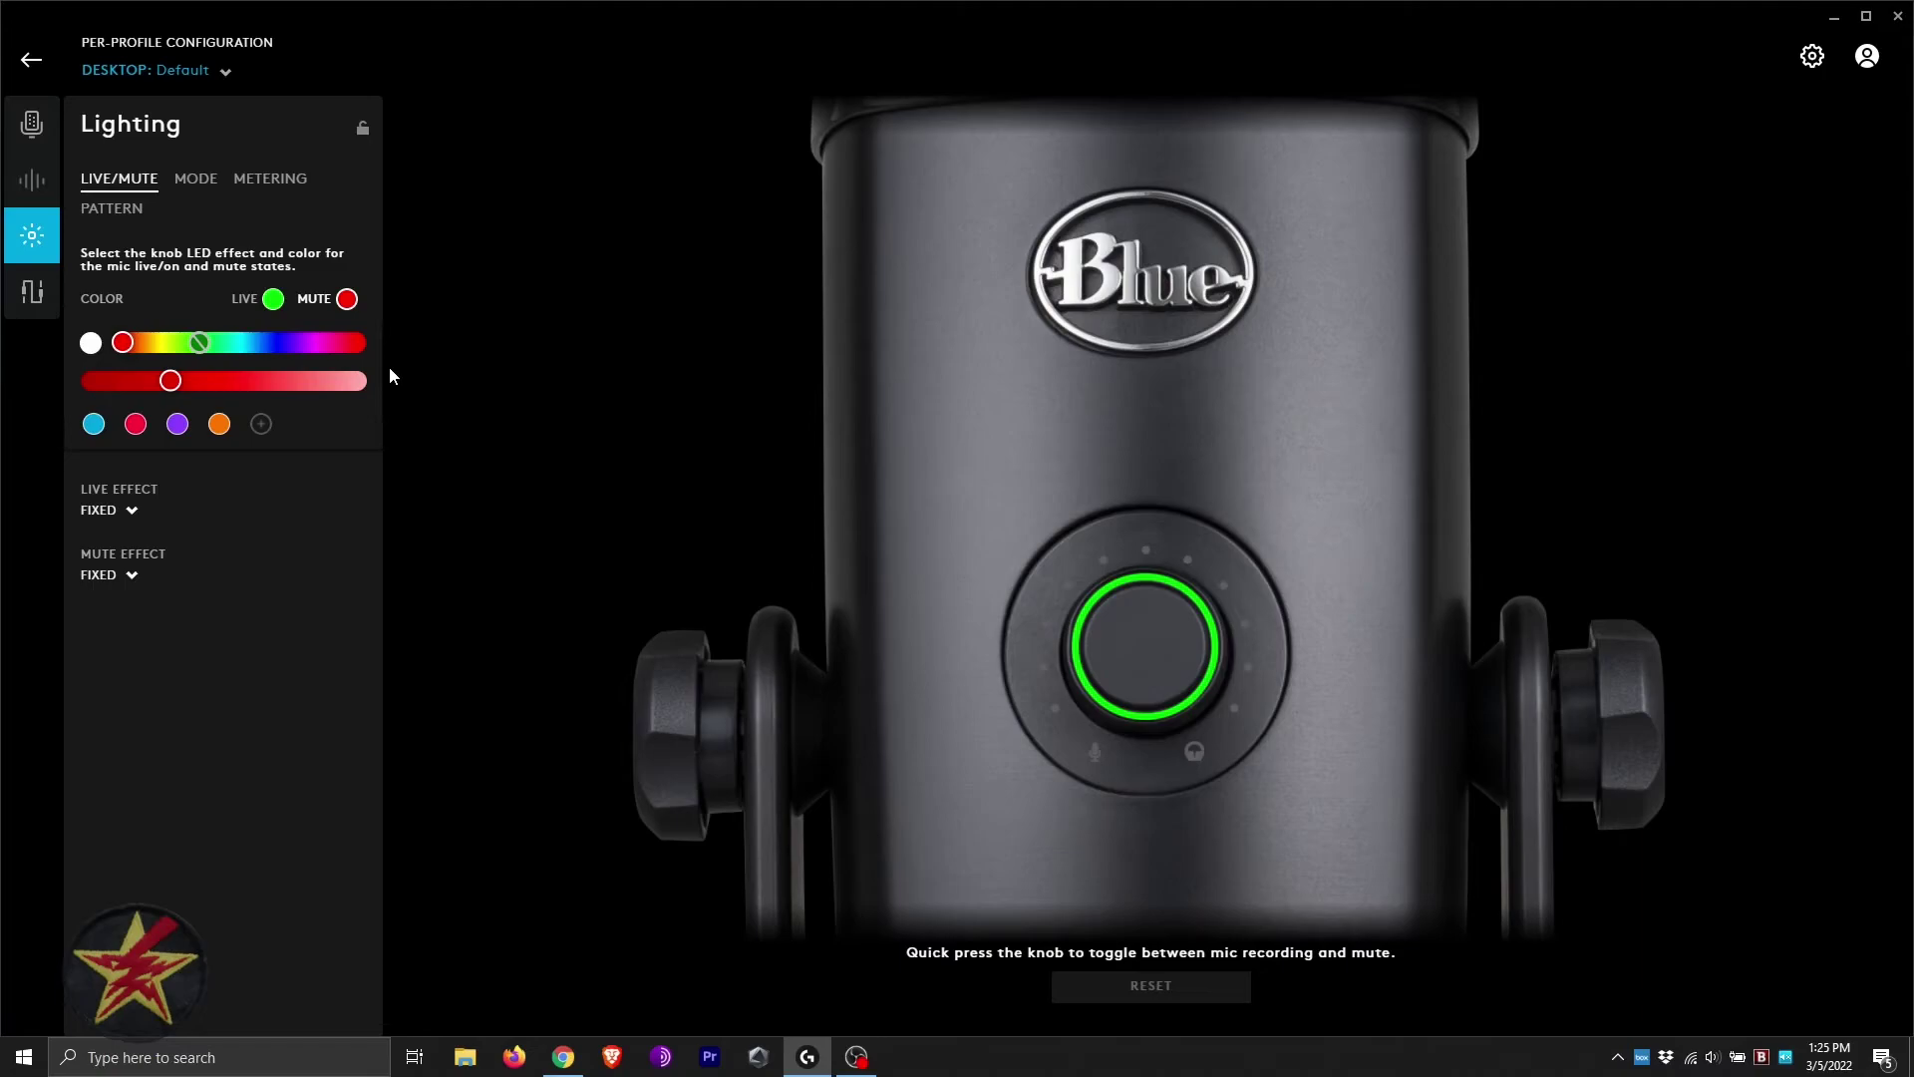
# Step: Set the live knob lighting effect to Breathing at 5000 ms speed
pyautogui.click(130, 511)
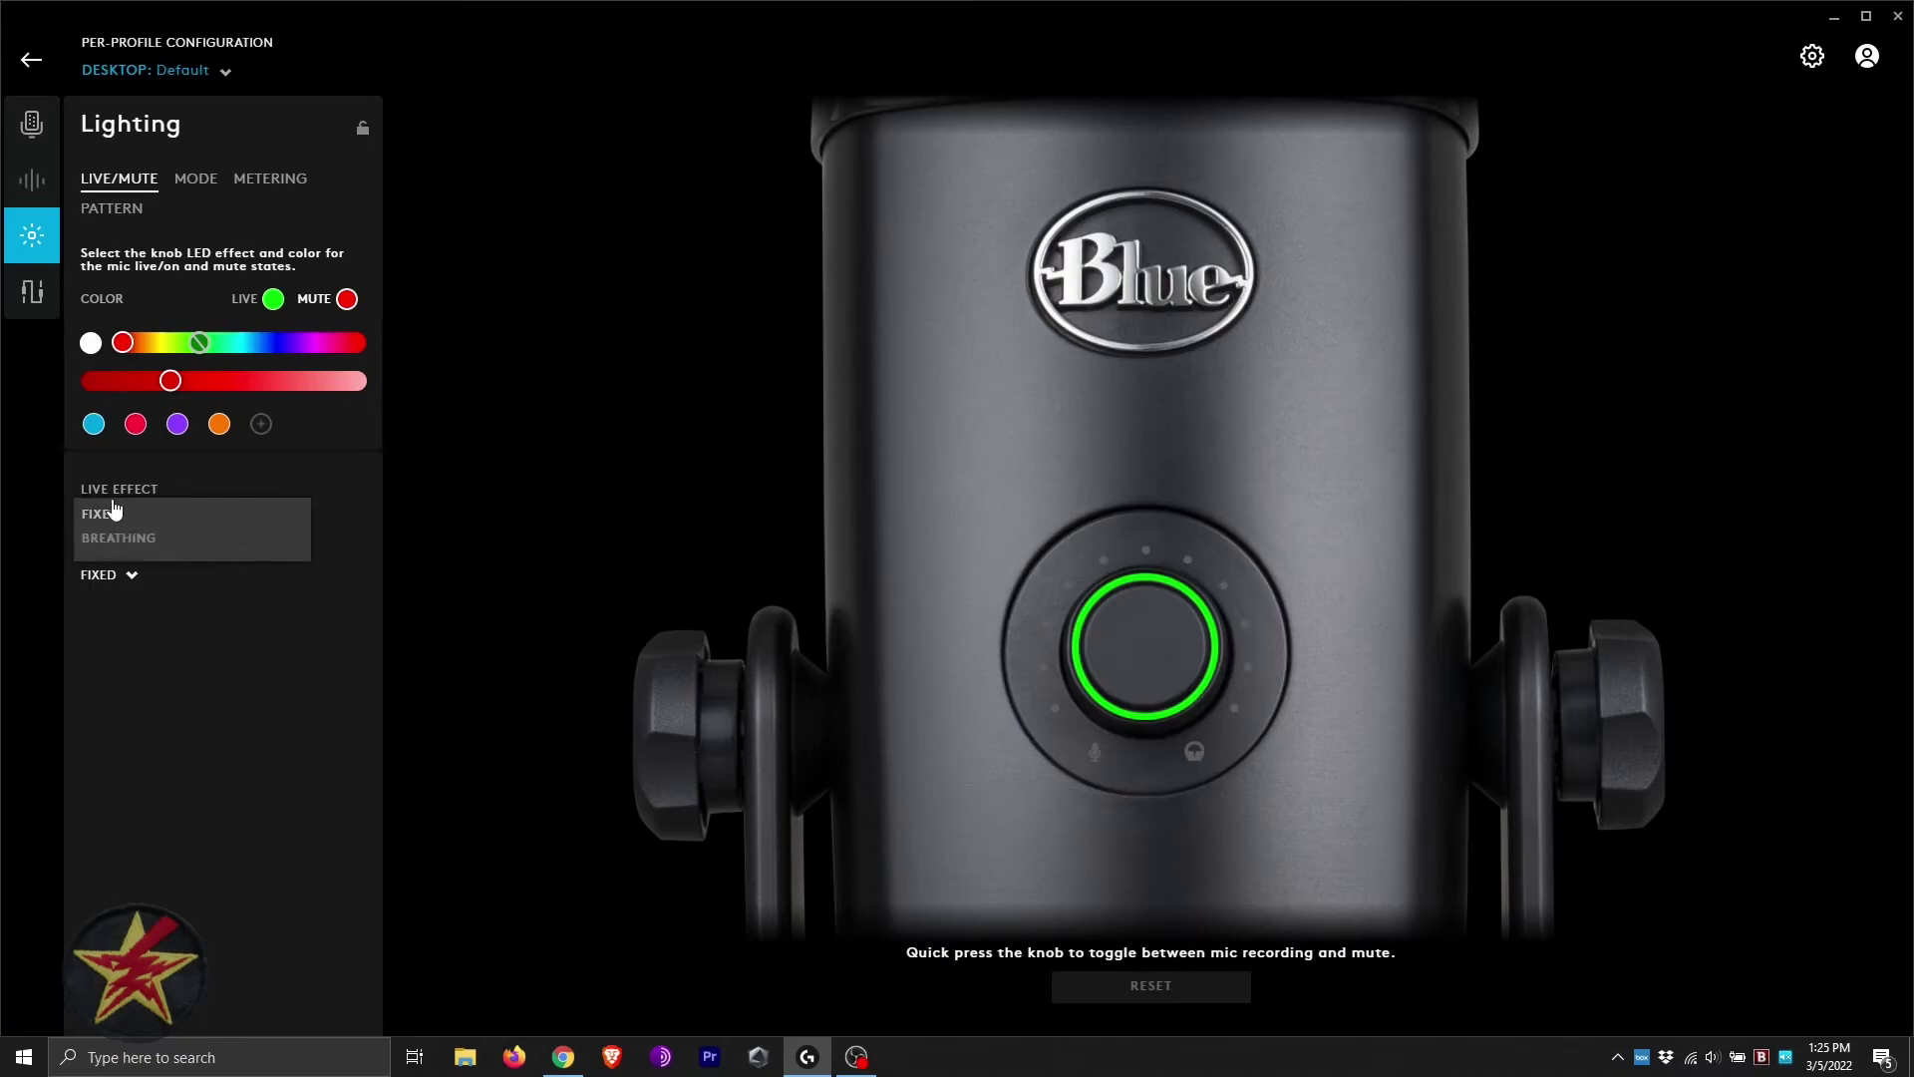
pyautogui.click(150, 515)
pyautogui.click(165, 517)
pyautogui.click(160, 547)
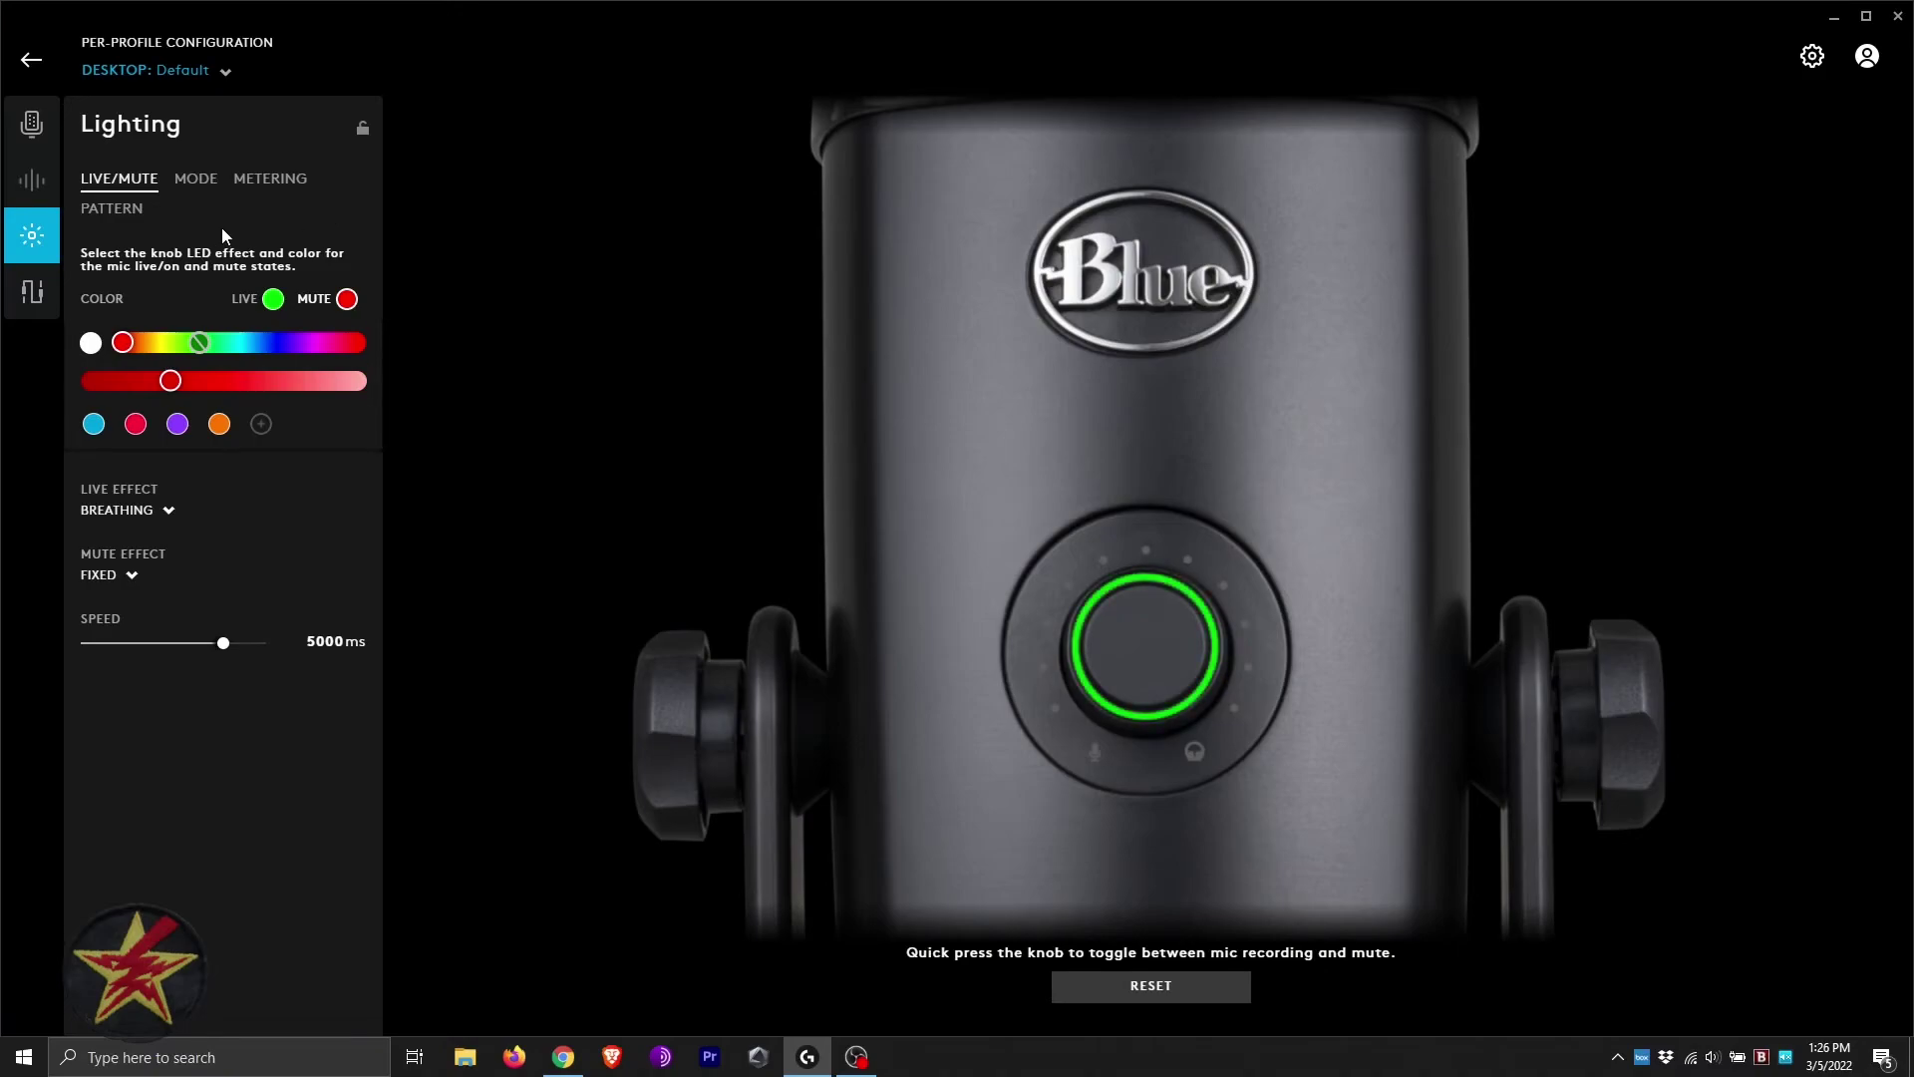
pyautogui.click(199, 187)
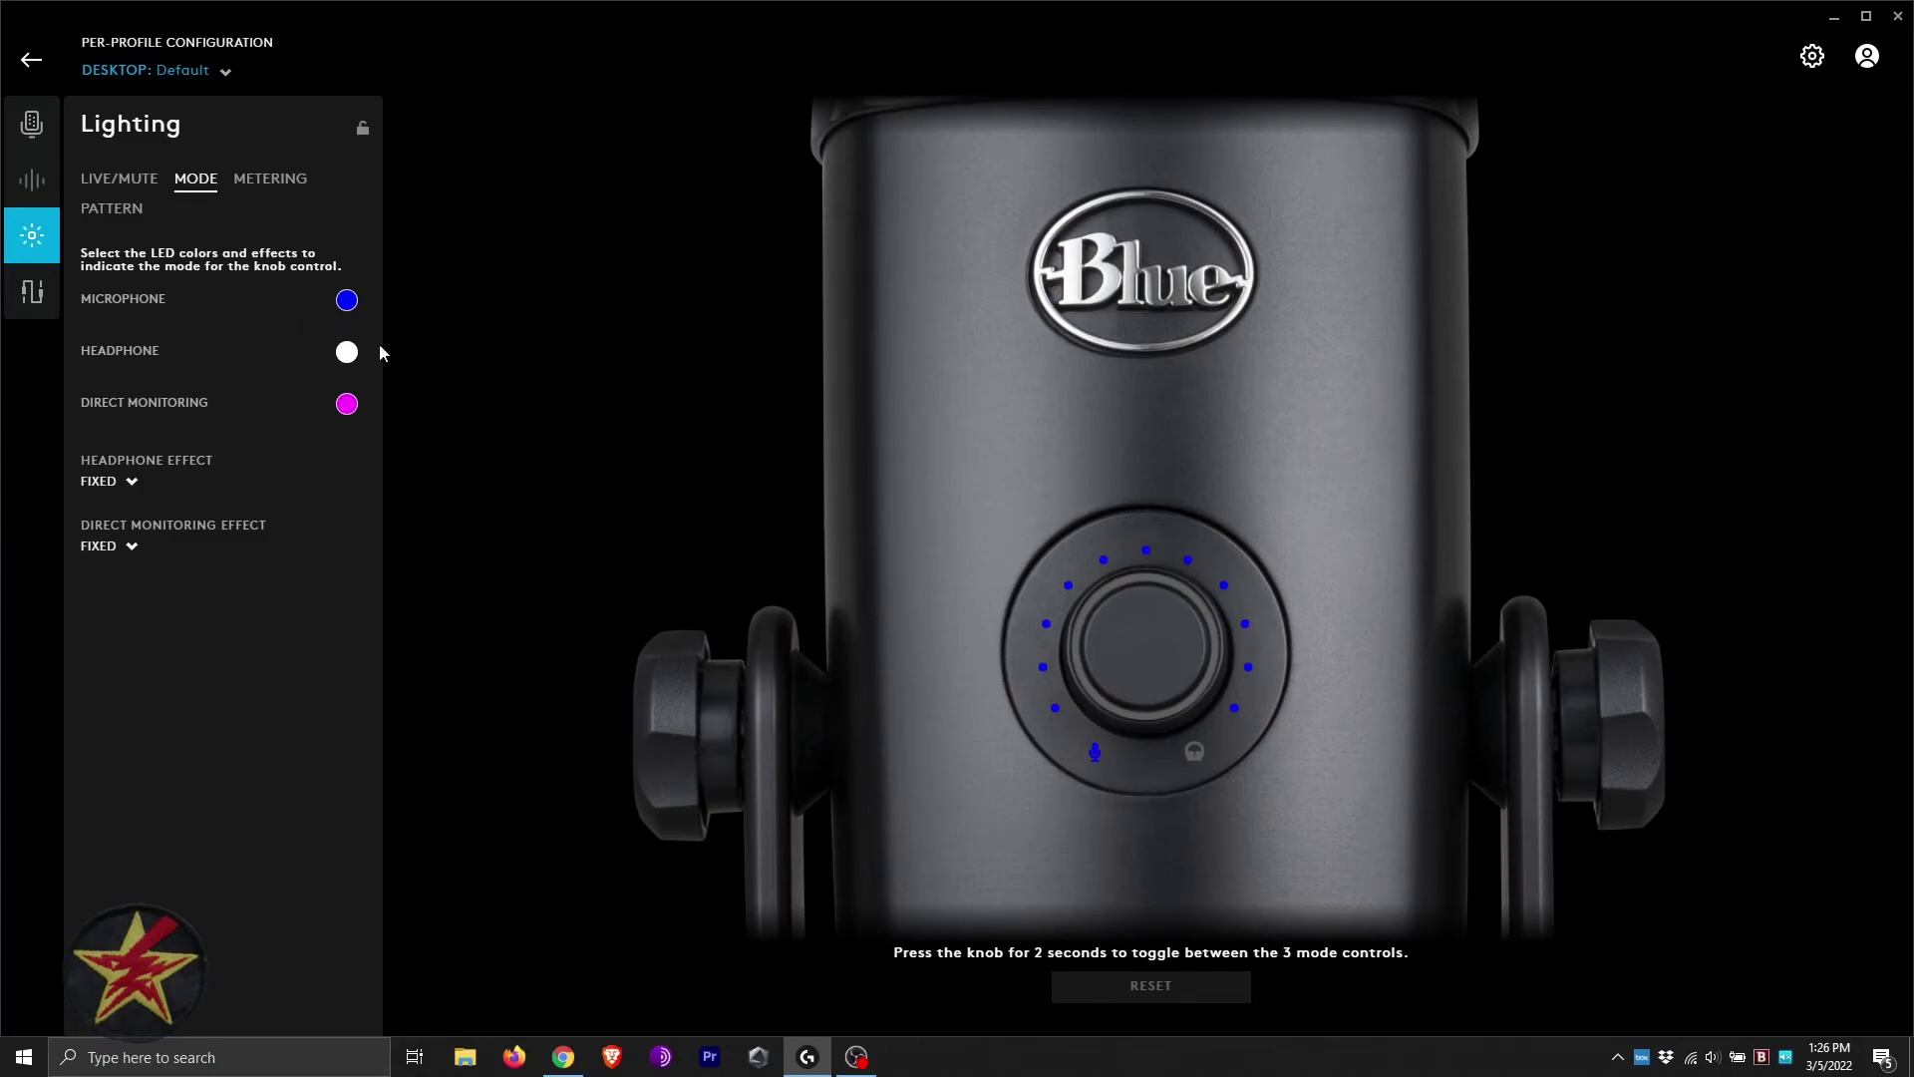
# Step: Check the microphone mode colour, leave headphone and direct monitoring effects Fixed, then view gain metering colours
pyautogui.click(347, 301)
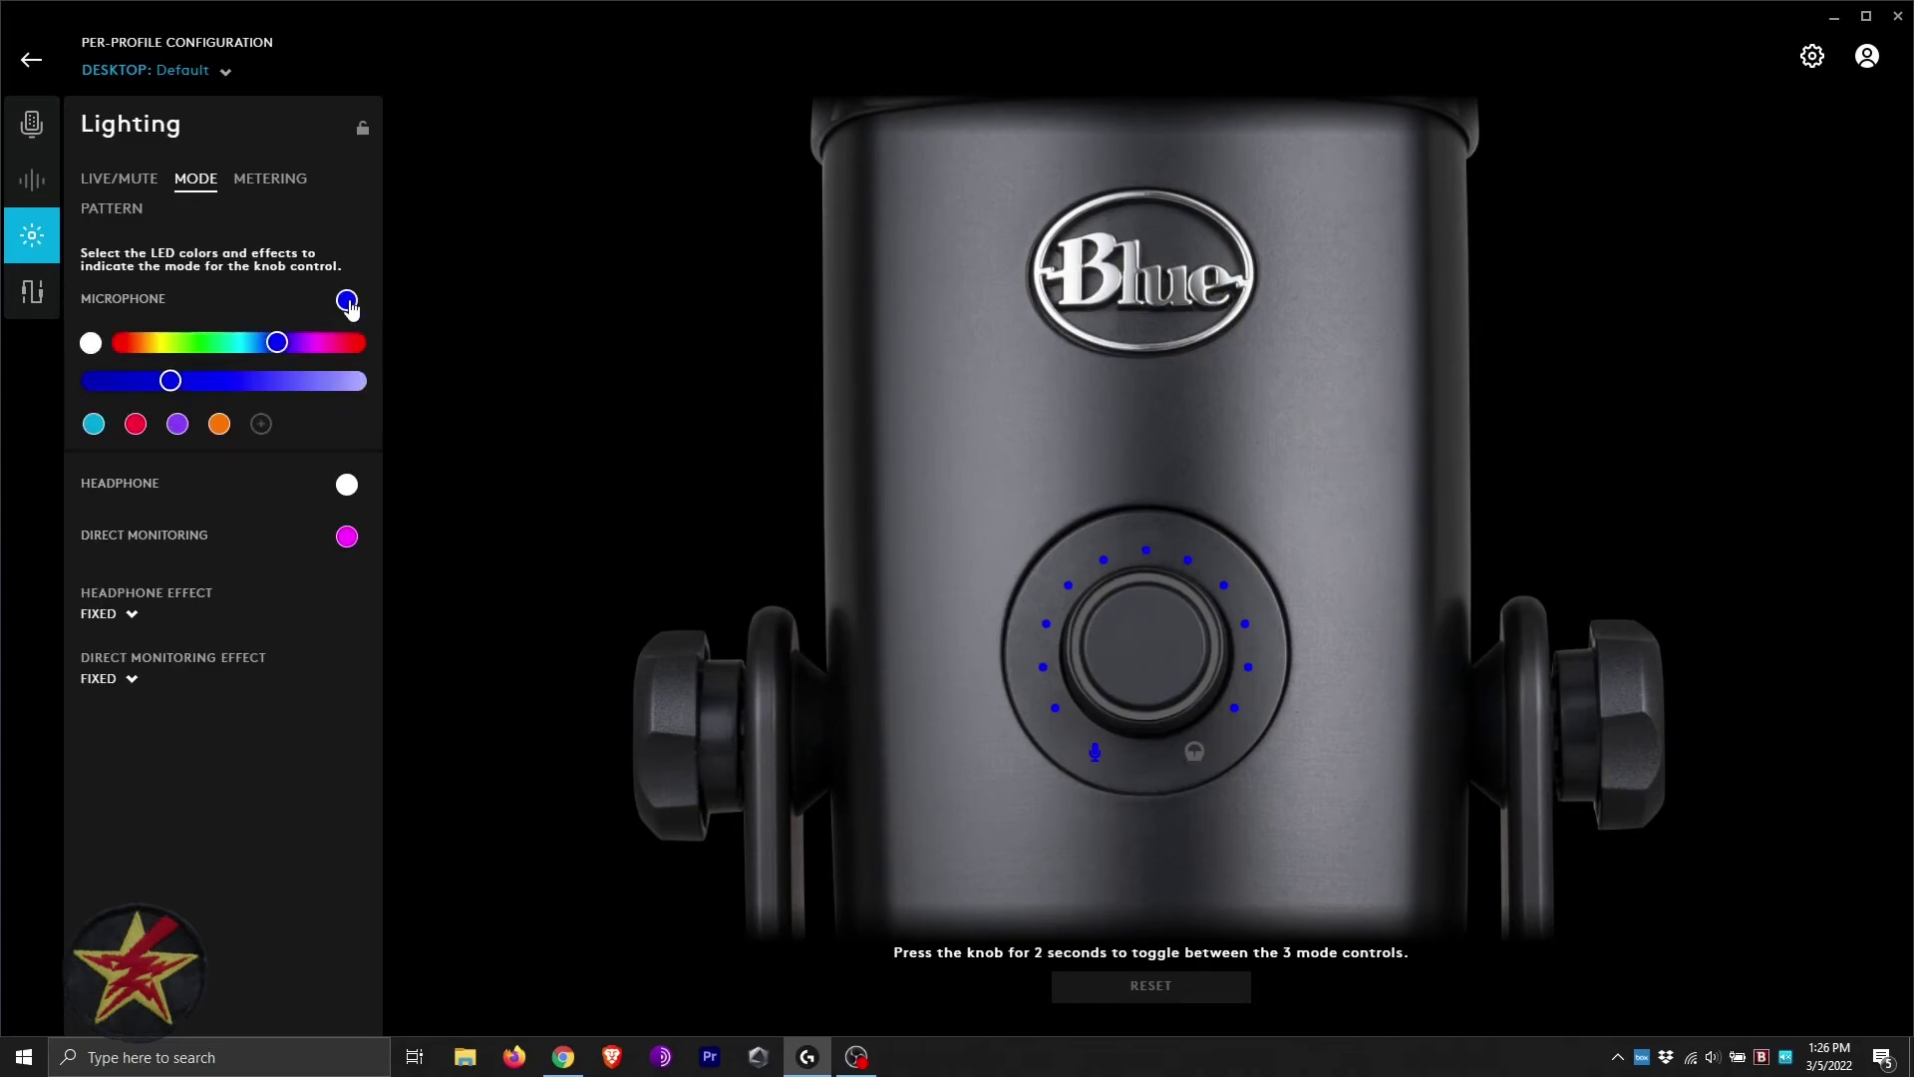
pyautogui.click(123, 626)
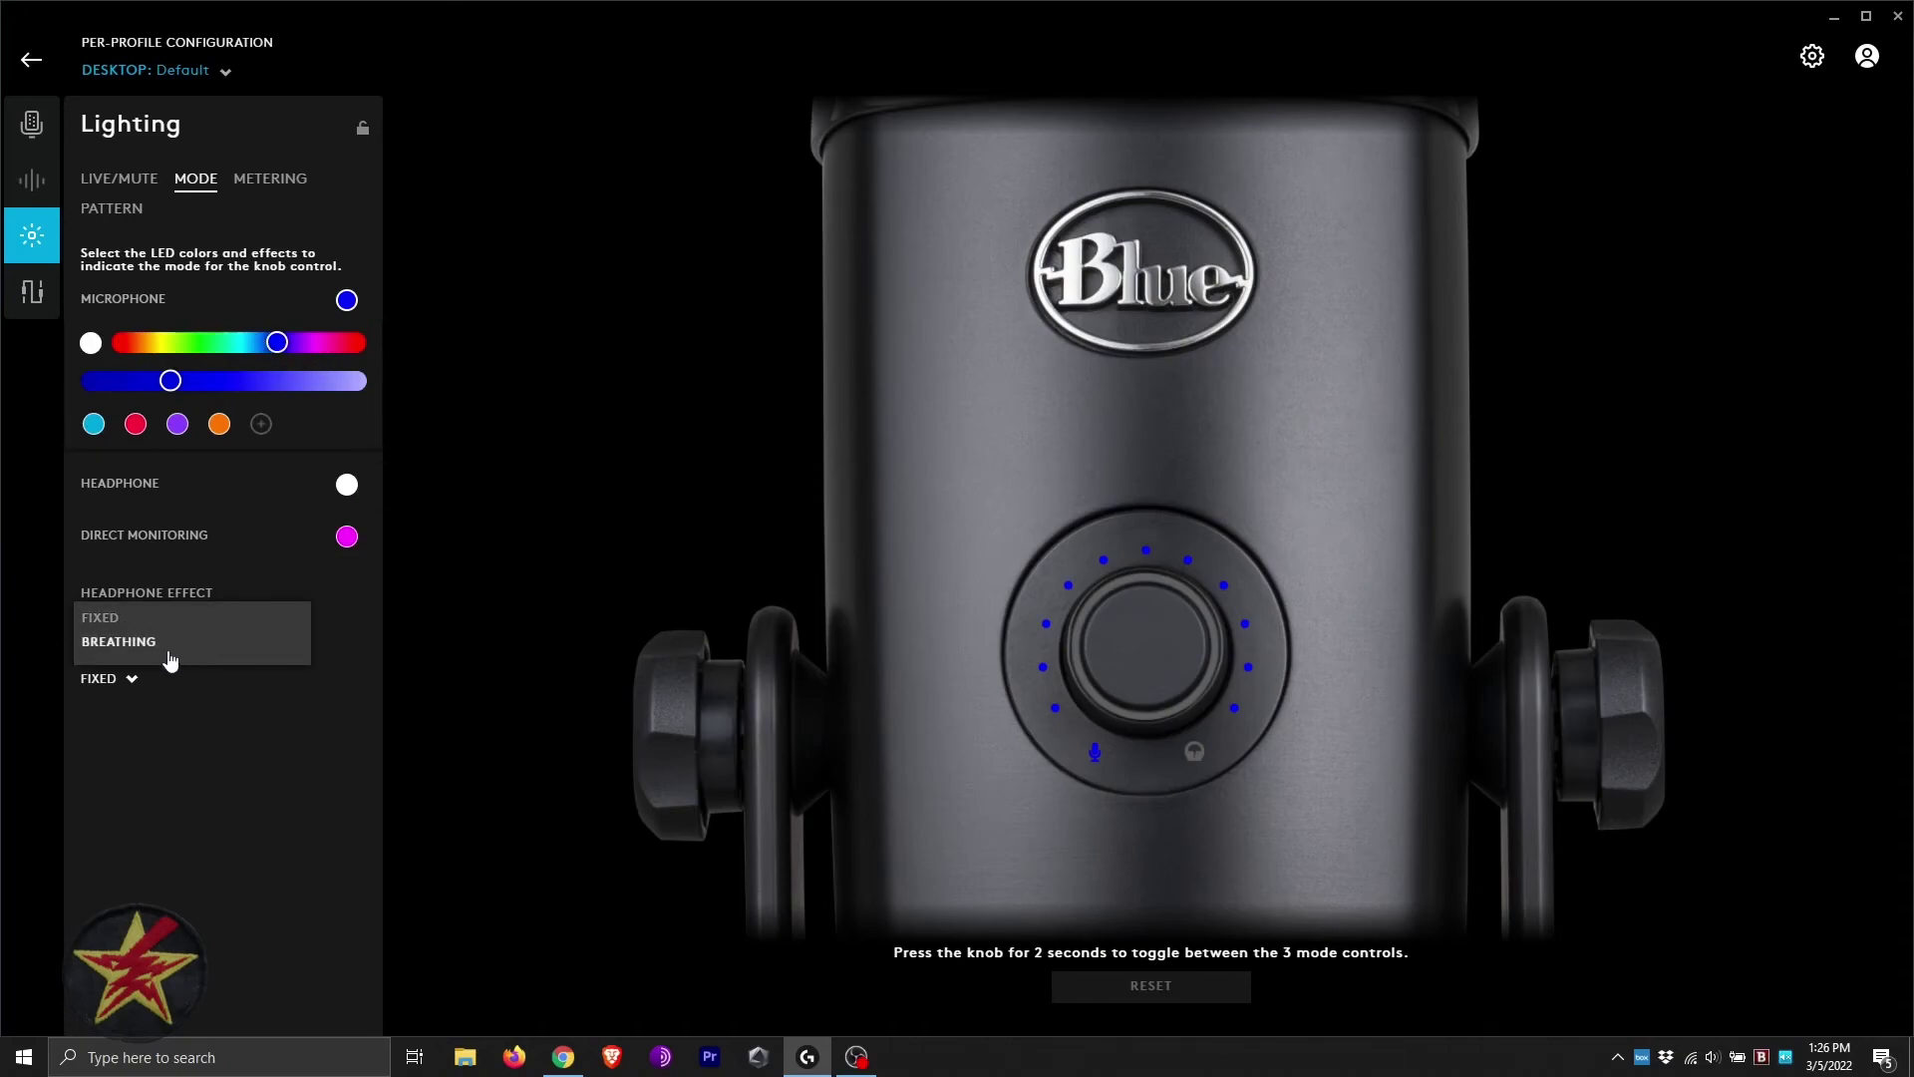
pyautogui.click(168, 688)
pyautogui.click(128, 681)
pyautogui.click(279, 836)
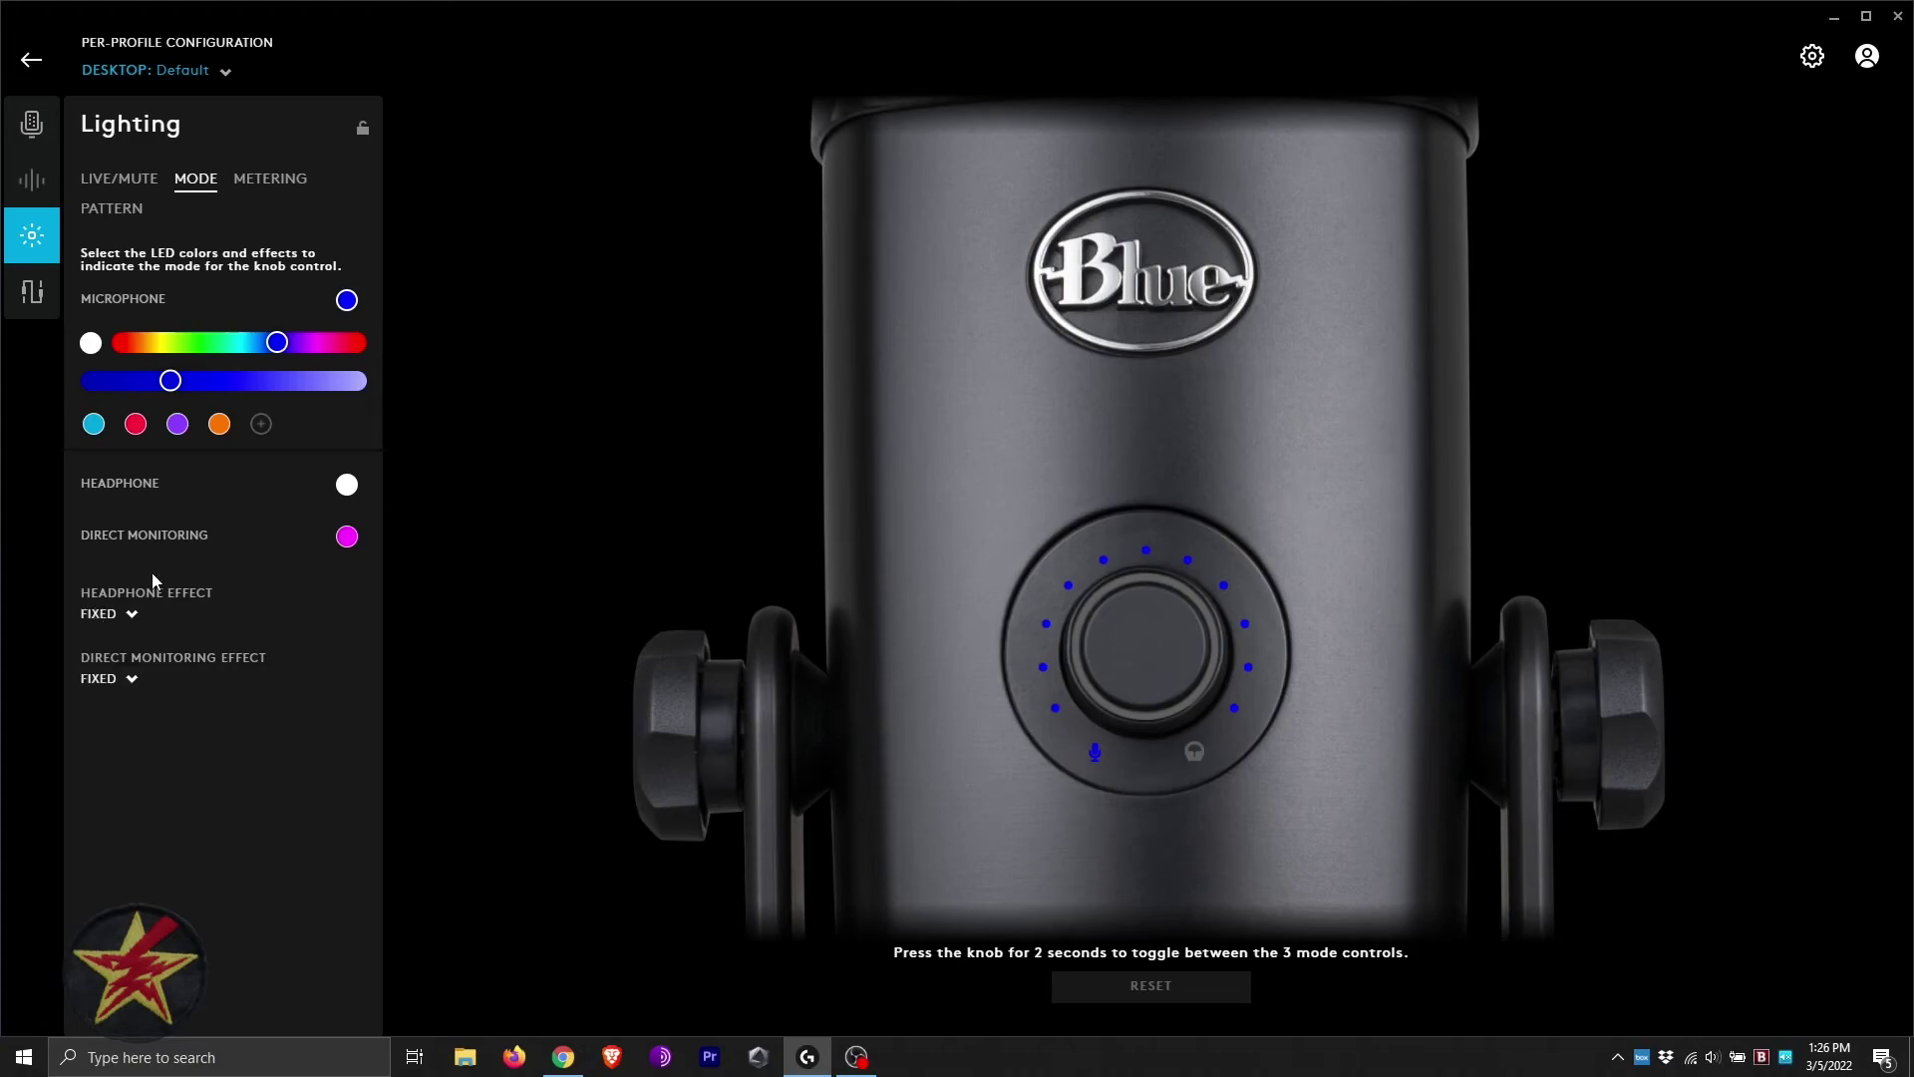
pyautogui.click(281, 177)
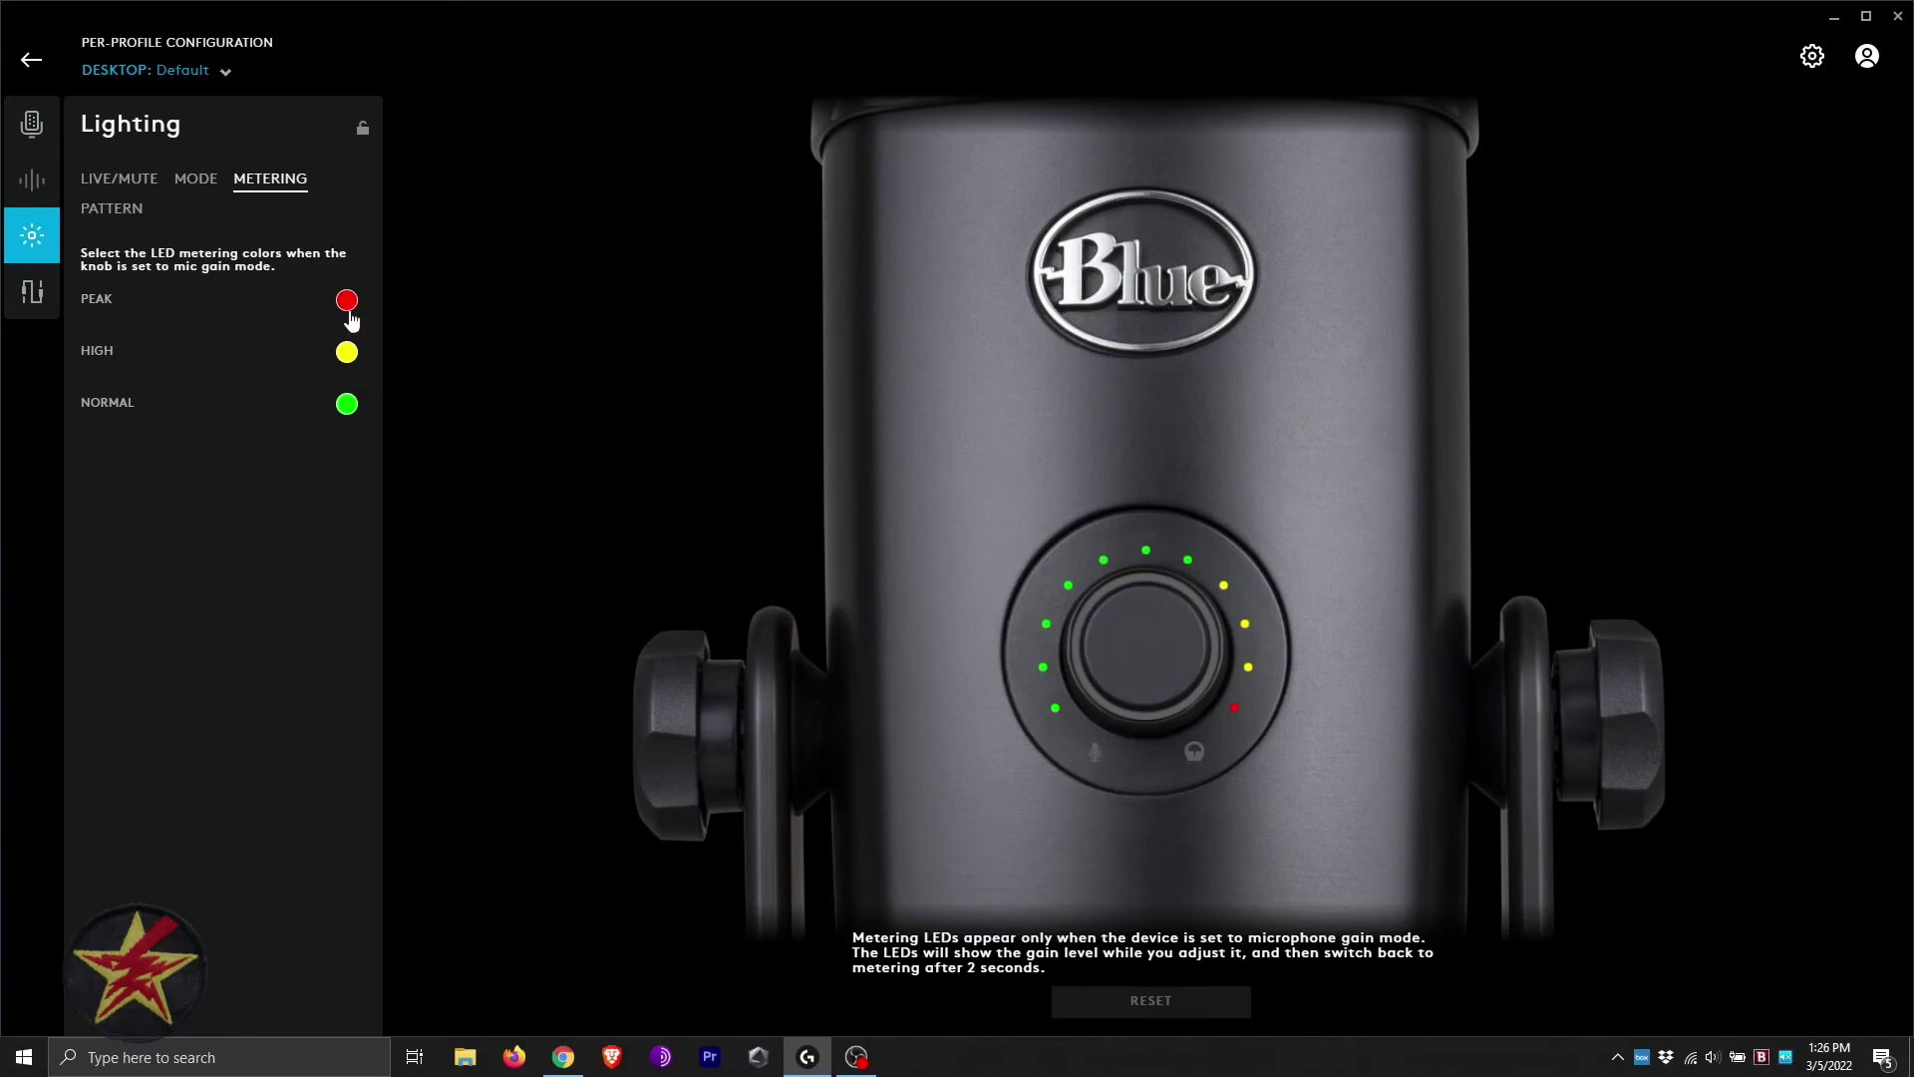
# Step: Show the pattern lighting, with Stereo, Omni, Cardioid and Bidirectional indicators white and Fixed
pyautogui.click(95, 213)
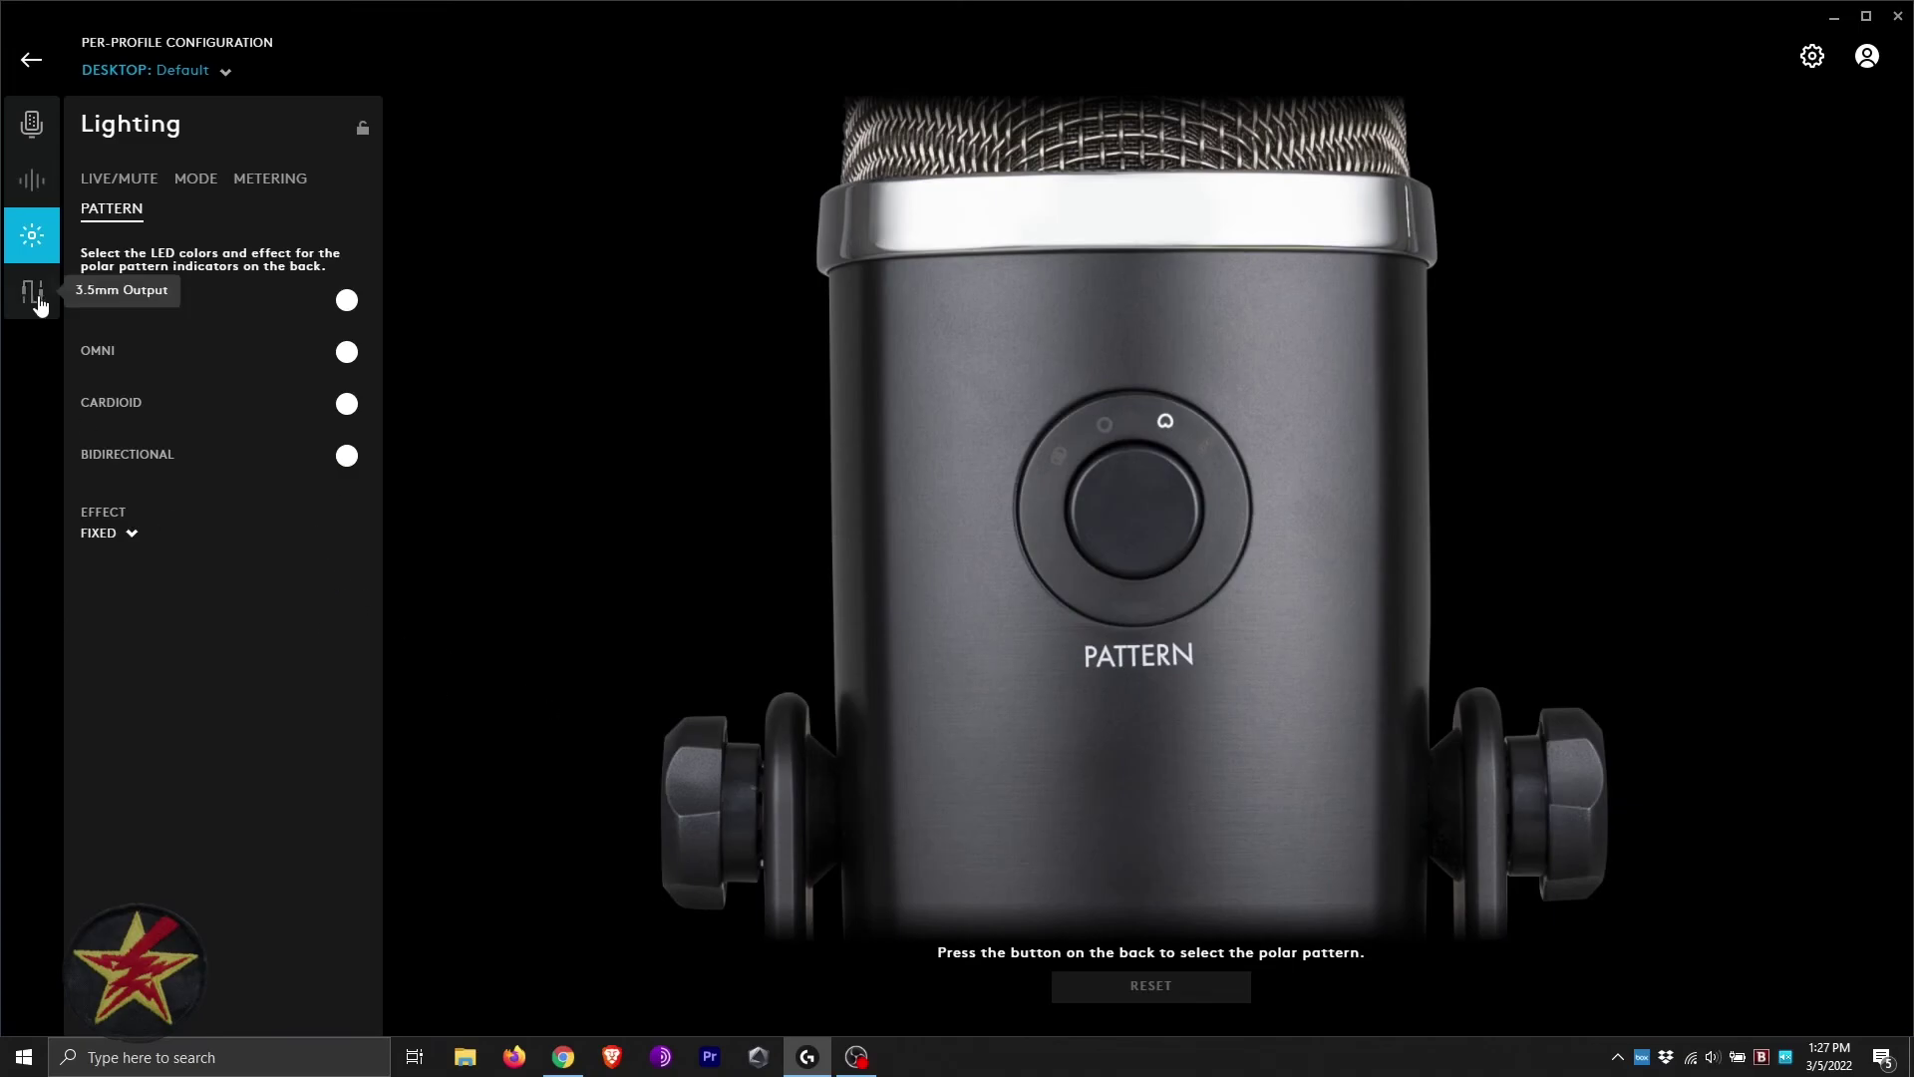
# Step: Open the 3.5mm Output settings and switch Enable Advanced EQ on, then back off
pyautogui.click(32, 292)
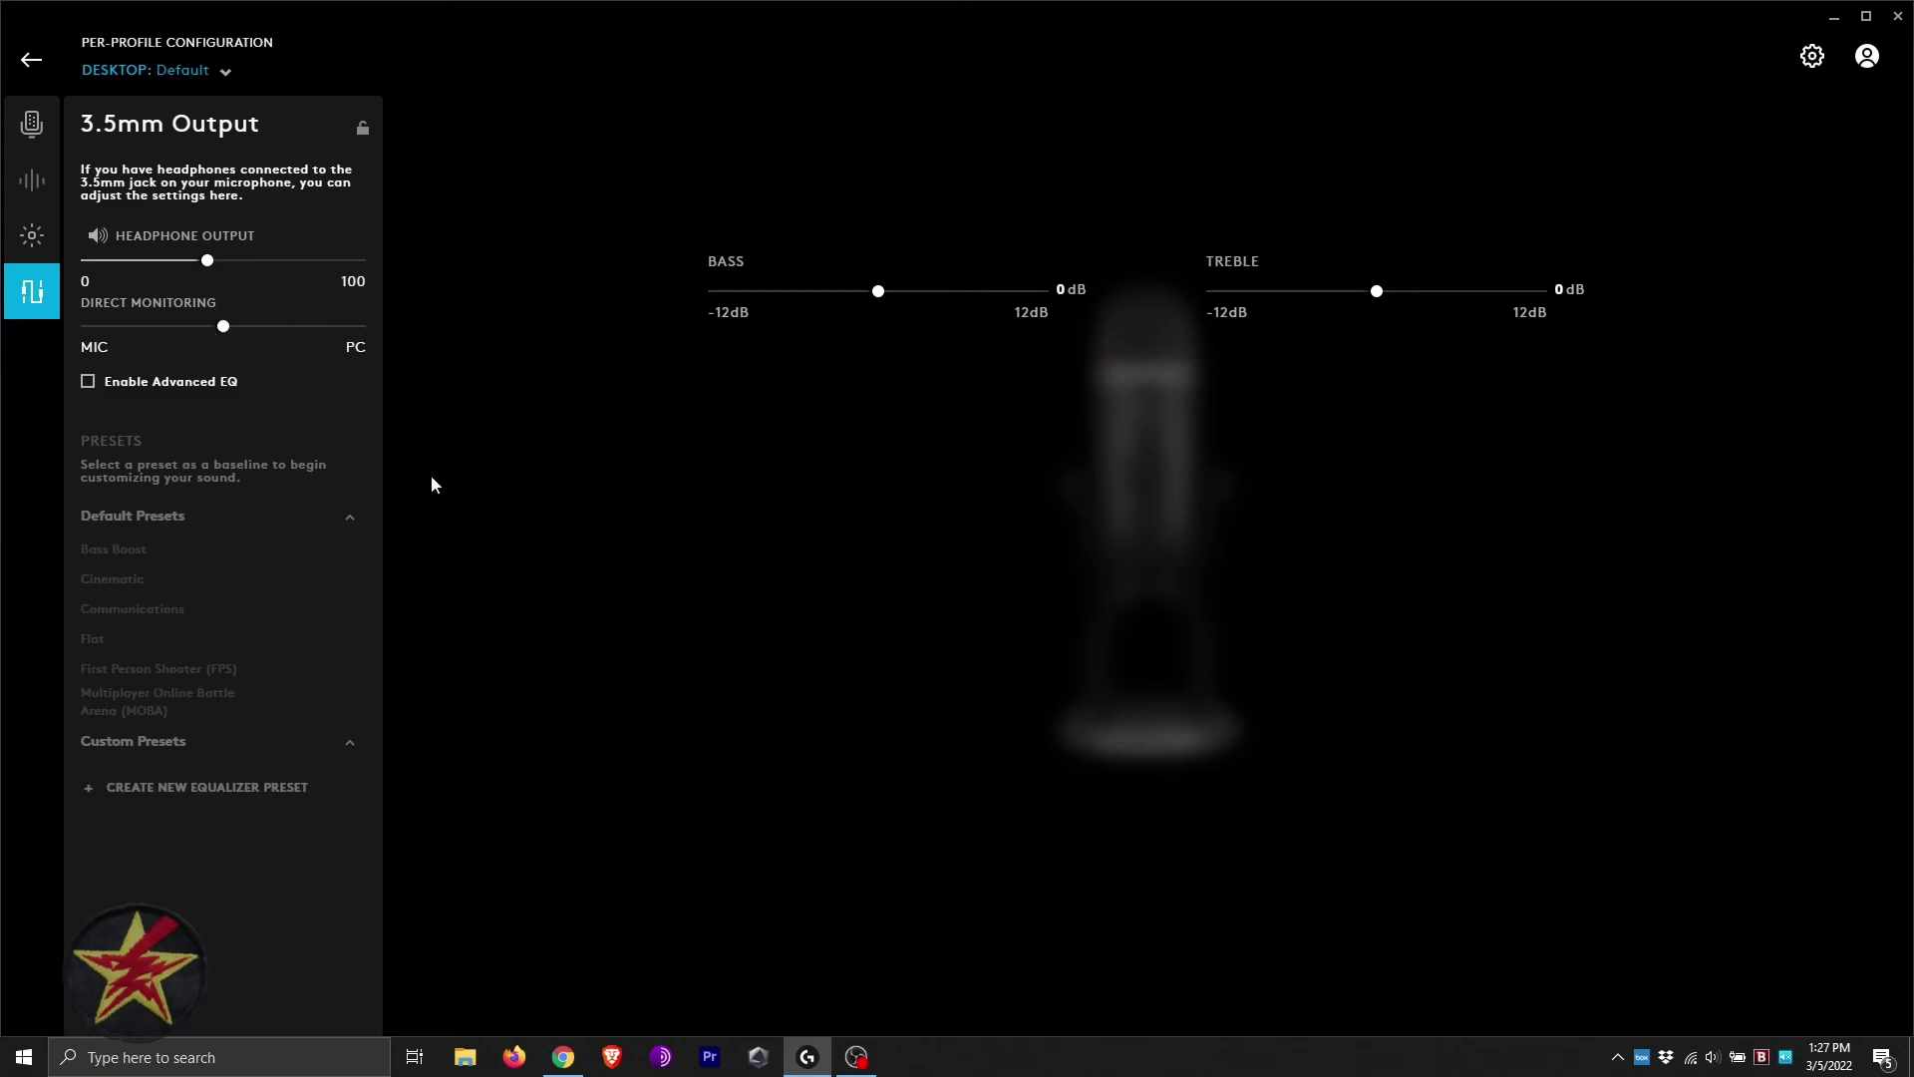
pyautogui.click(87, 383)
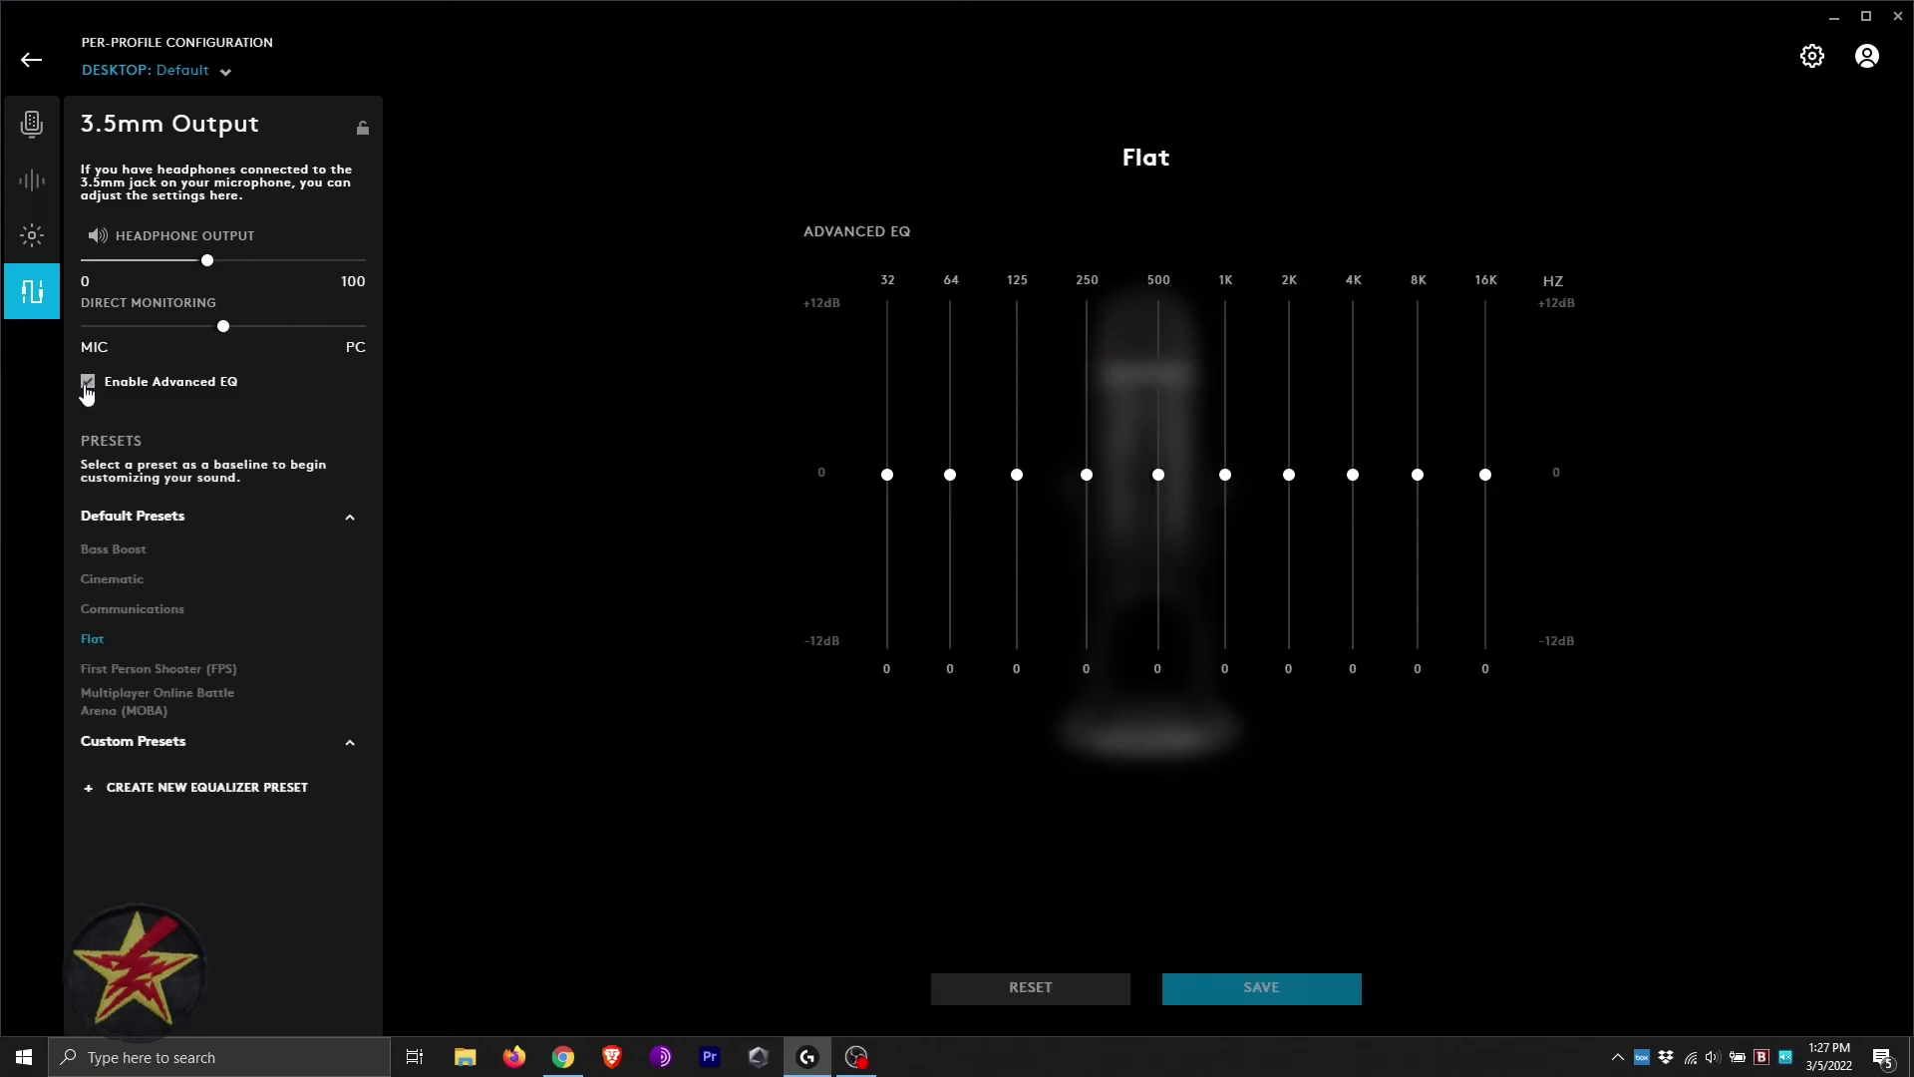
pyautogui.click(86, 389)
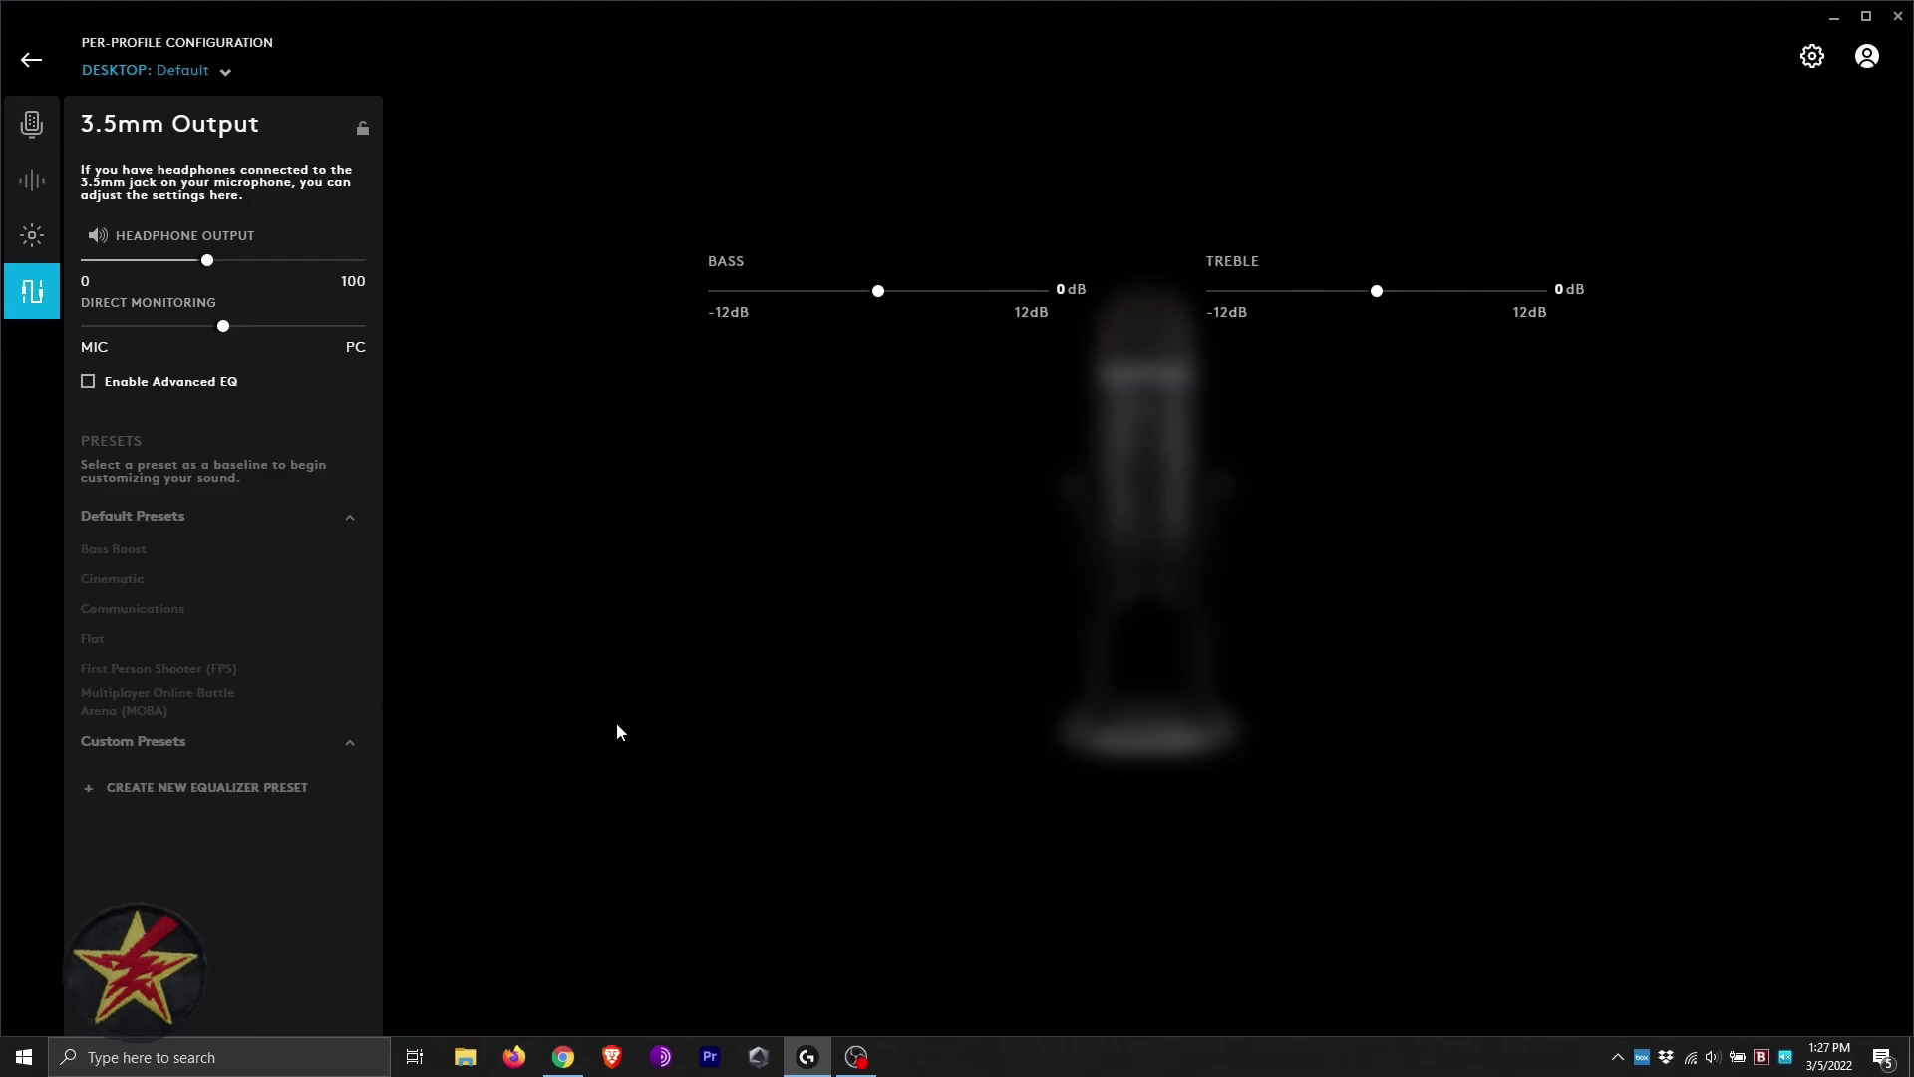